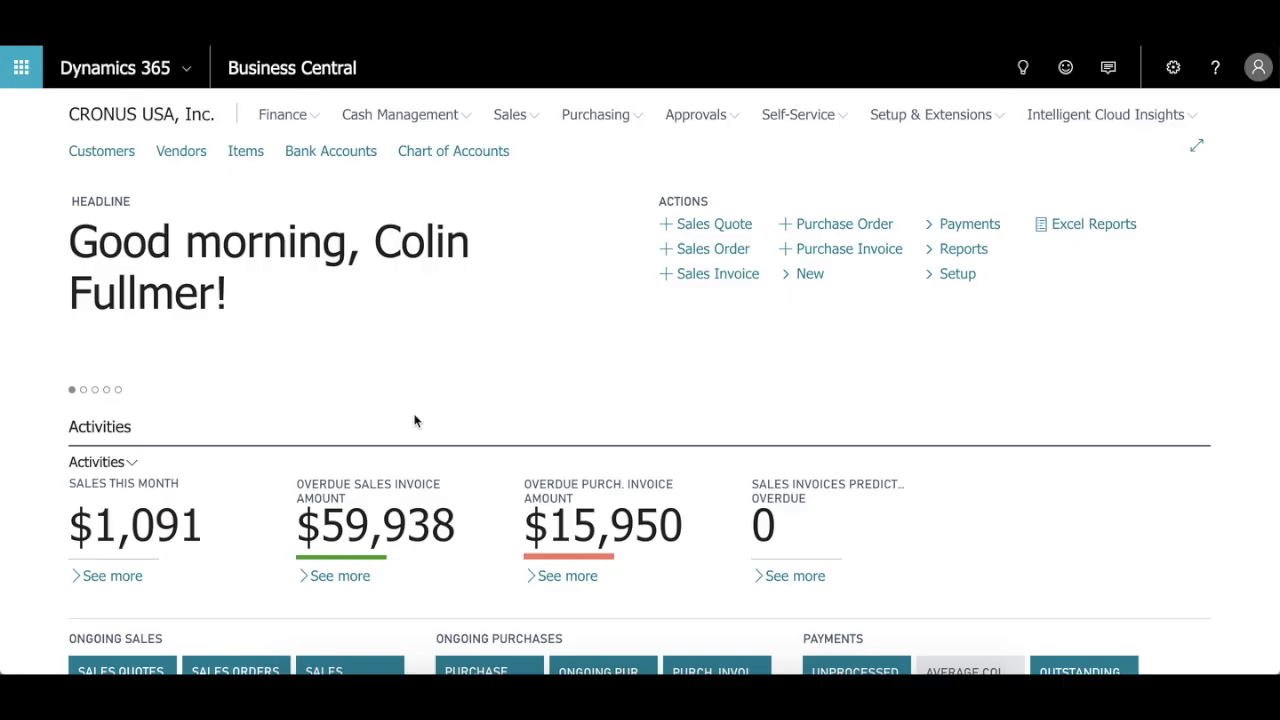
# Step: Review the home page's headline, activity figures and ongoing sales, purchase and payment tiles, including the sales invoices list
pyautogui.scroll(-2, 415, 421)
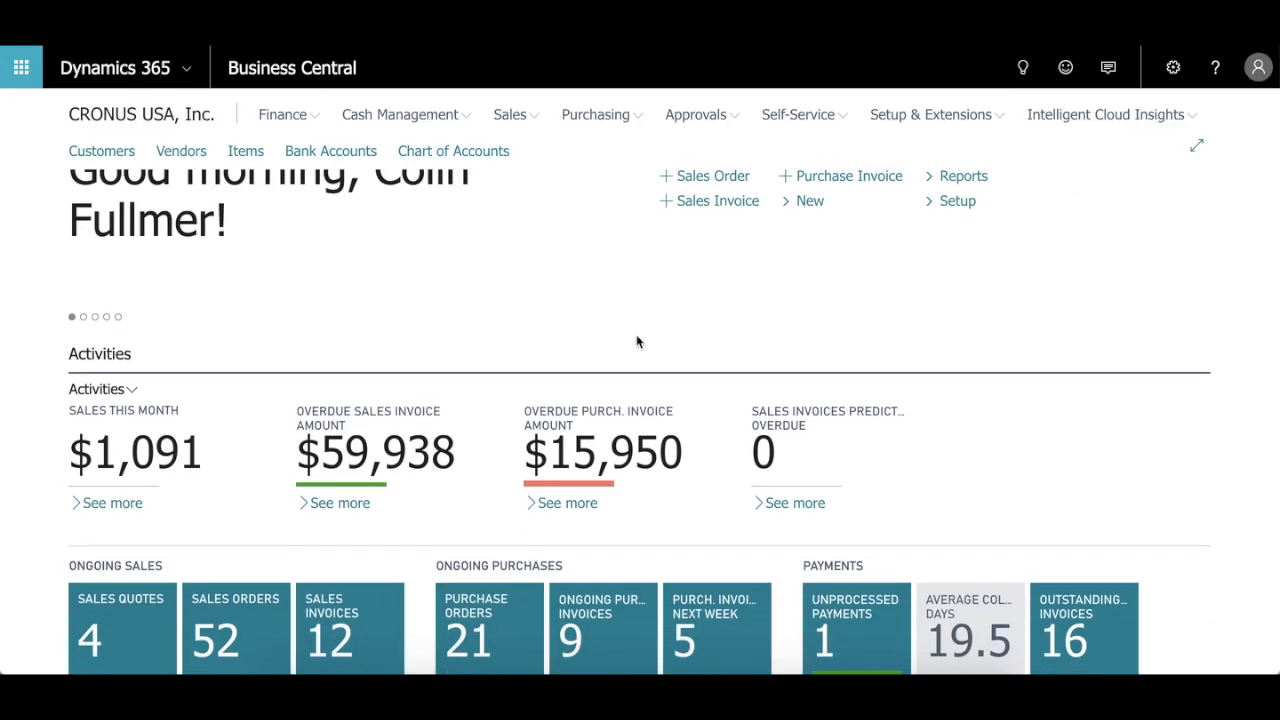
pyautogui.scroll(1, 642, 336)
pyautogui.scroll(-1, 674, 331)
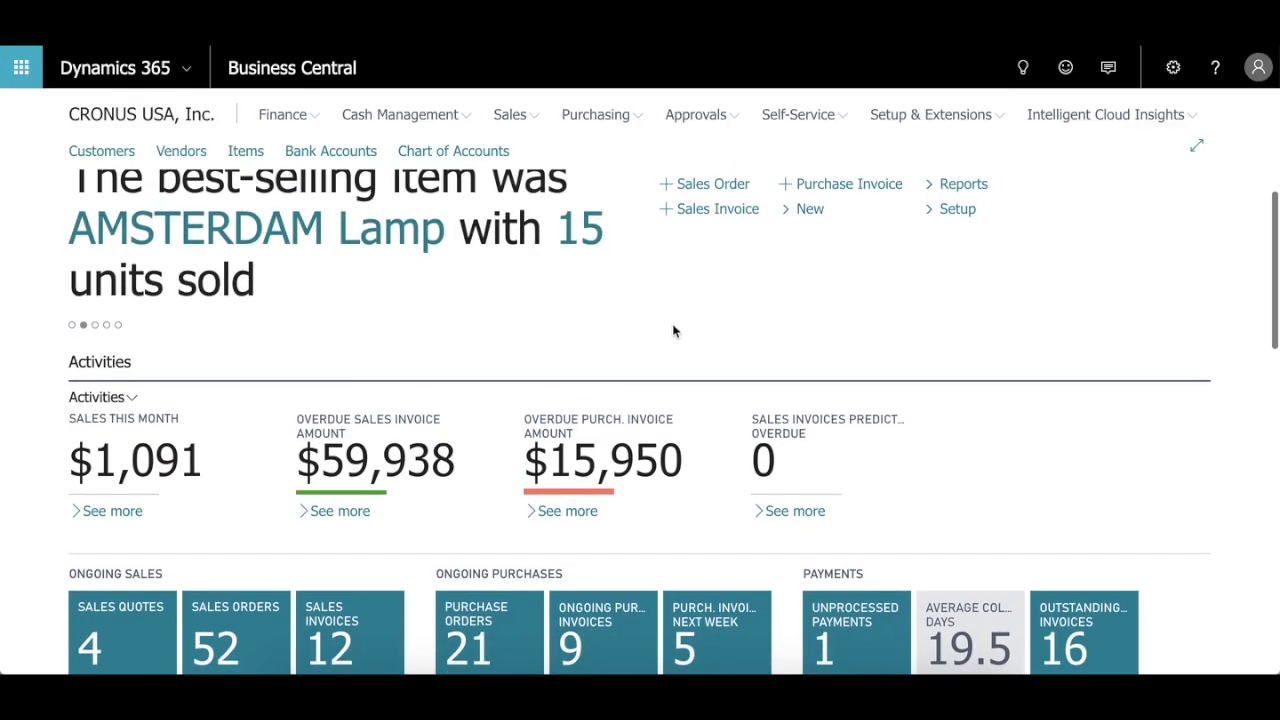
pyautogui.scroll(-1, 310, 293)
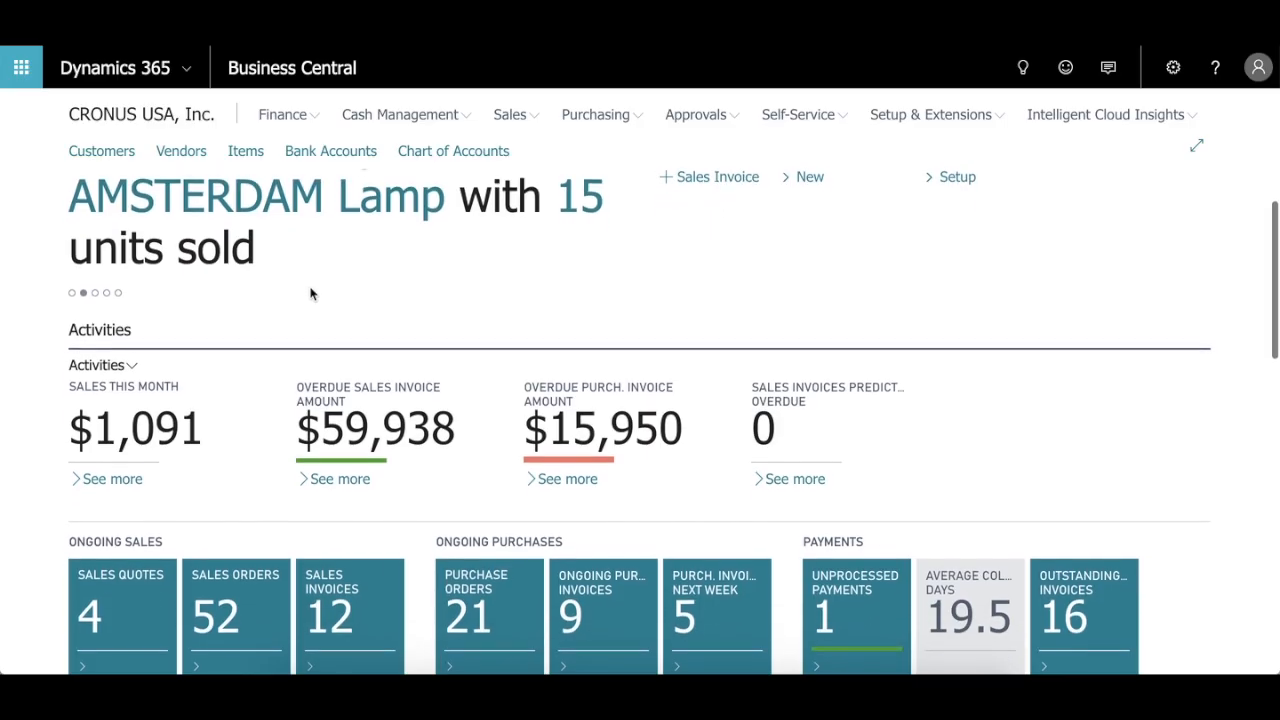
pyautogui.scroll(-1, 310, 293)
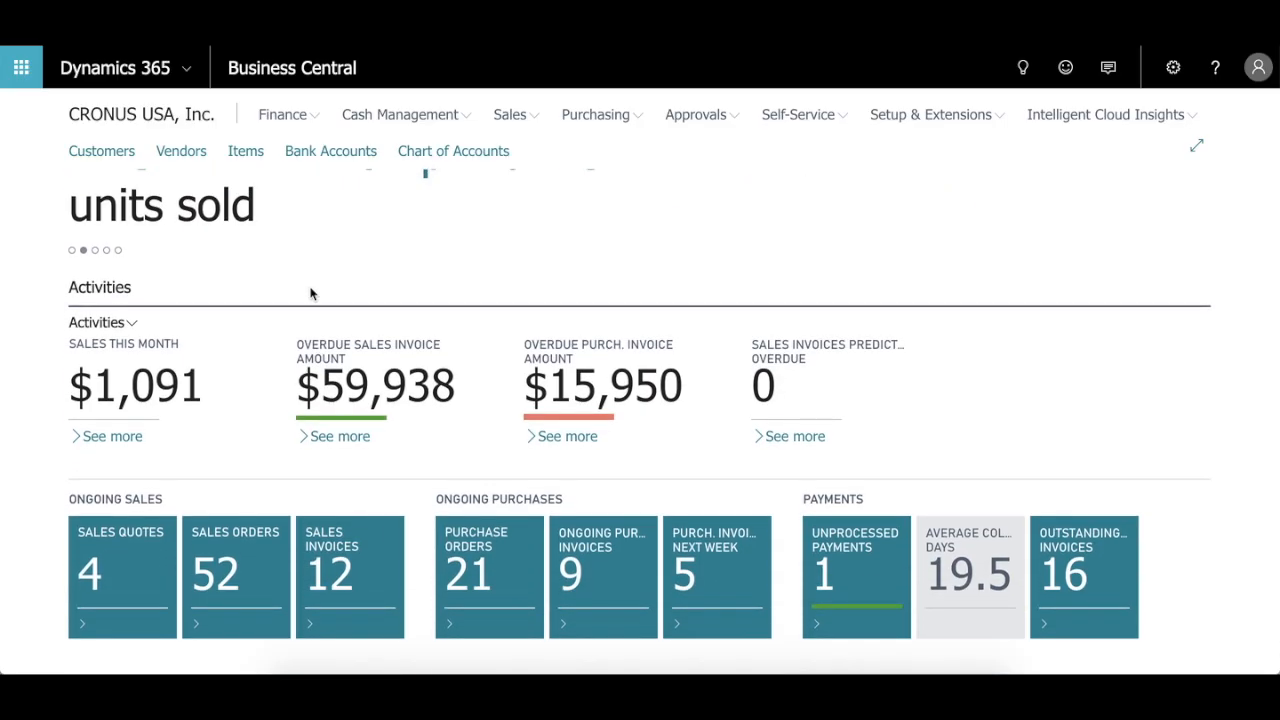
pyautogui.scroll(-2, 310, 293)
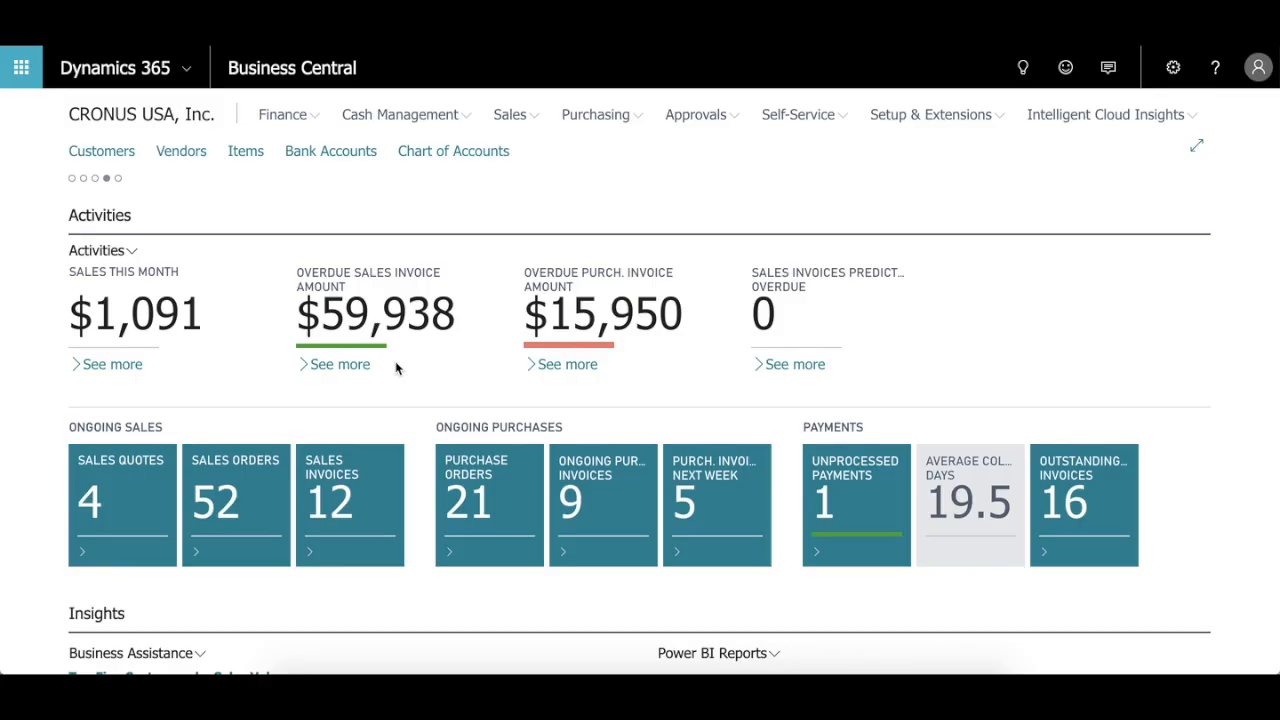
pyautogui.scroll(-2, 477, 380)
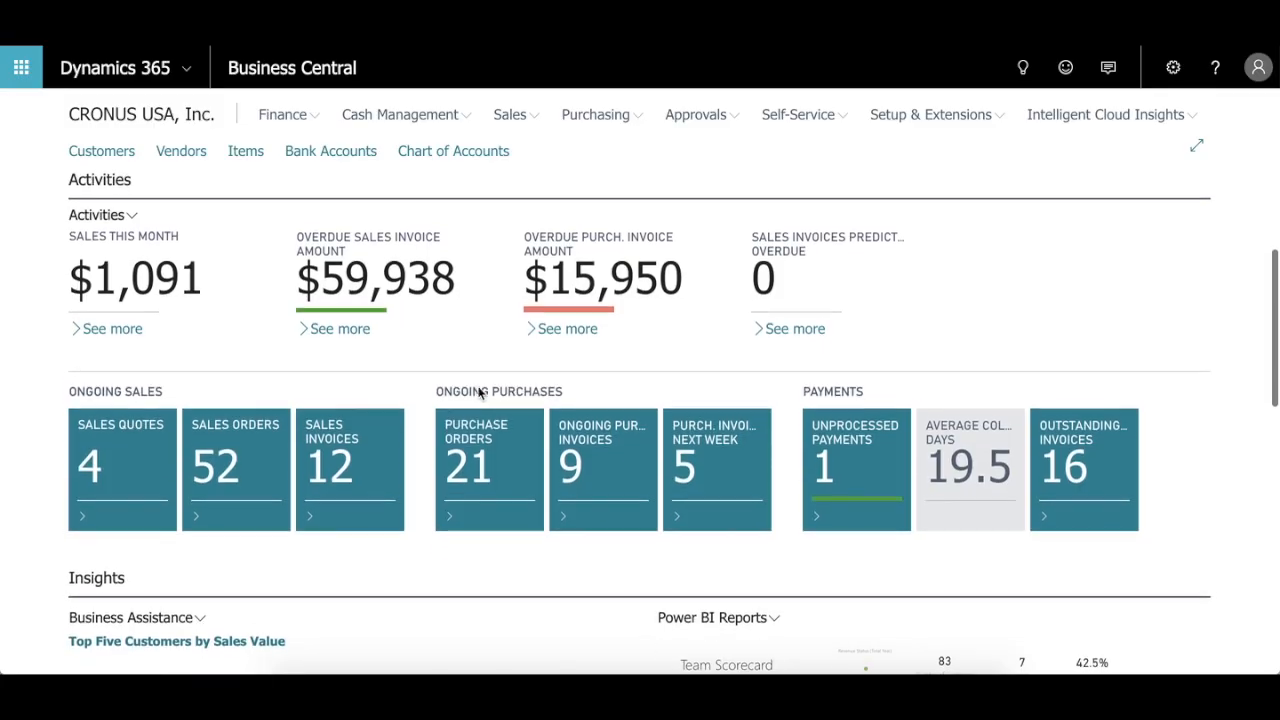
pyautogui.scroll(-2, 478, 392)
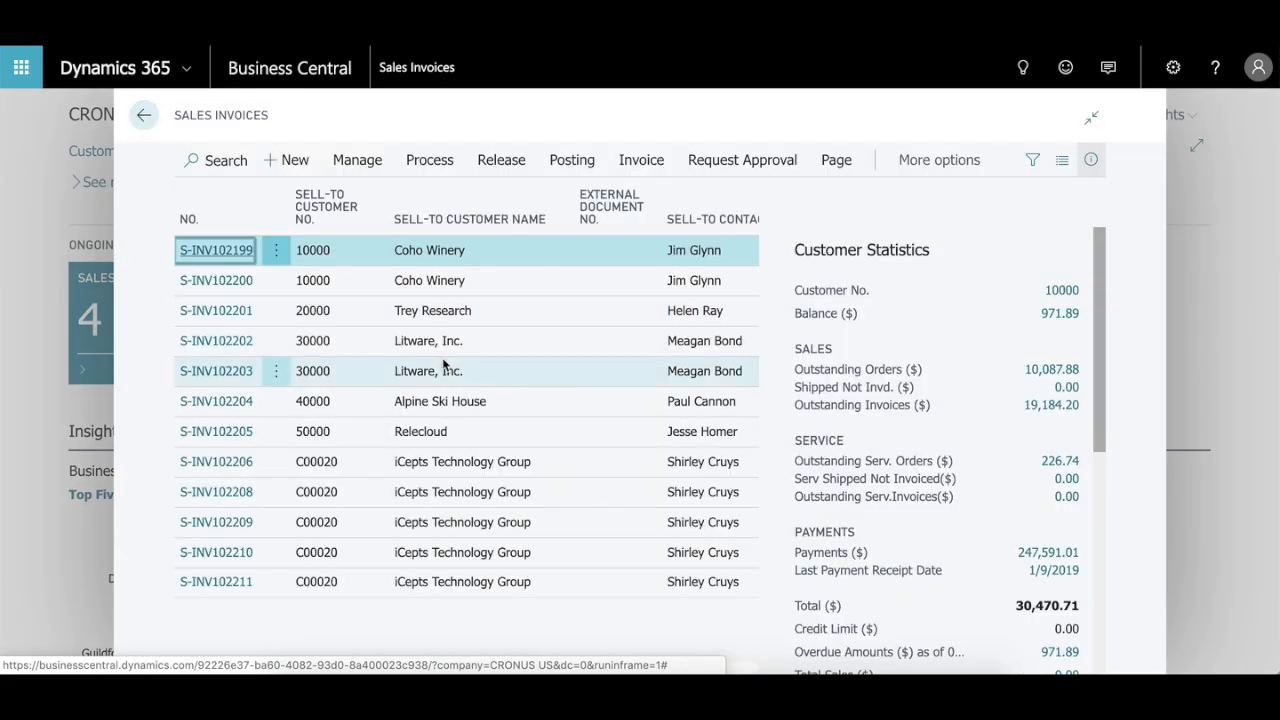
pyautogui.click(143, 115)
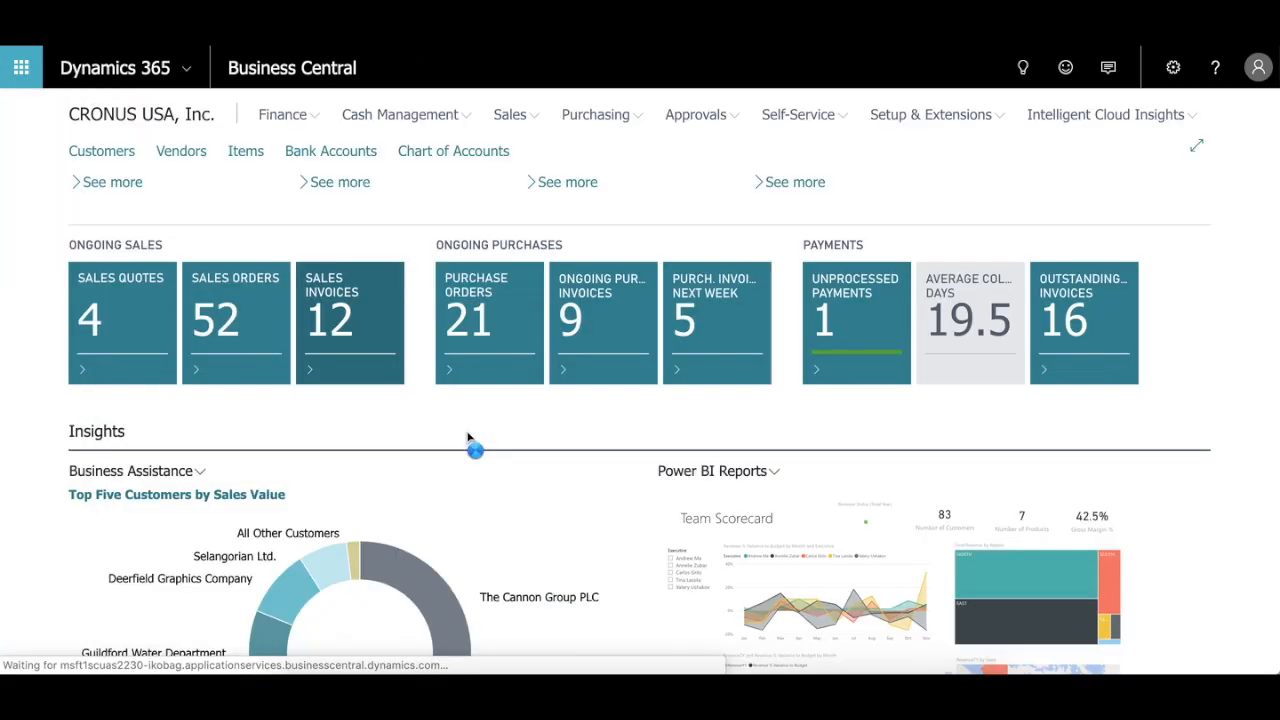
# Step: Inspect the Top Five Customers by Sales Value chart and open the customer card for John Haddock Insurance Co
pyautogui.scroll(-2, 467, 440)
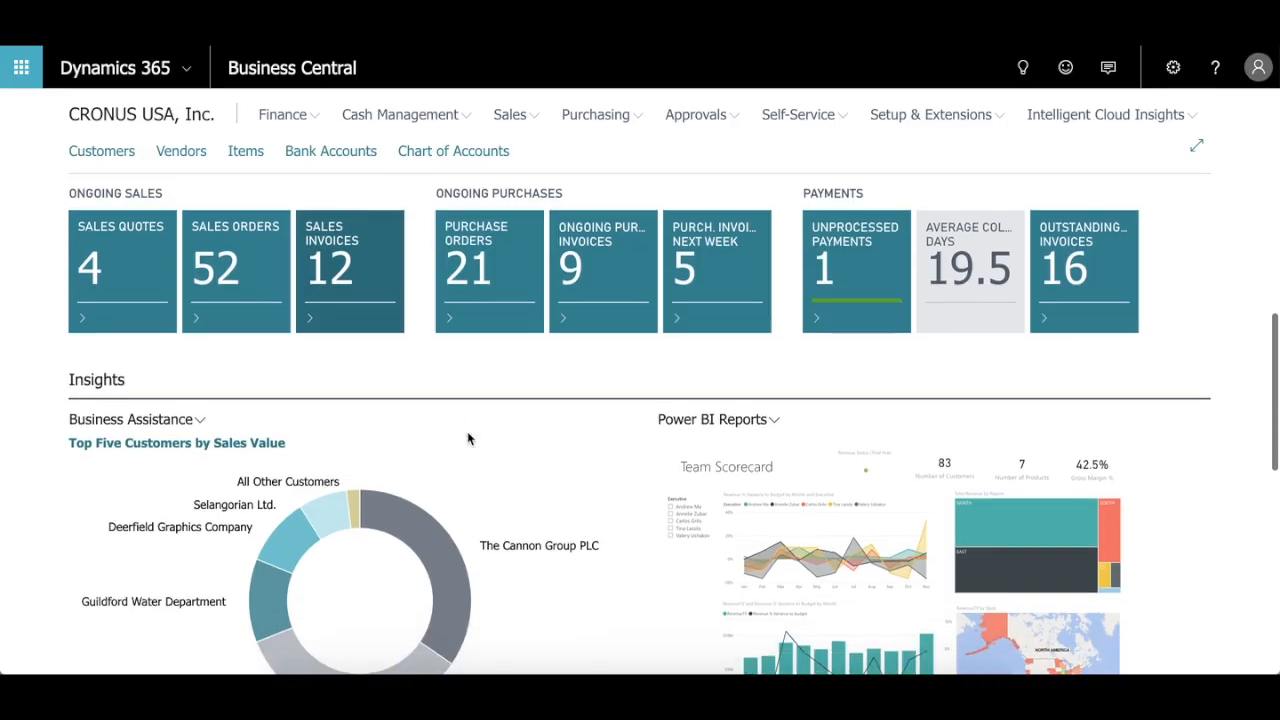
pyautogui.scroll(-1, 467, 437)
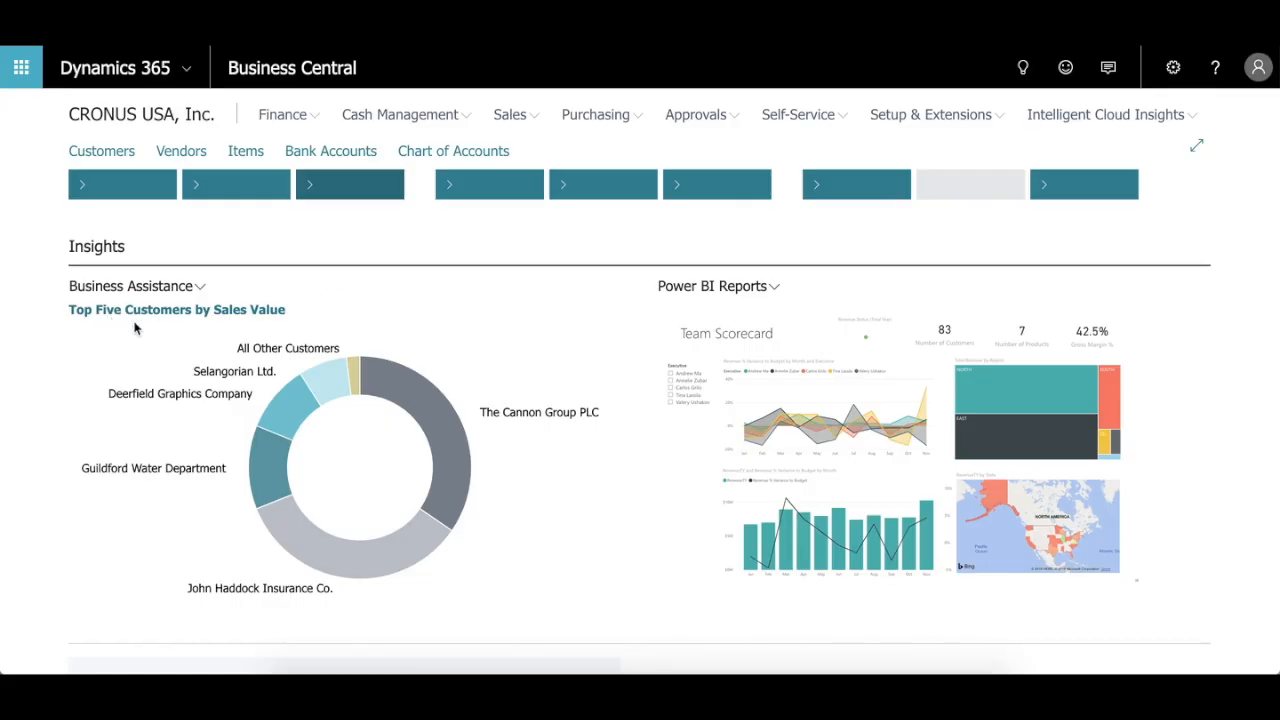
pyautogui.moveTo(443, 423)
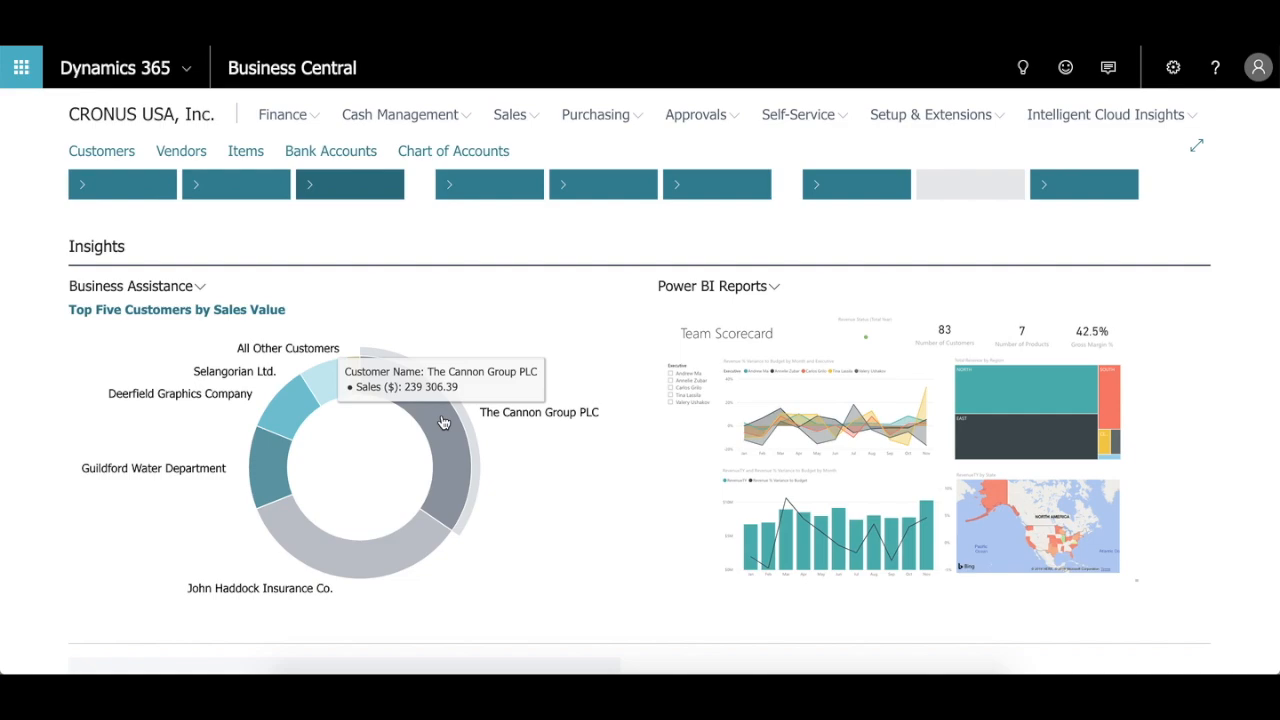
pyautogui.moveTo(333, 544)
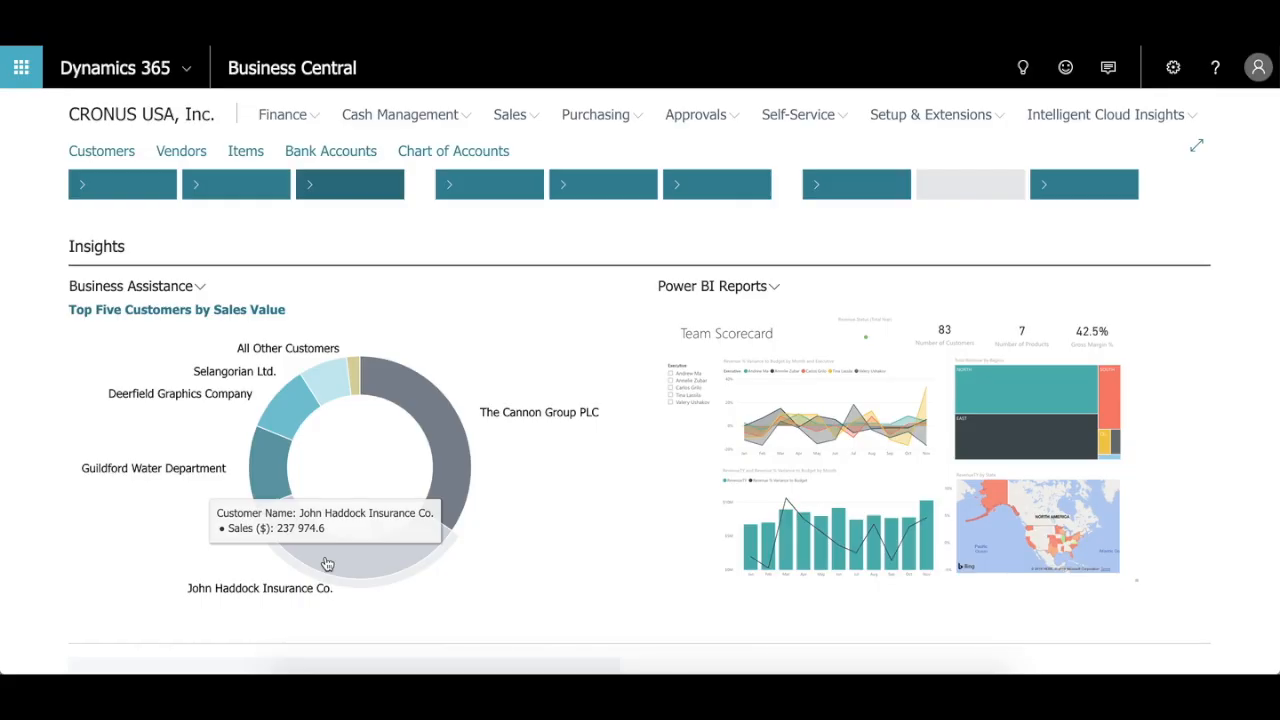
pyautogui.click(436, 508)
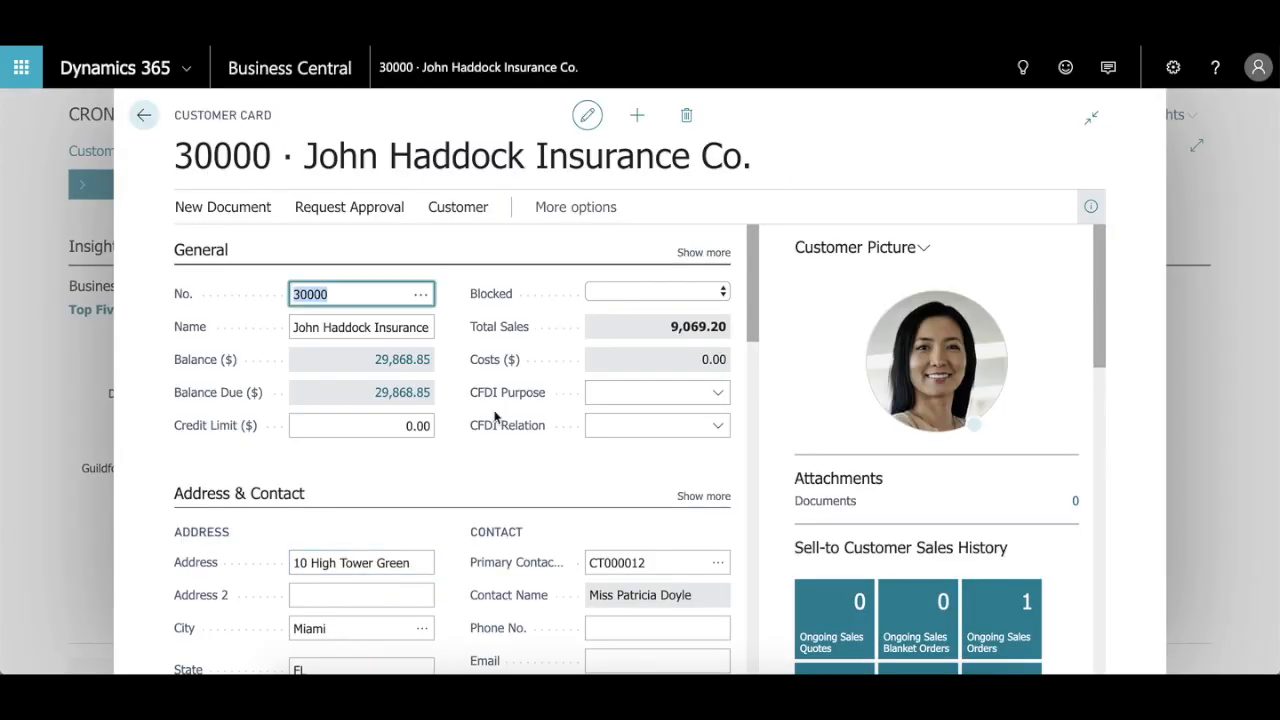
# Step: Review the customer card's general, address, contact and invoicing details, and return to the home page
pyautogui.scroll(-3, 520, 379)
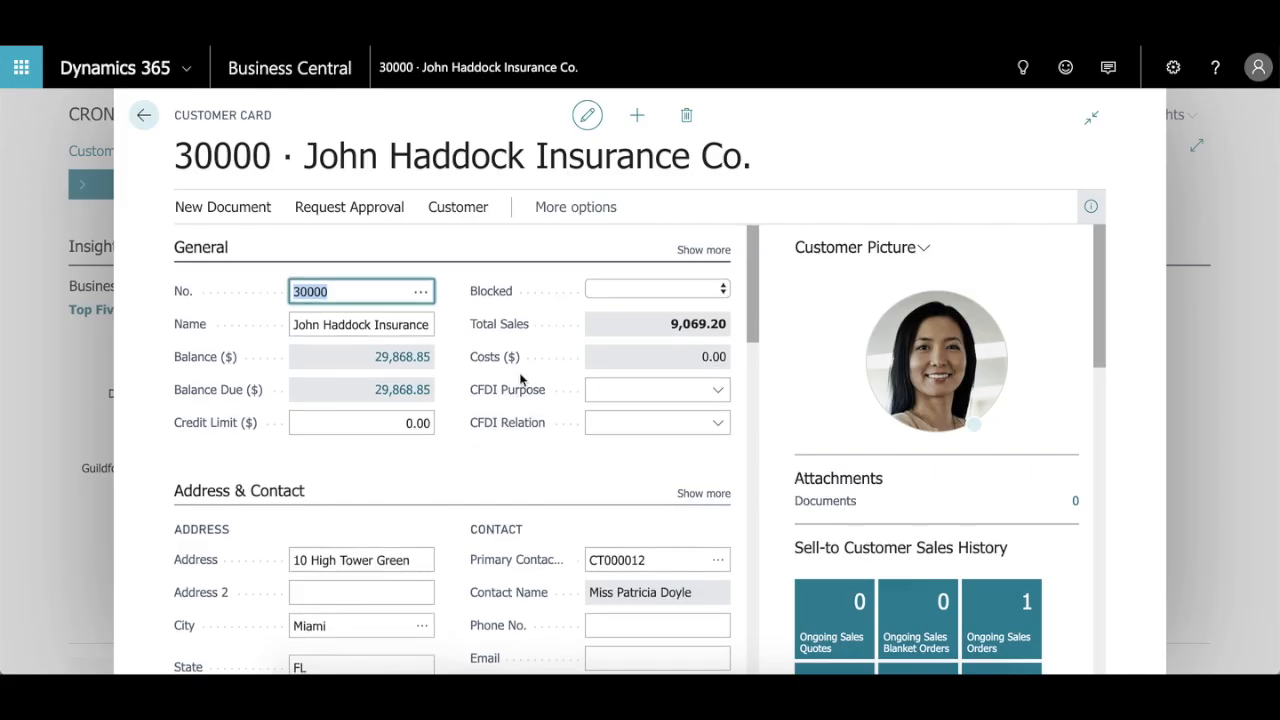
pyautogui.scroll(-3, 520, 379)
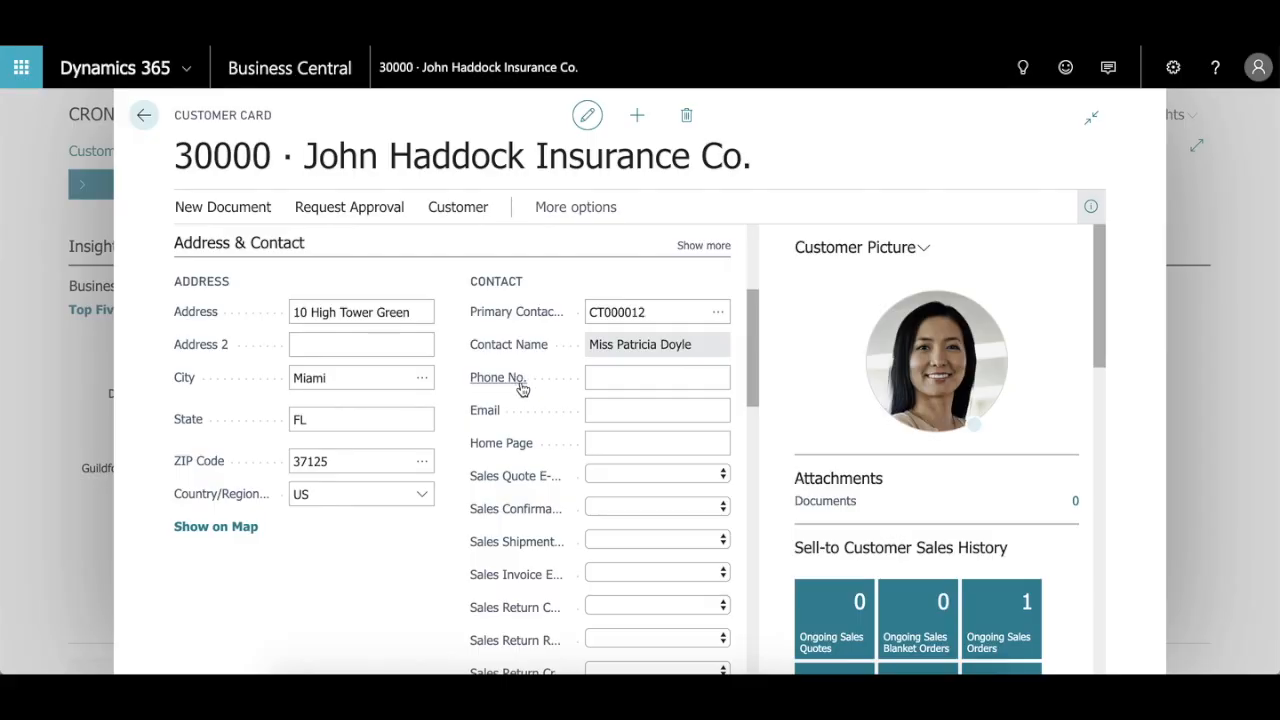
pyautogui.scroll(-1, 424, 481)
pyautogui.scroll(-5, 424, 481)
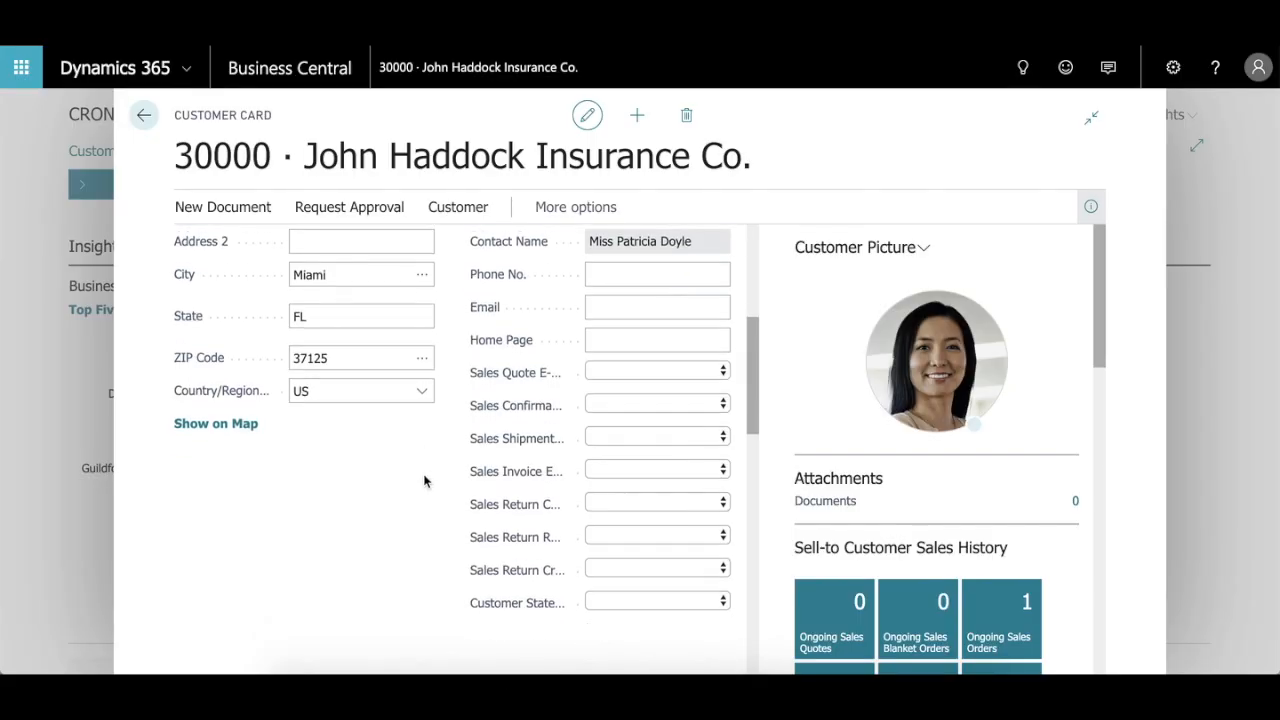
pyautogui.scroll(-1, 424, 481)
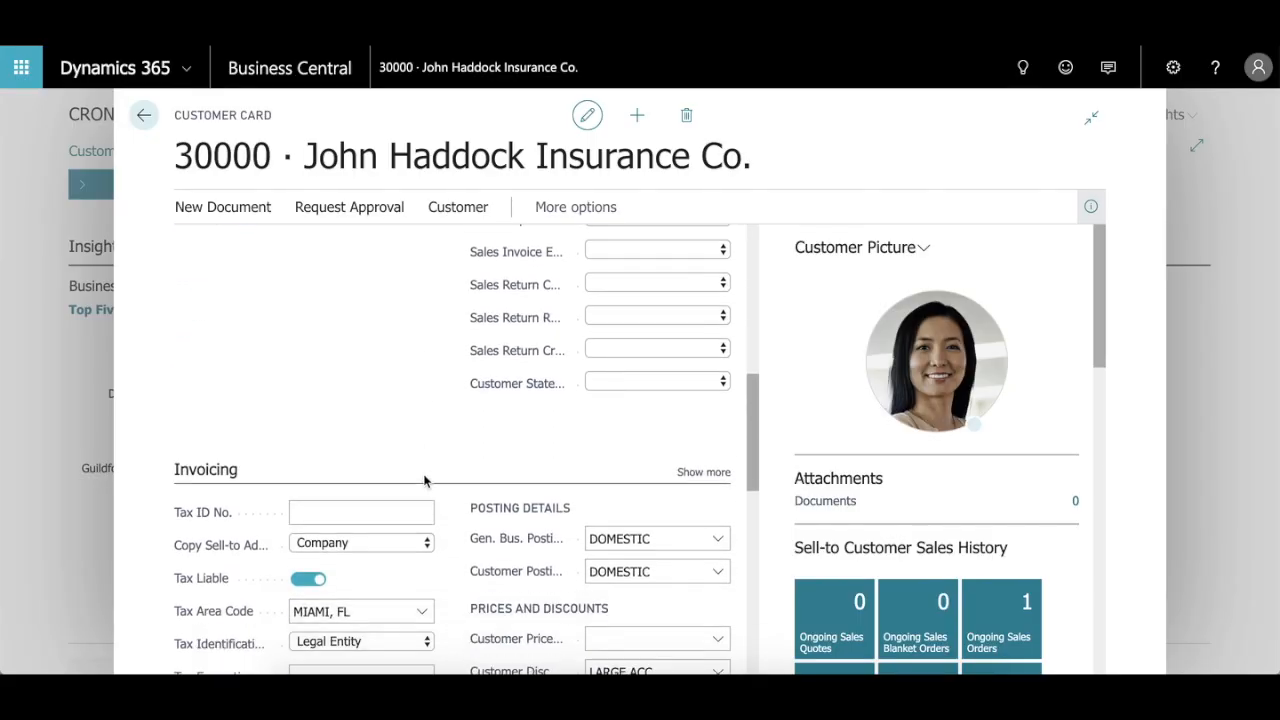
pyautogui.click(143, 115)
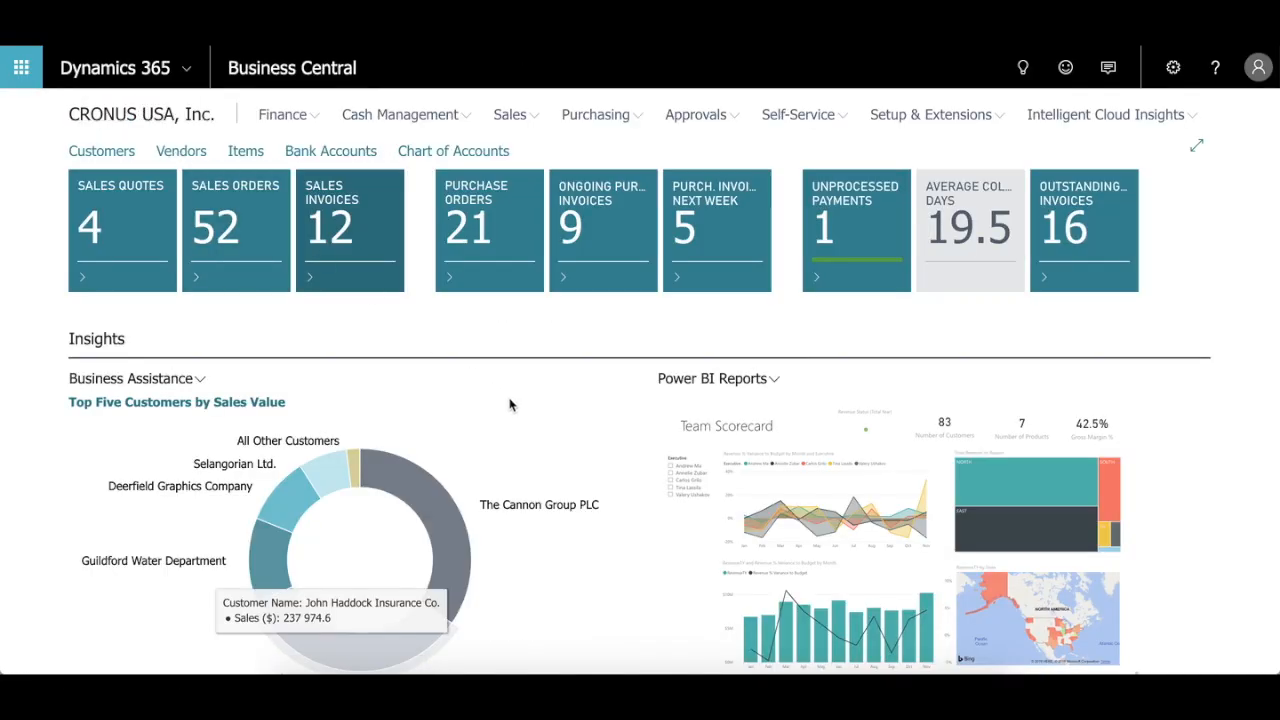
# Step: Expand the Team Scorecard Power BI report and inspect the May revenue variance to budget by executive
pyautogui.scroll(-1, 508, 403)
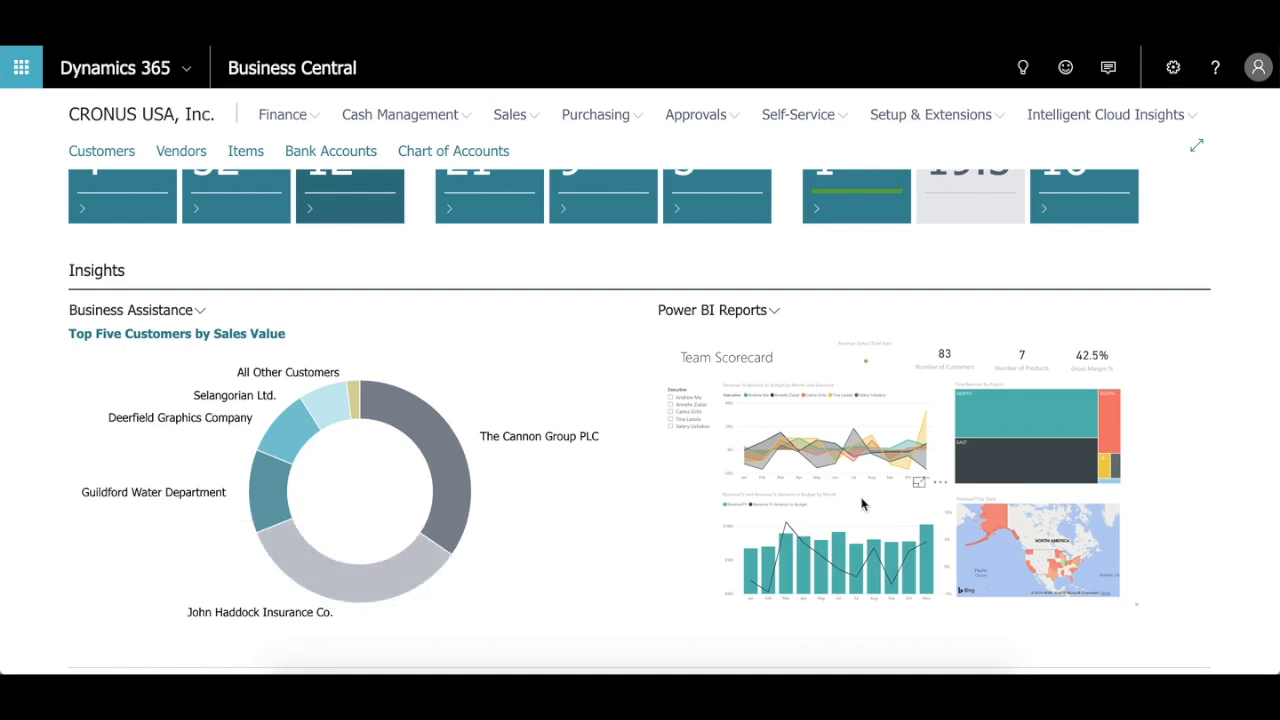
pyautogui.click(775, 311)
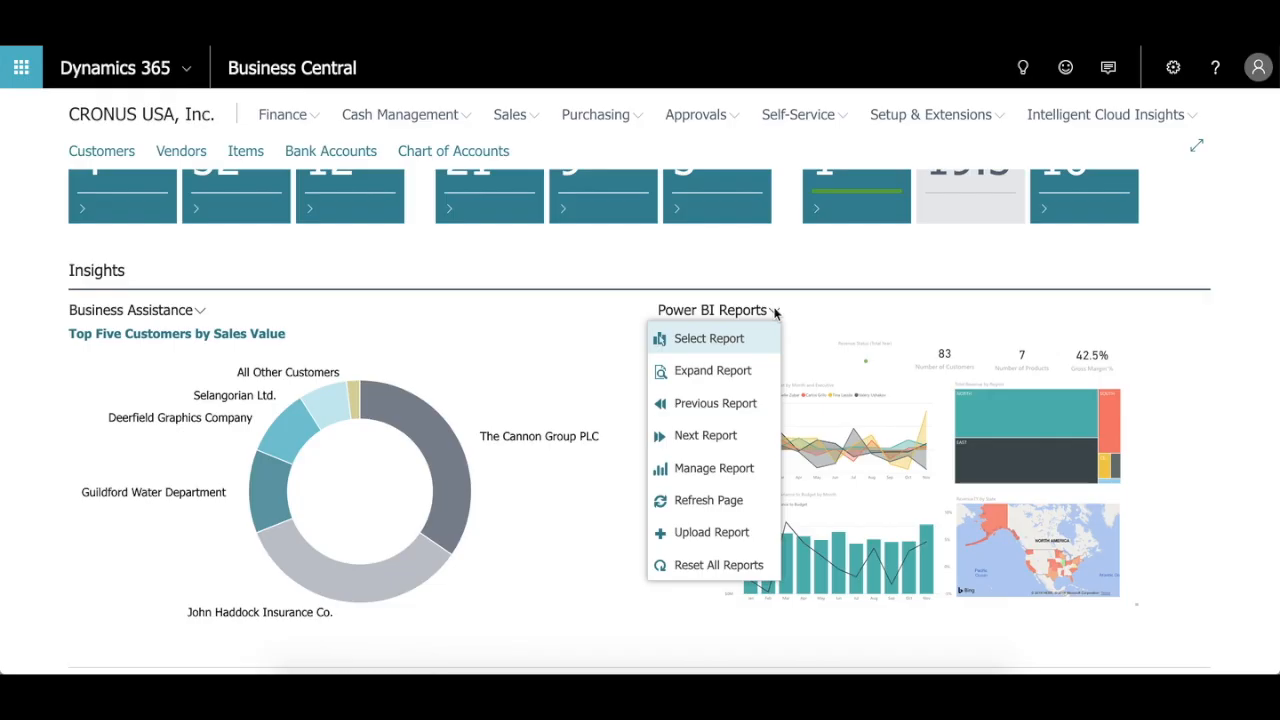
pyautogui.click(735, 370)
pyautogui.click(731, 375)
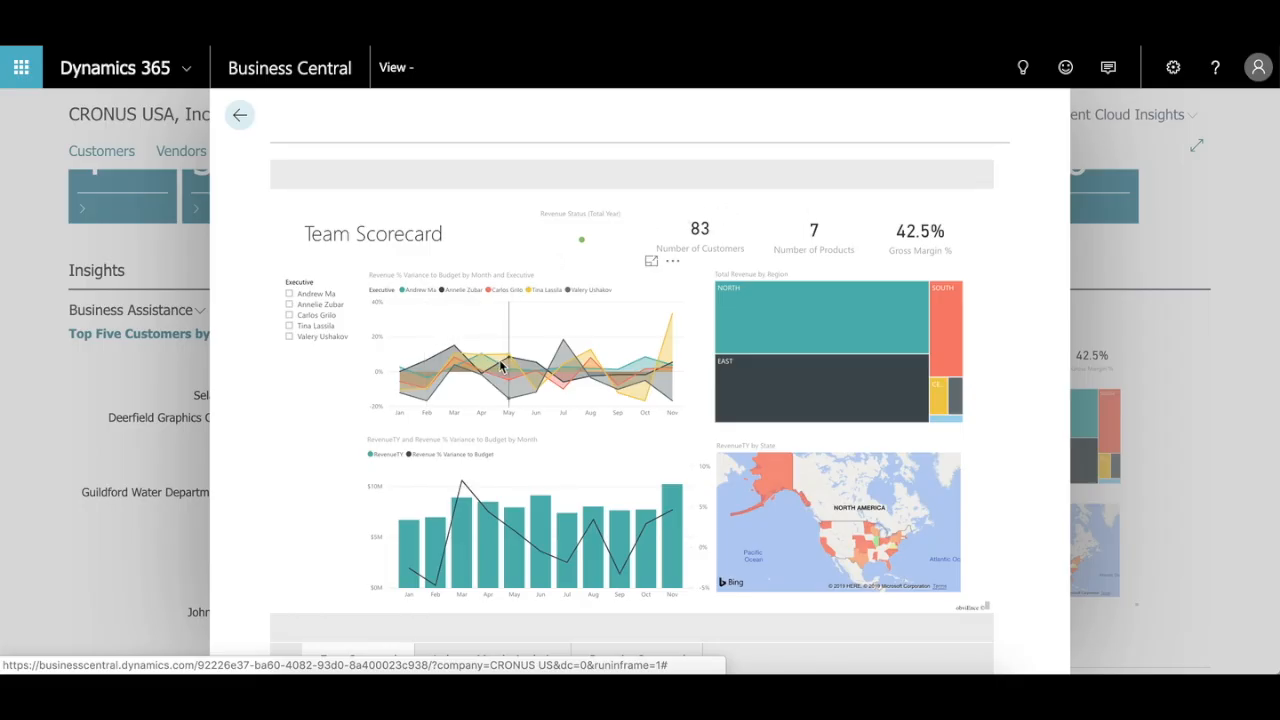
pyautogui.moveTo(514, 370)
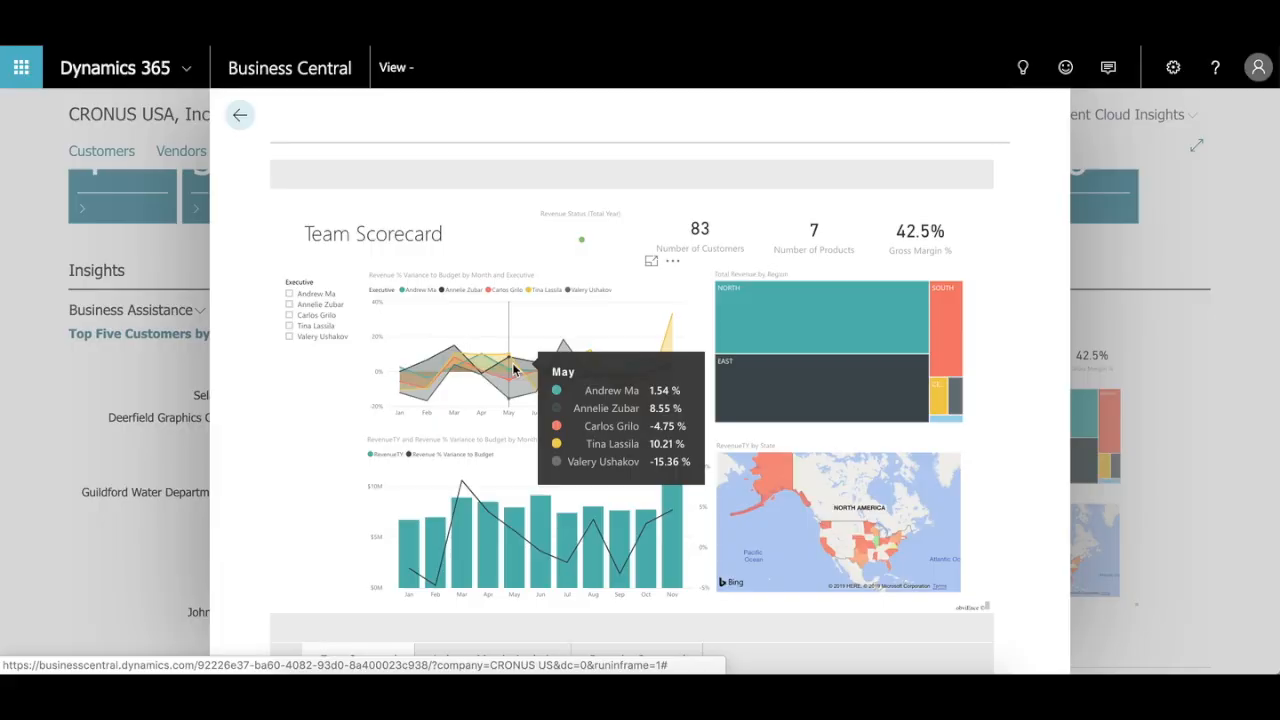
# Step: Filter the expanded scorecard by the North region in the Total Revenue by Region chart, and close the report
pyautogui.click(850, 334)
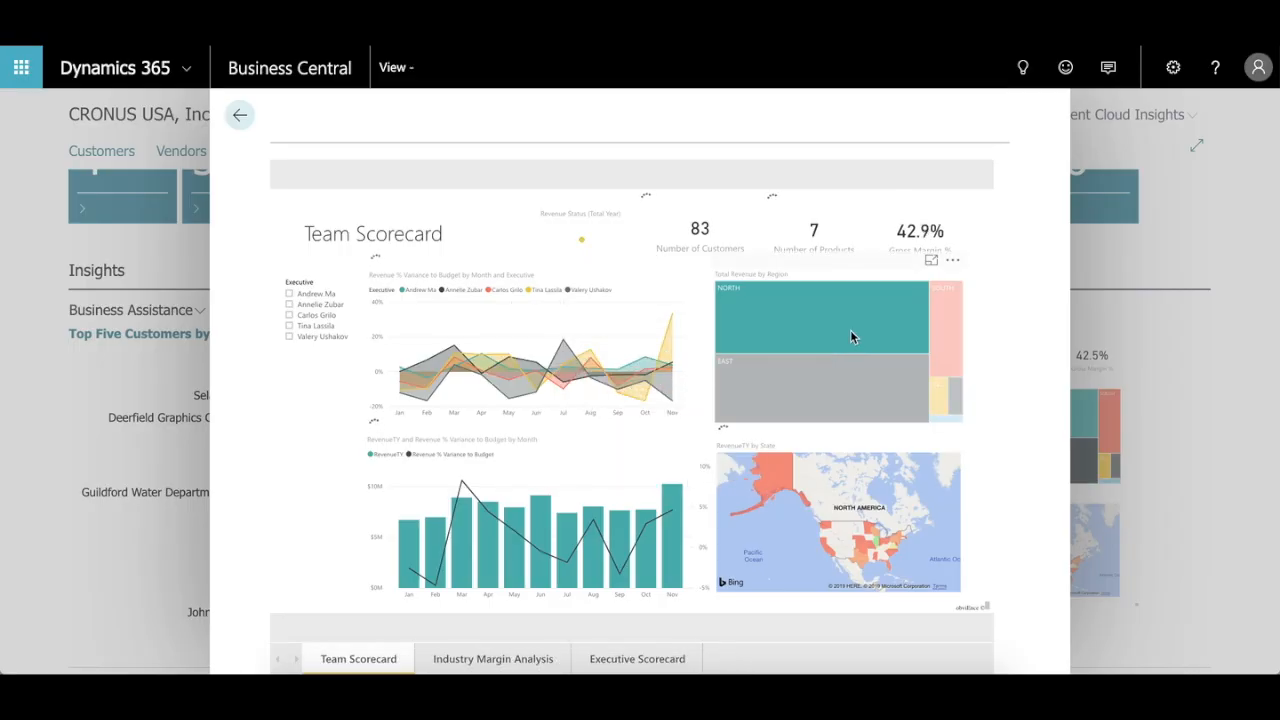
pyautogui.moveTo(768, 322)
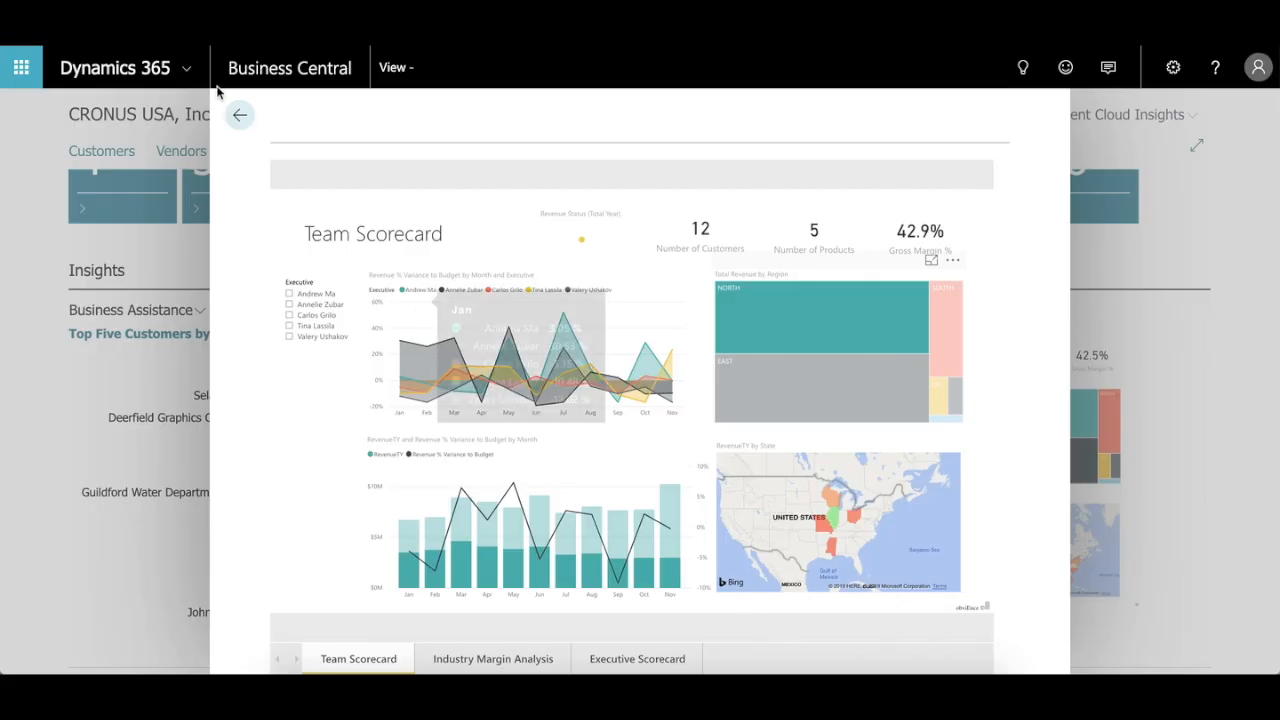
pyautogui.click(240, 114)
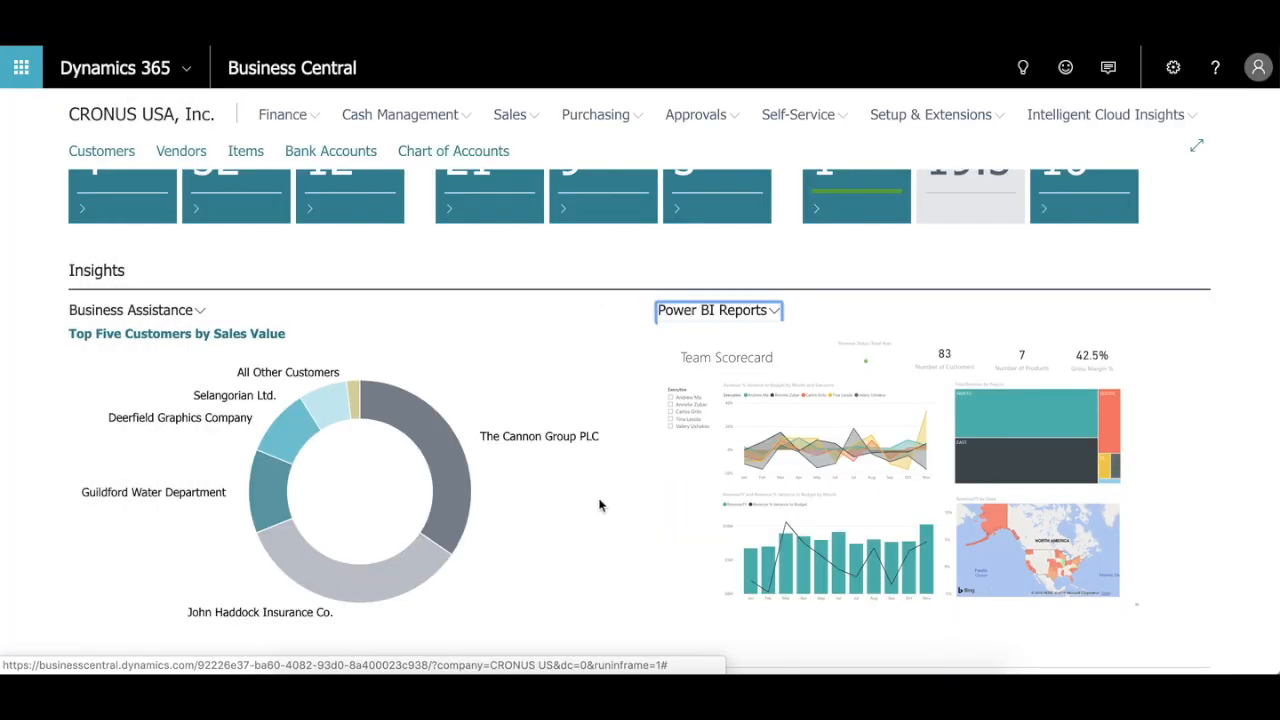
# Step: Create a new purchase order for vendor London Postmaster with vendor invoice number 1212
pyautogui.scroll(2, 600, 505)
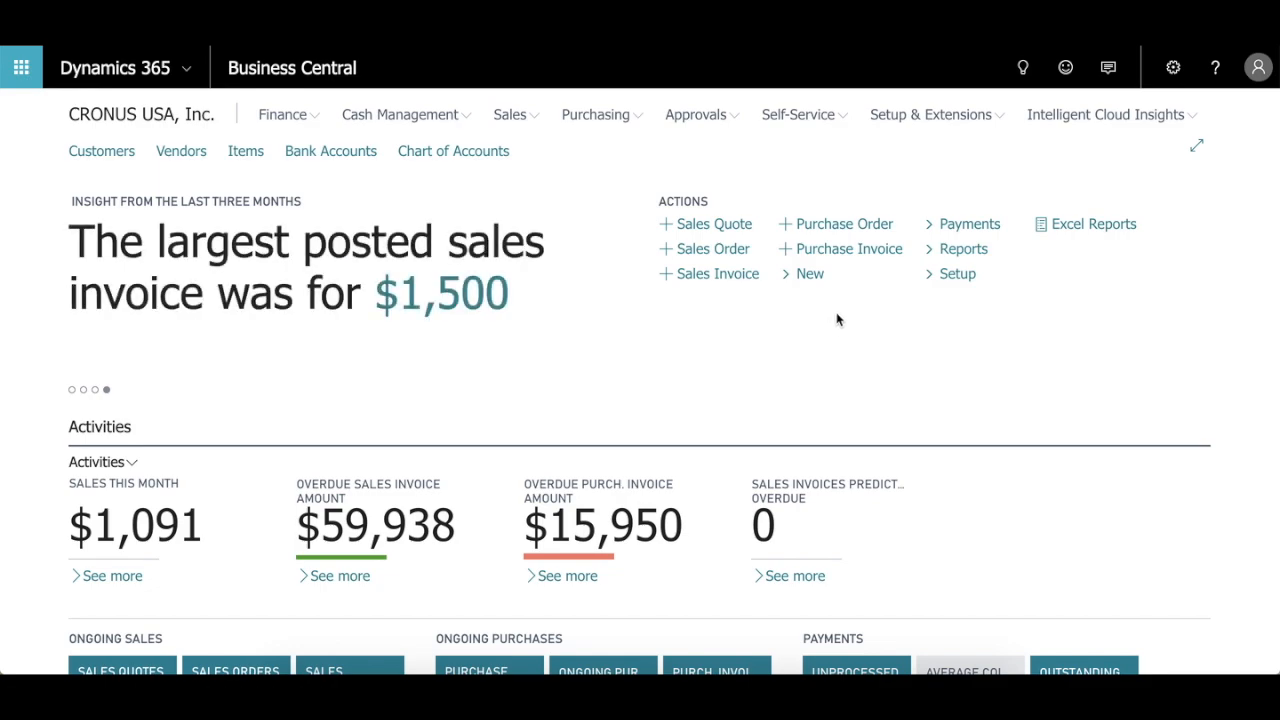
pyautogui.click(845, 228)
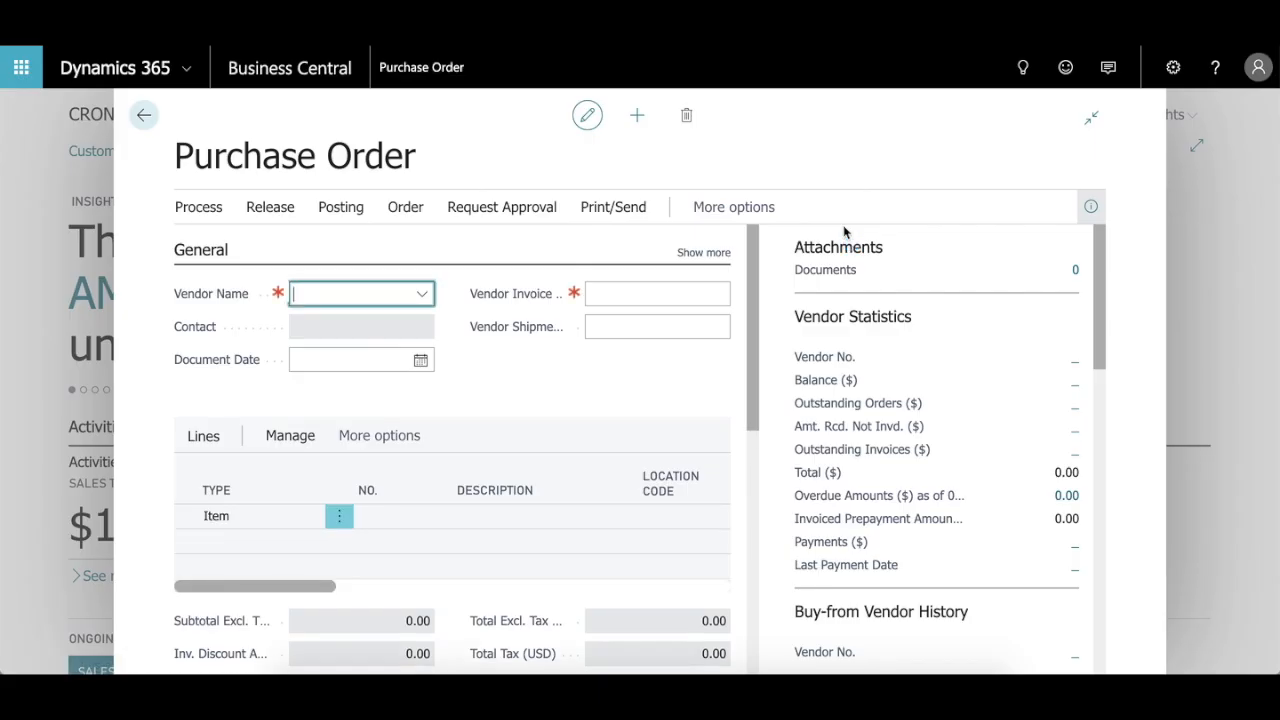
pyautogui.write('1000')
pyautogui.press('Tab')
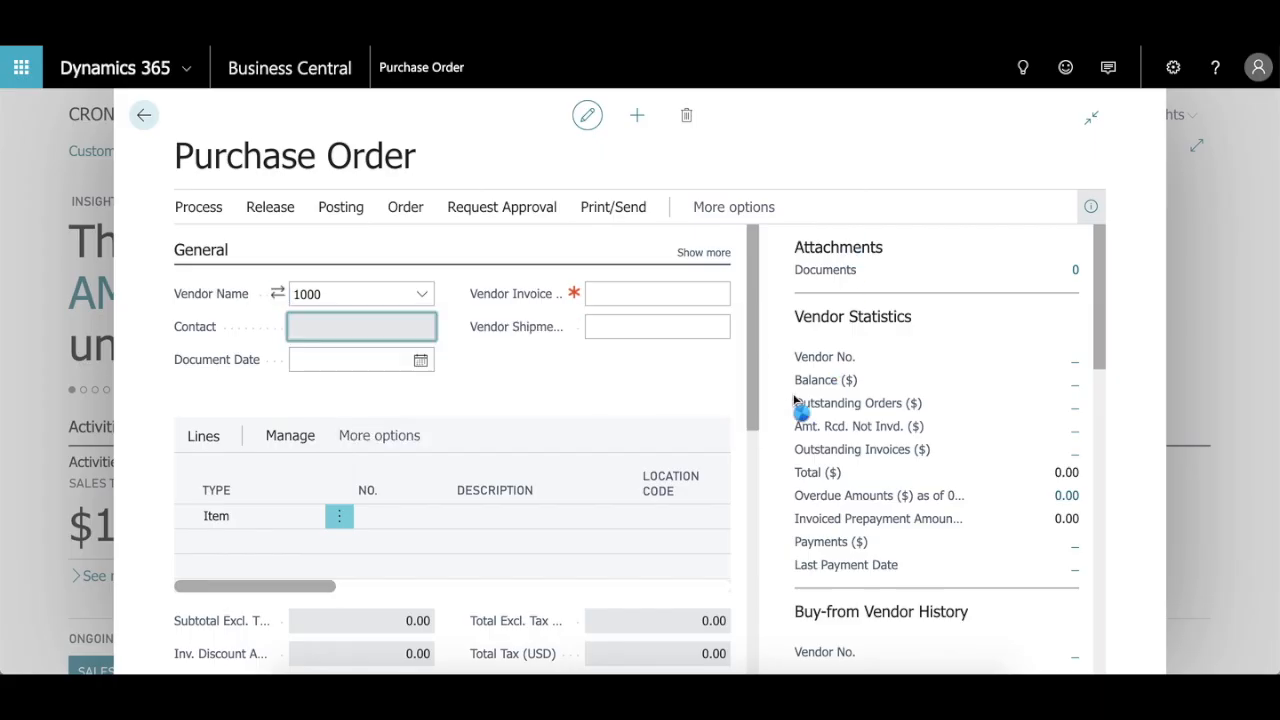
pyautogui.click(634, 292)
pyautogui.write('1212')
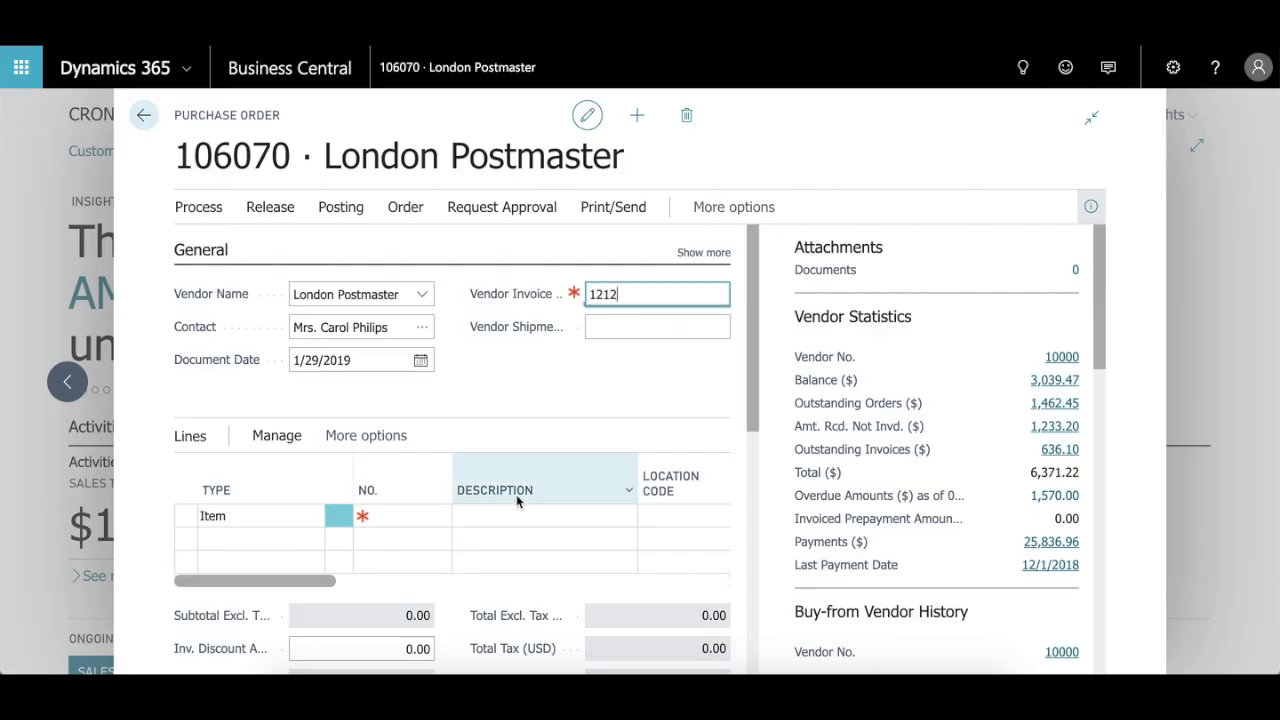
# Step: Add item 1900, Frame, to the first line of the purchase order
pyautogui.click(426, 512)
pyautogui.write('19')
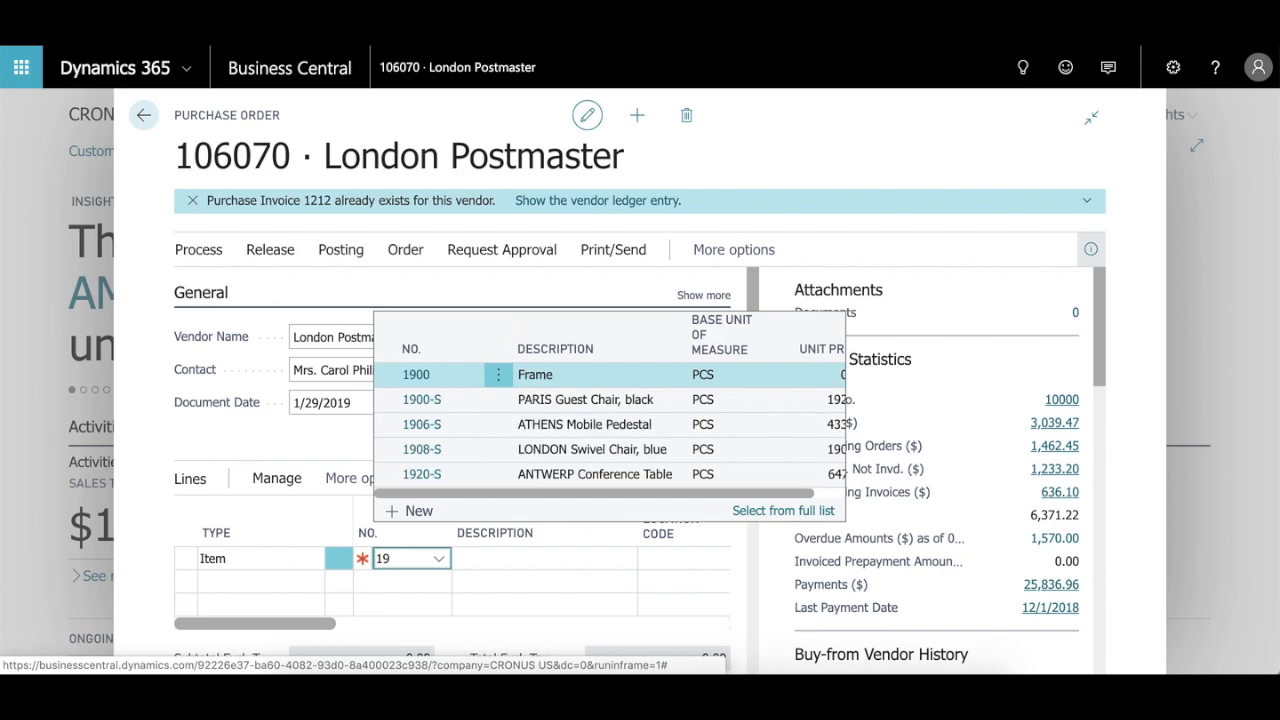
pyautogui.click(545, 383)
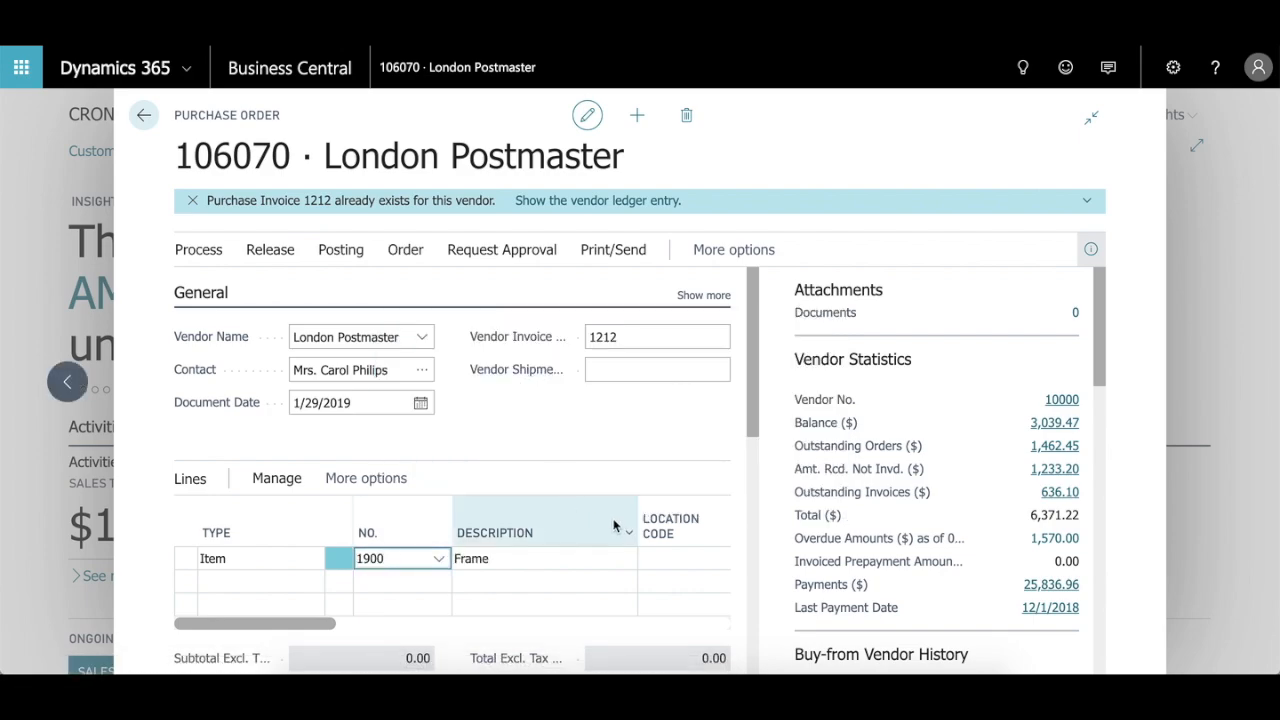
# Step: Try to set the Frame line's location code to MAIN
pyautogui.click(660, 558)
pyautogui.click(653, 561)
pyautogui.write('main')
pyautogui.press('Tab')
# Step: Set the Frame line's location code to YELLOW and its quantity to 10, and check the order totals
pyautogui.click(403, 540)
pyautogui.write('yellow')
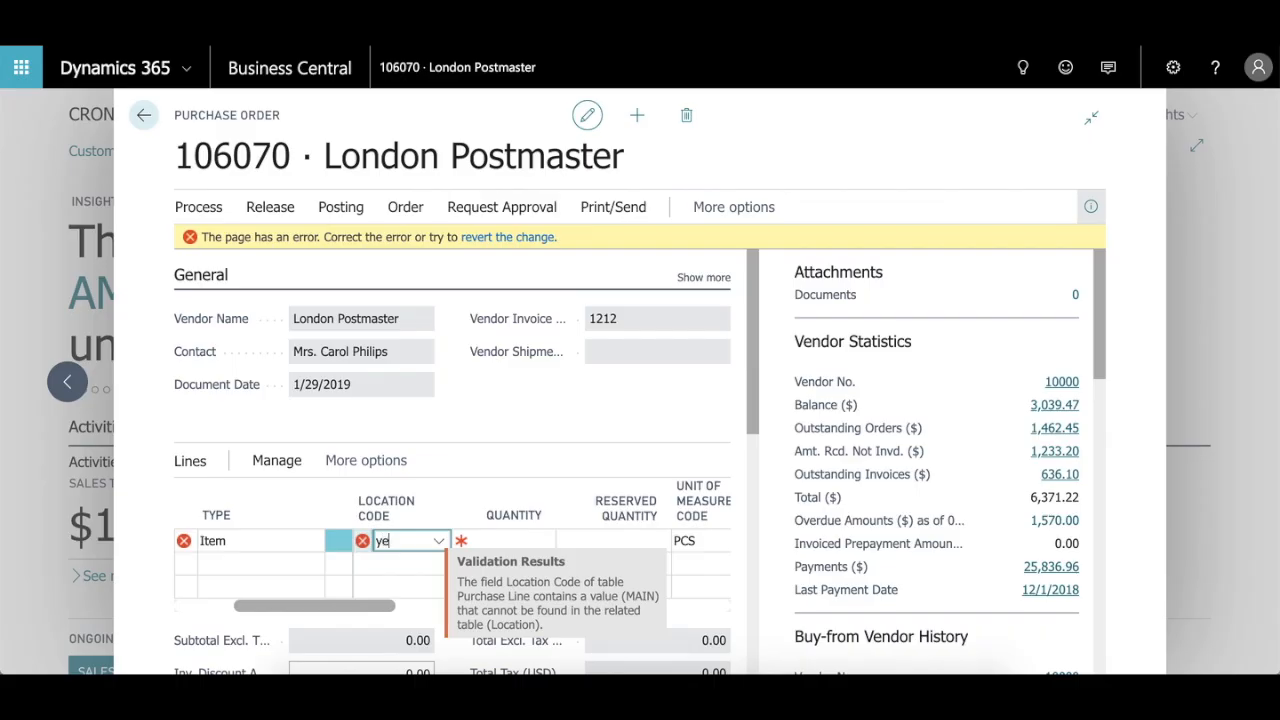
pyautogui.press('Tab')
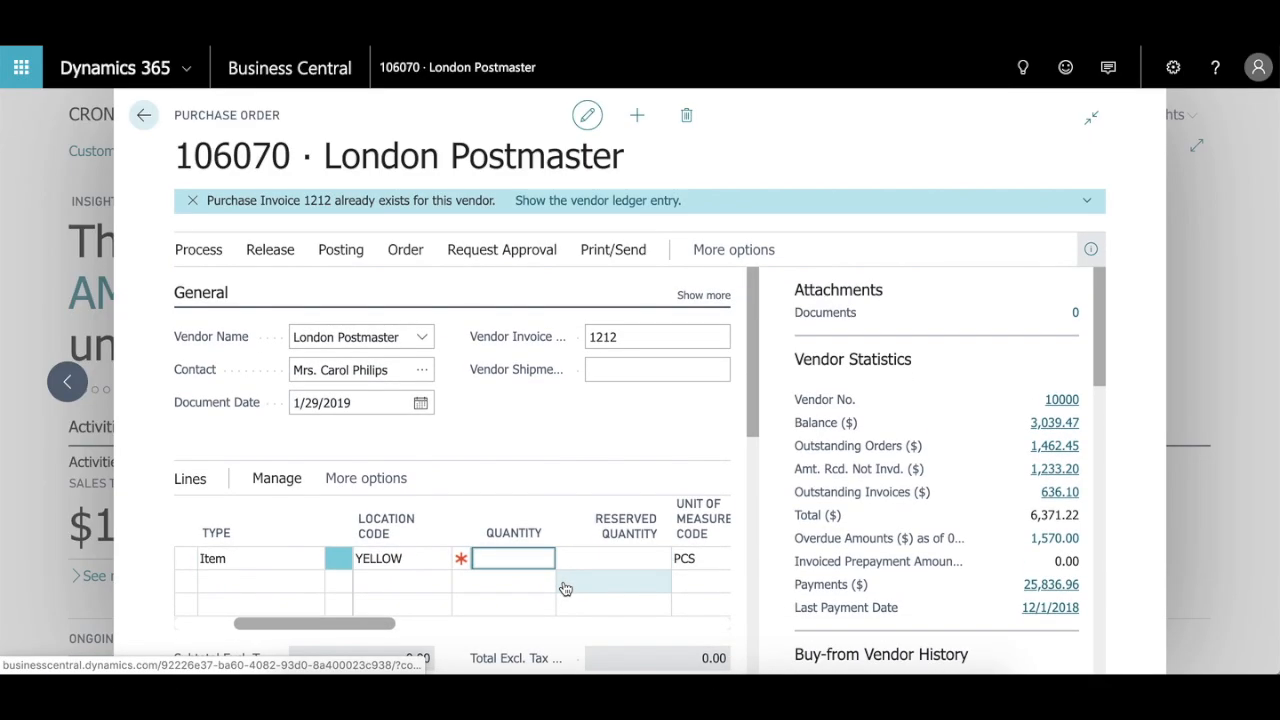
pyautogui.write('10')
pyautogui.press('Tab')
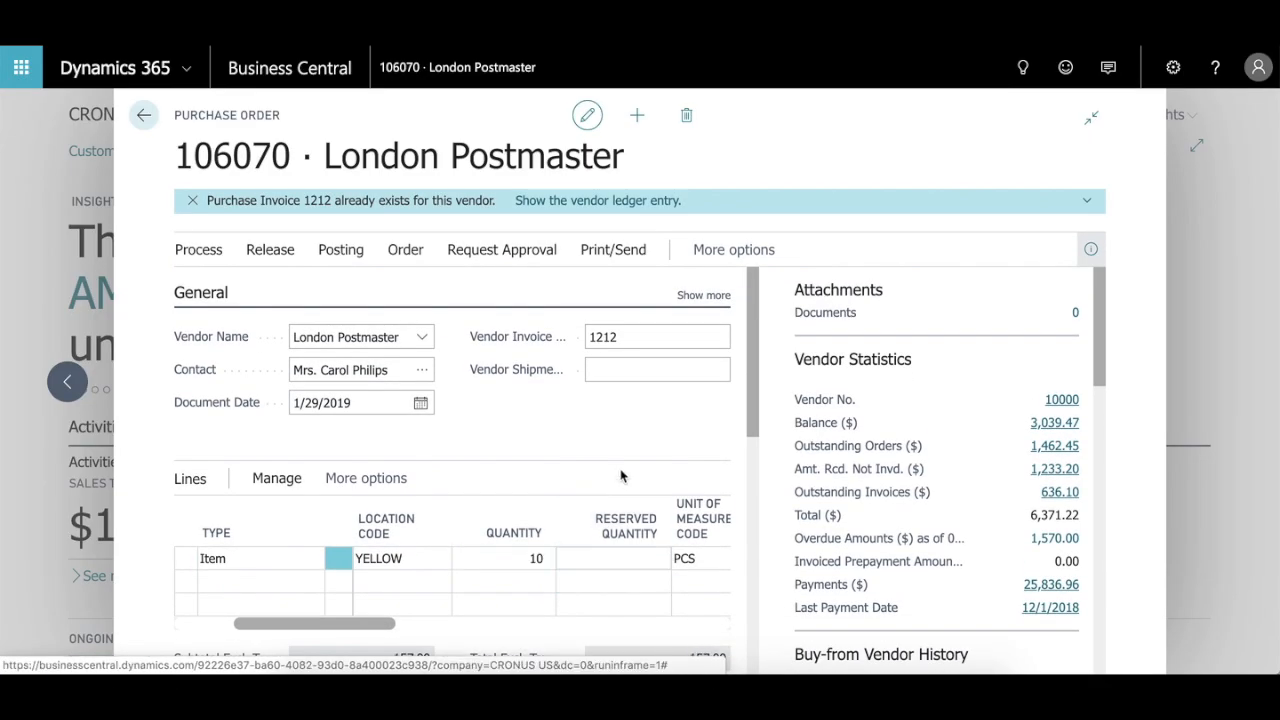
pyautogui.scroll(-4, 620, 475)
pyautogui.scroll(-5, 620, 475)
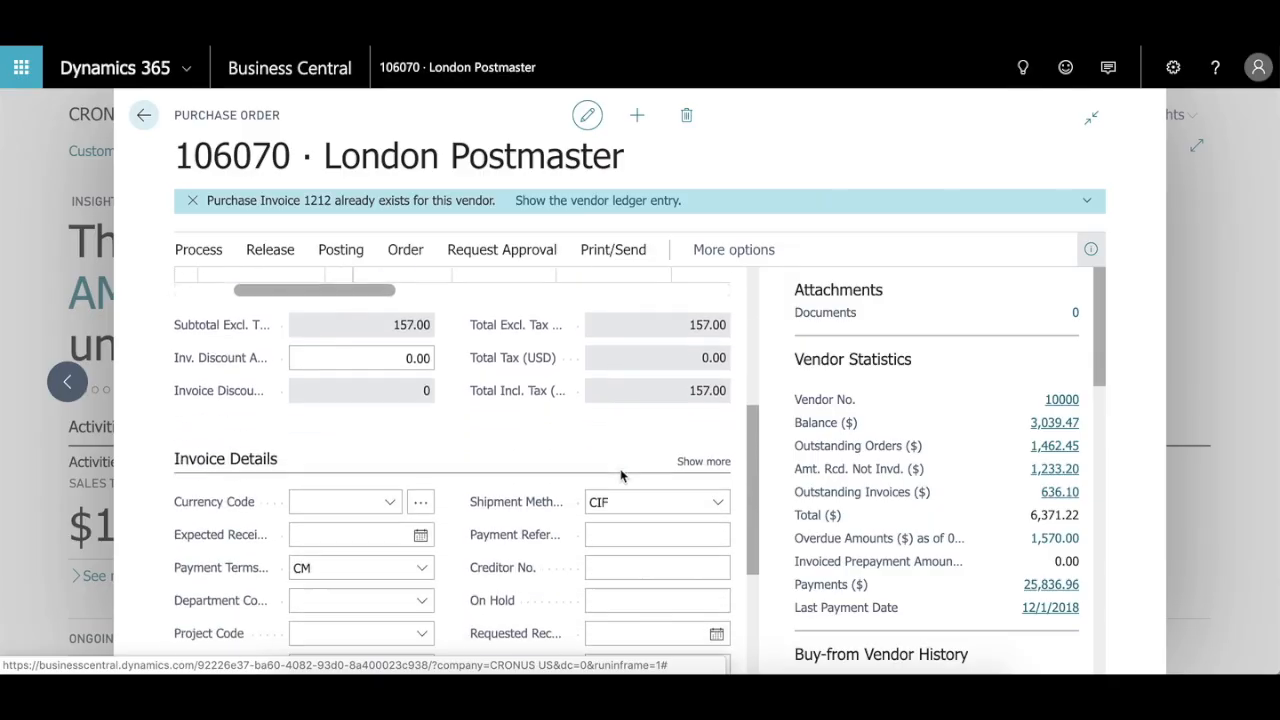
# Step: Close the London Postmaster purchase order and return to the home page
pyautogui.scroll(8, 620, 470)
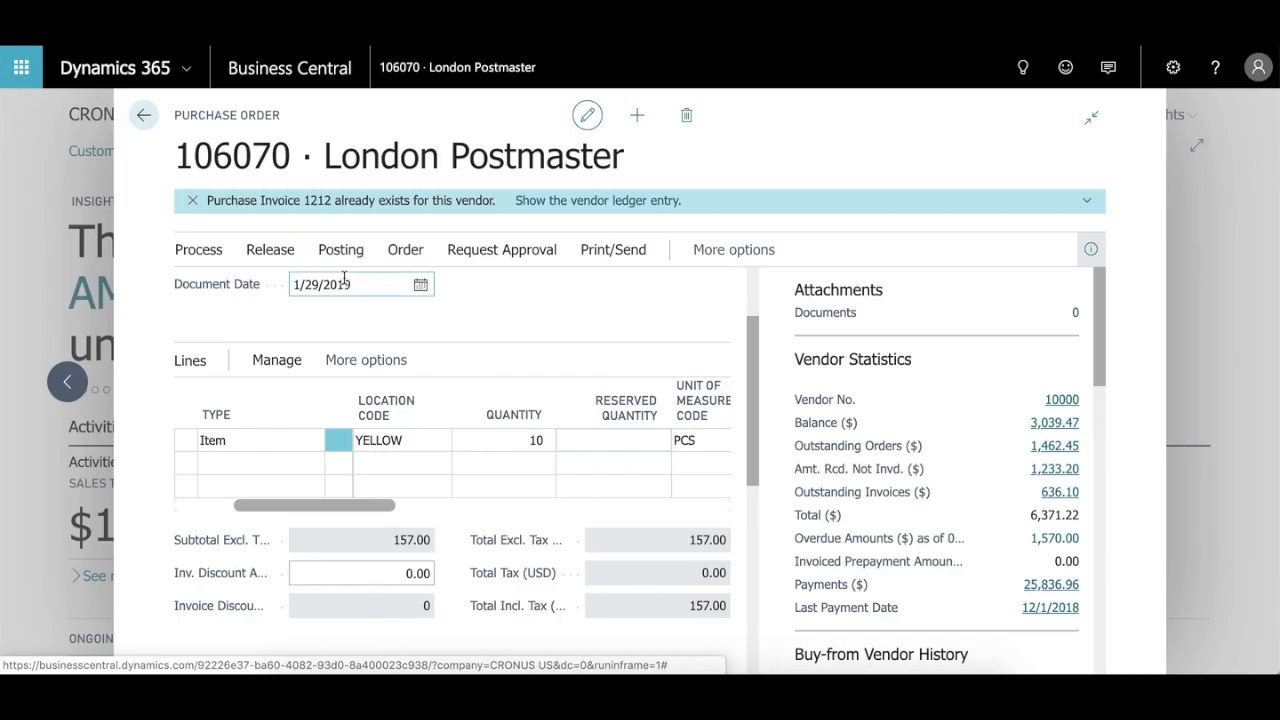
pyautogui.click(141, 115)
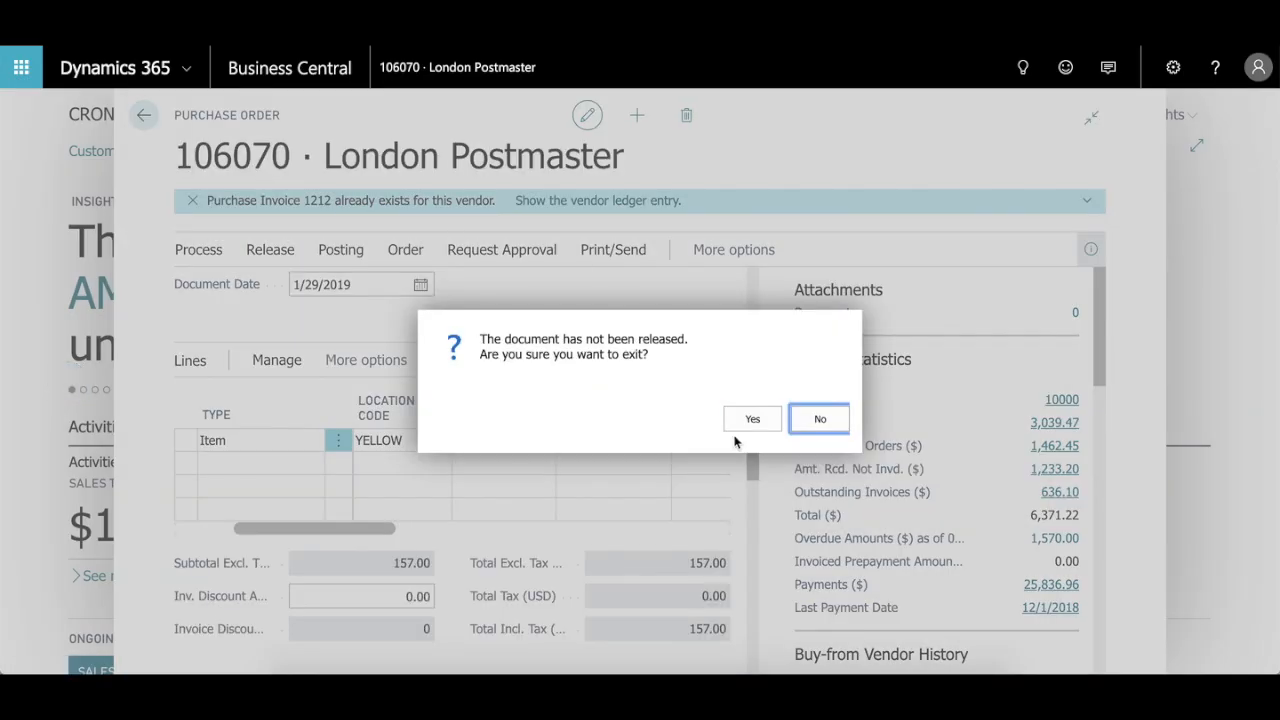
pyautogui.click(752, 419)
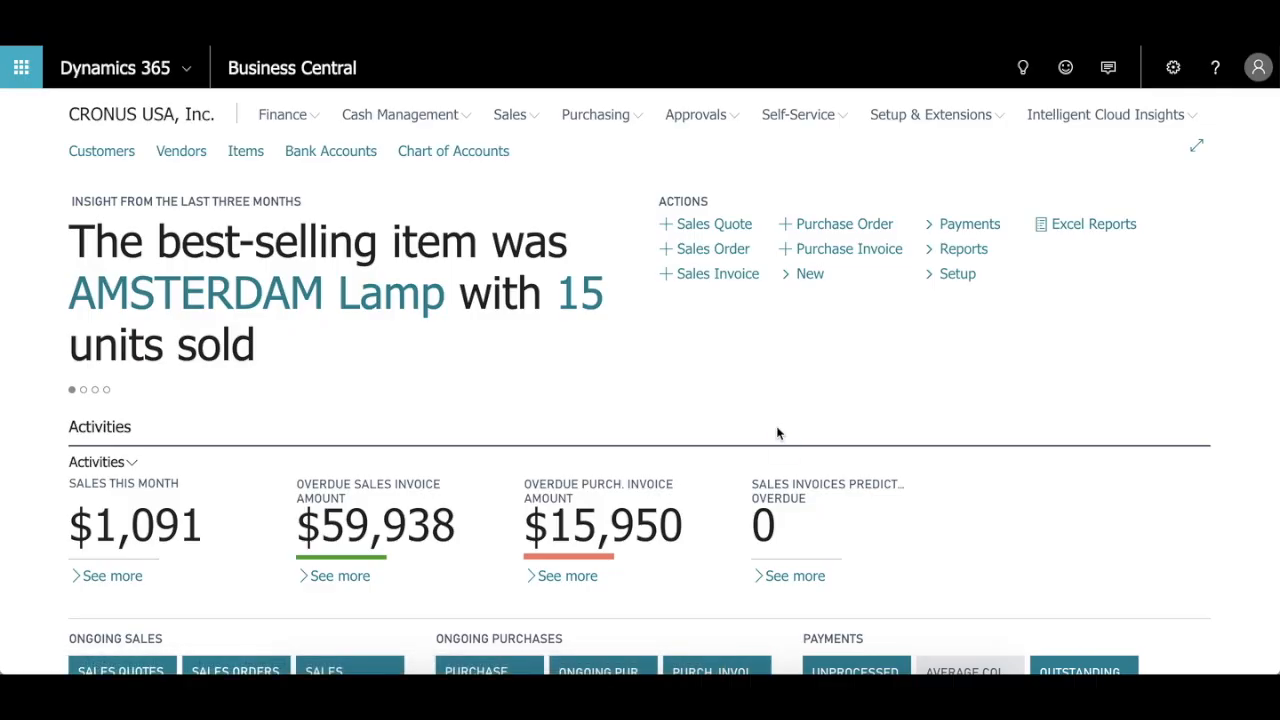
# Step: Search for "order pla", open the Order Planning page and expand it to the wide layout
pyautogui.click(1023, 80)
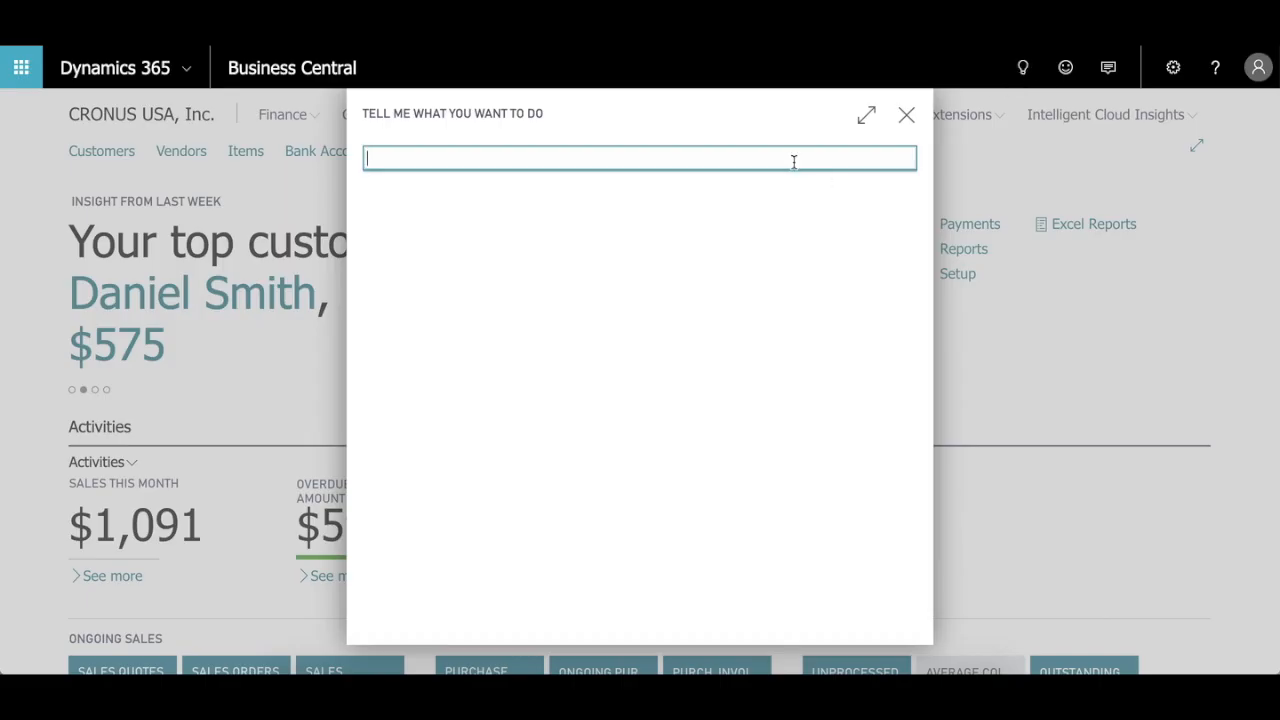
pyautogui.write('order pla')
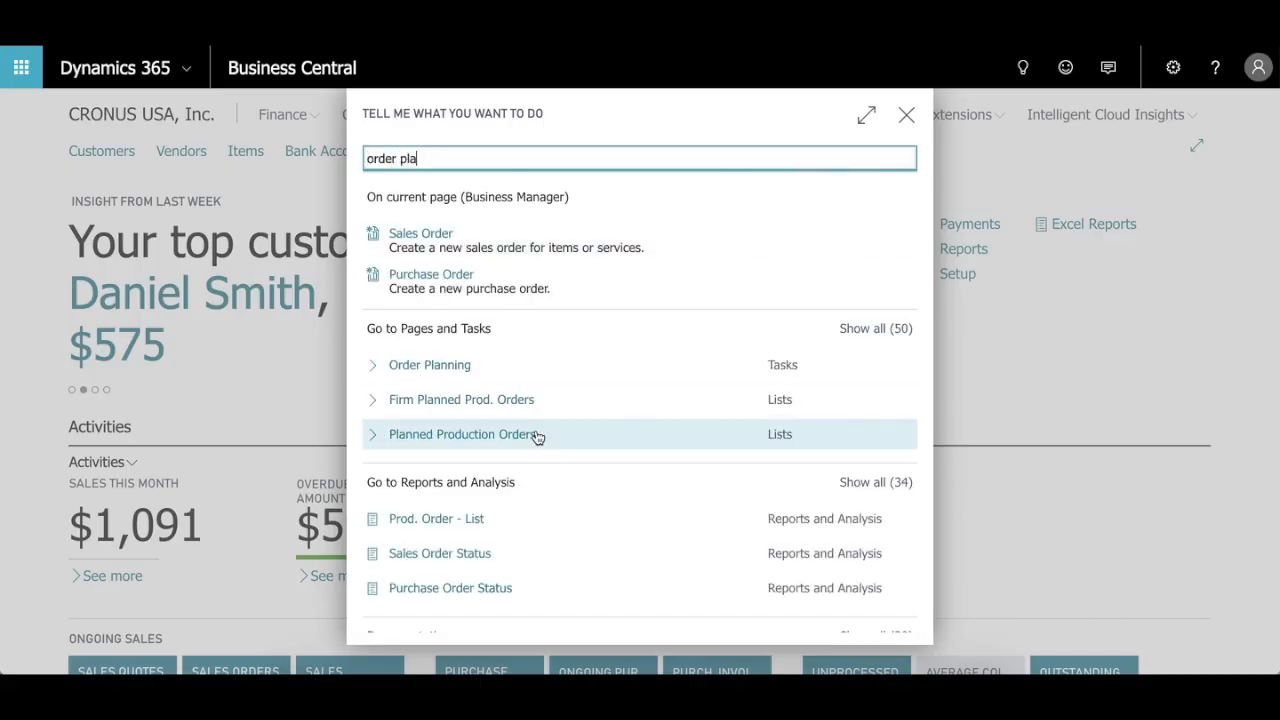
pyautogui.click(455, 367)
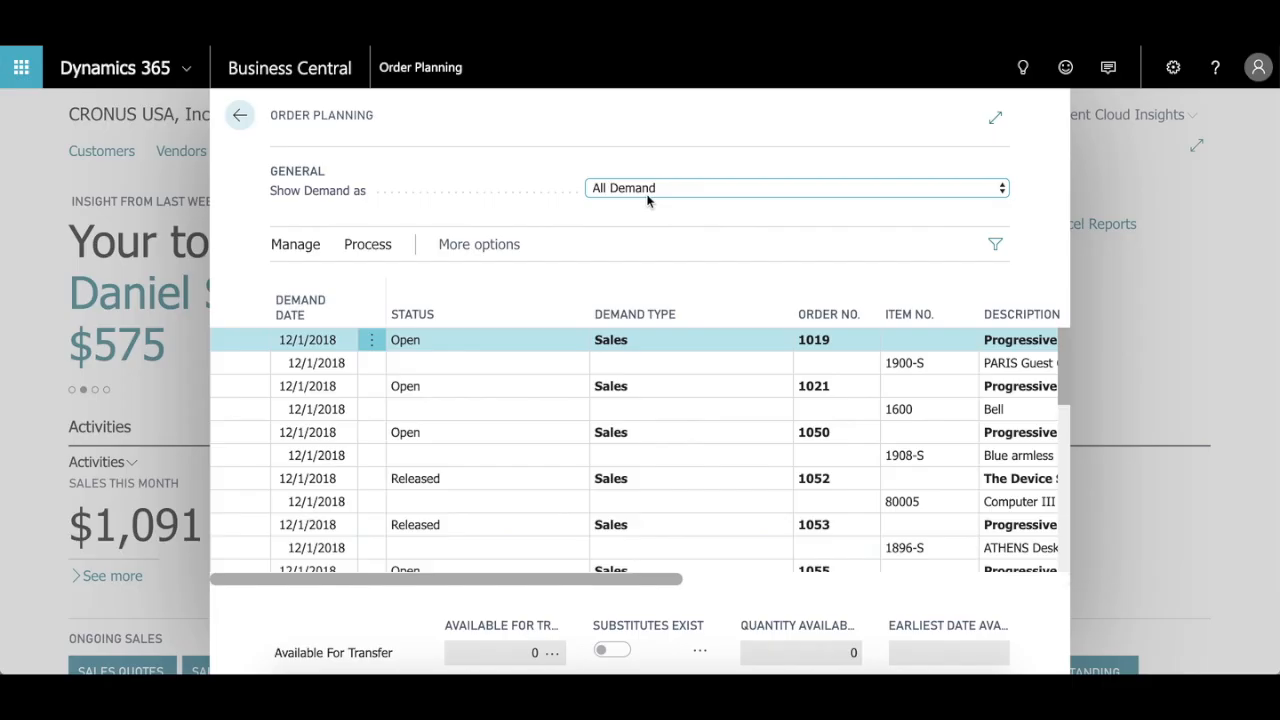
pyautogui.click(995, 128)
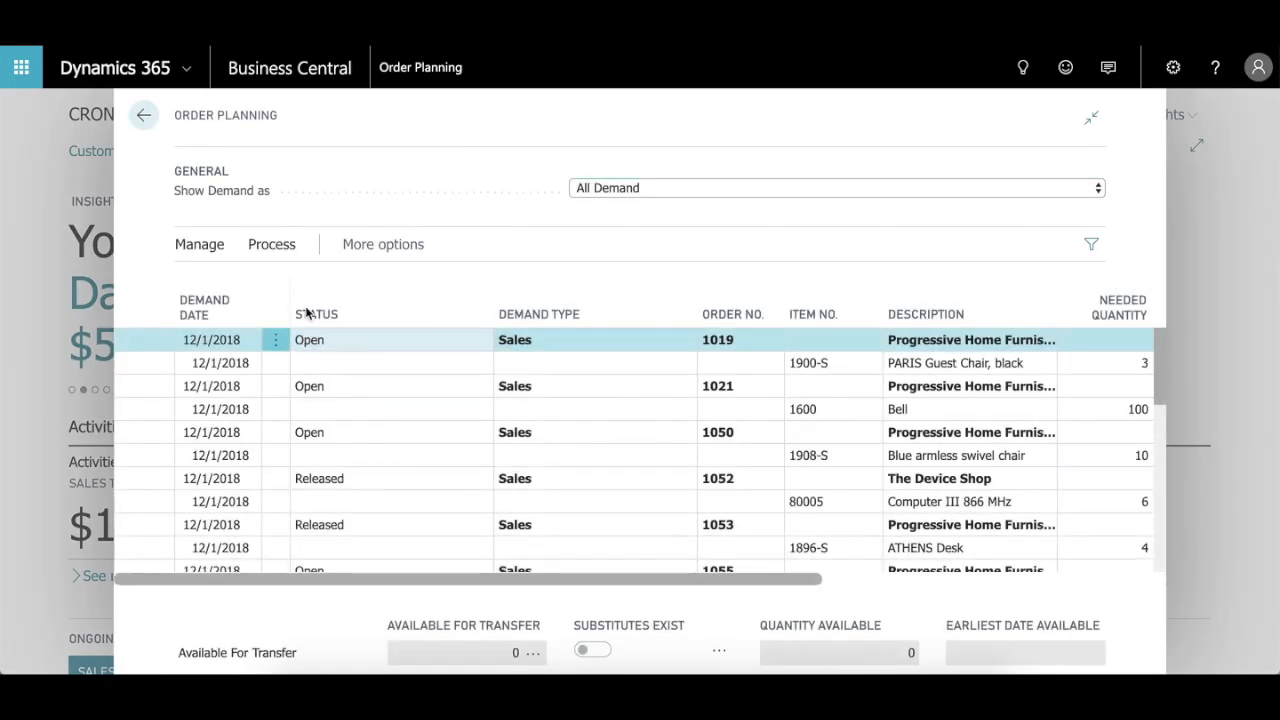
# Step: Examine the Order Planning processing actions and the demand lines' needed quantity, replenishment system, supply source and order date columns
pyautogui.click(254, 250)
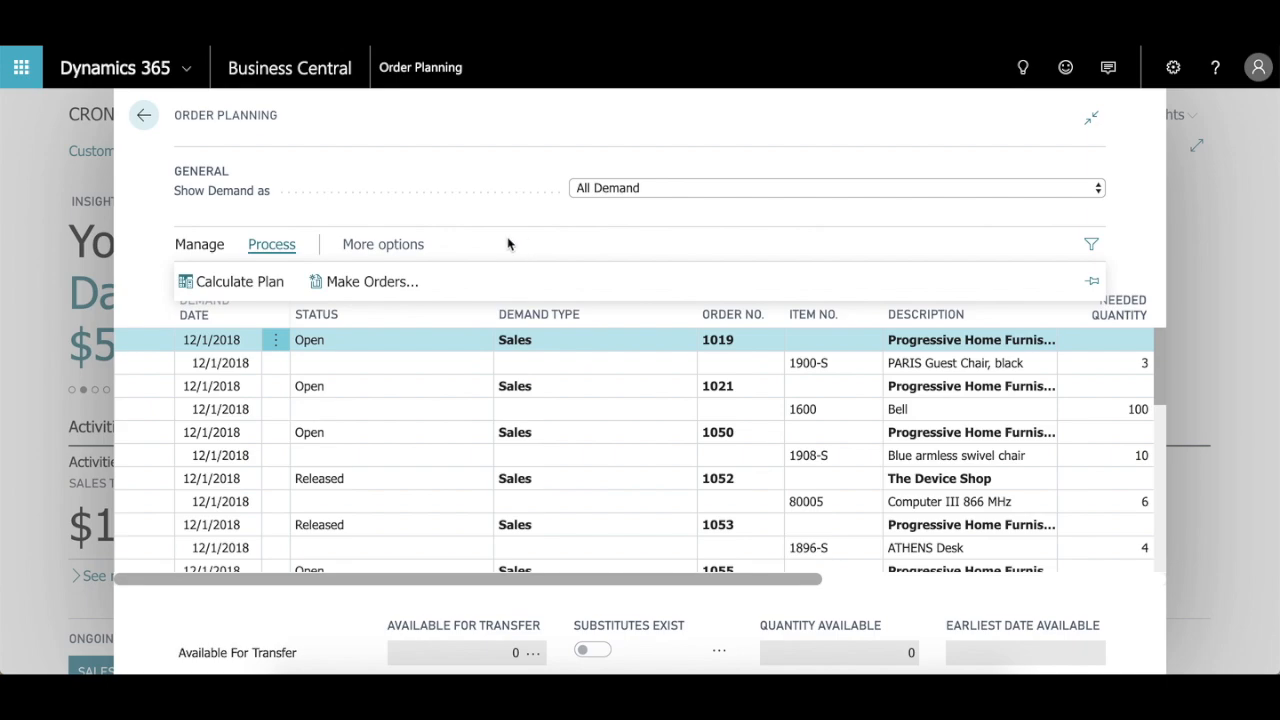
pyautogui.click(268, 248)
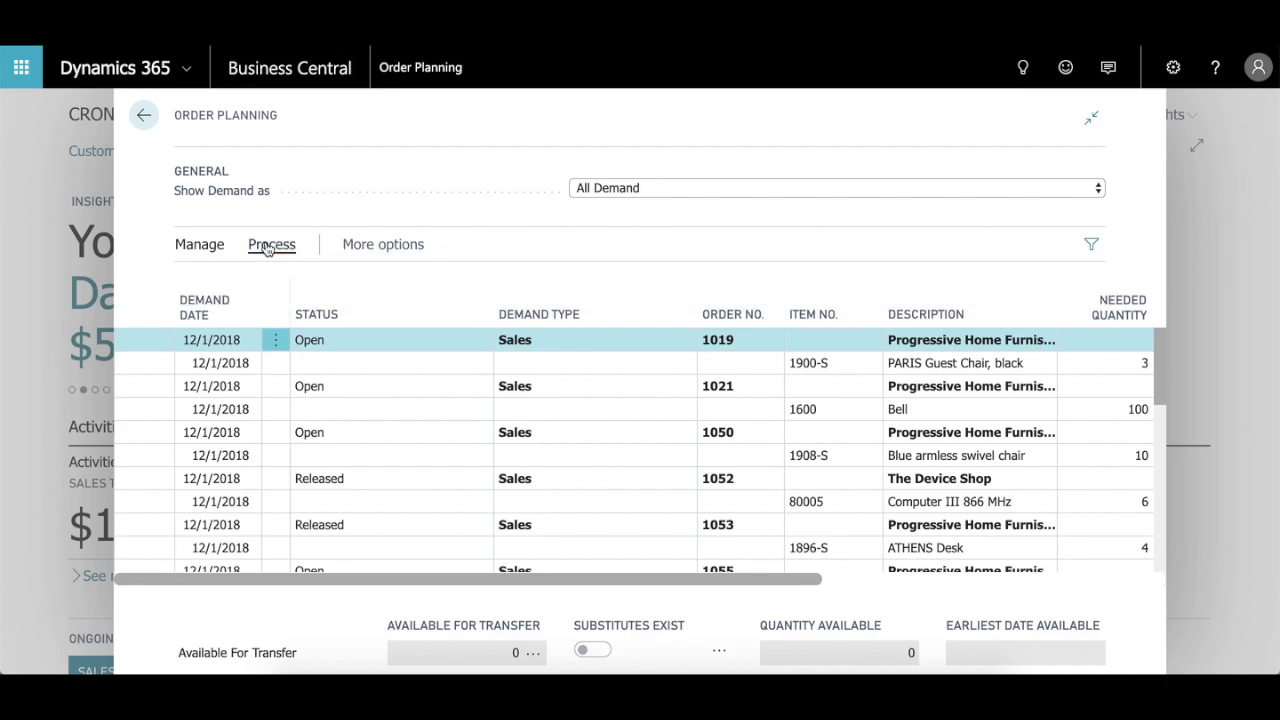
pyautogui.scroll(-3, 530, 430)
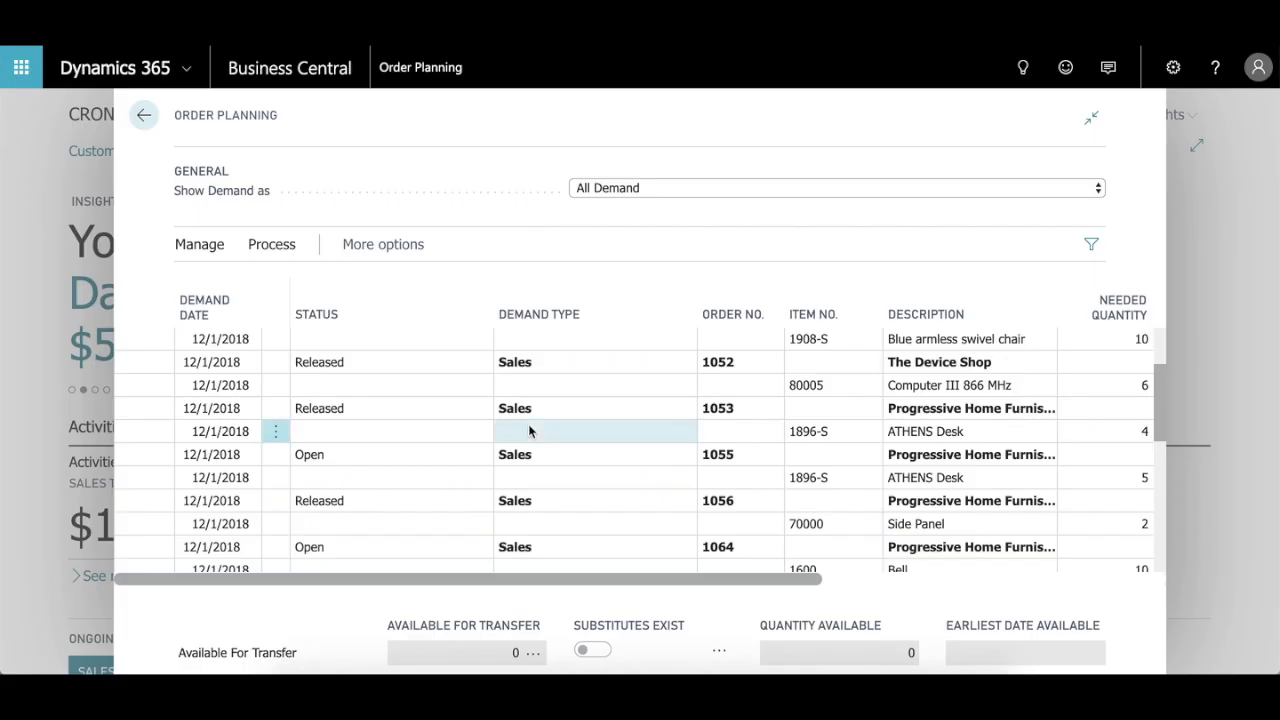
pyautogui.scroll(2, 580, 422)
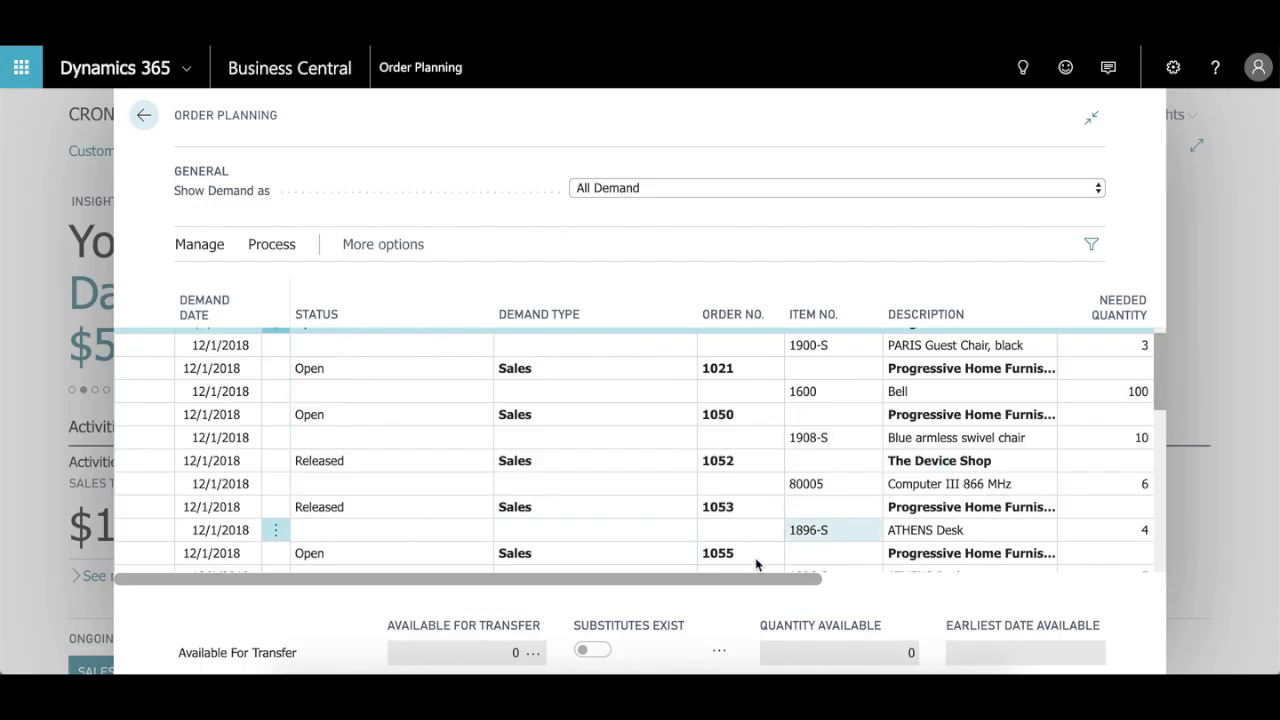
pyautogui.moveTo(737, 583); pyautogui.dragTo(967, 578)
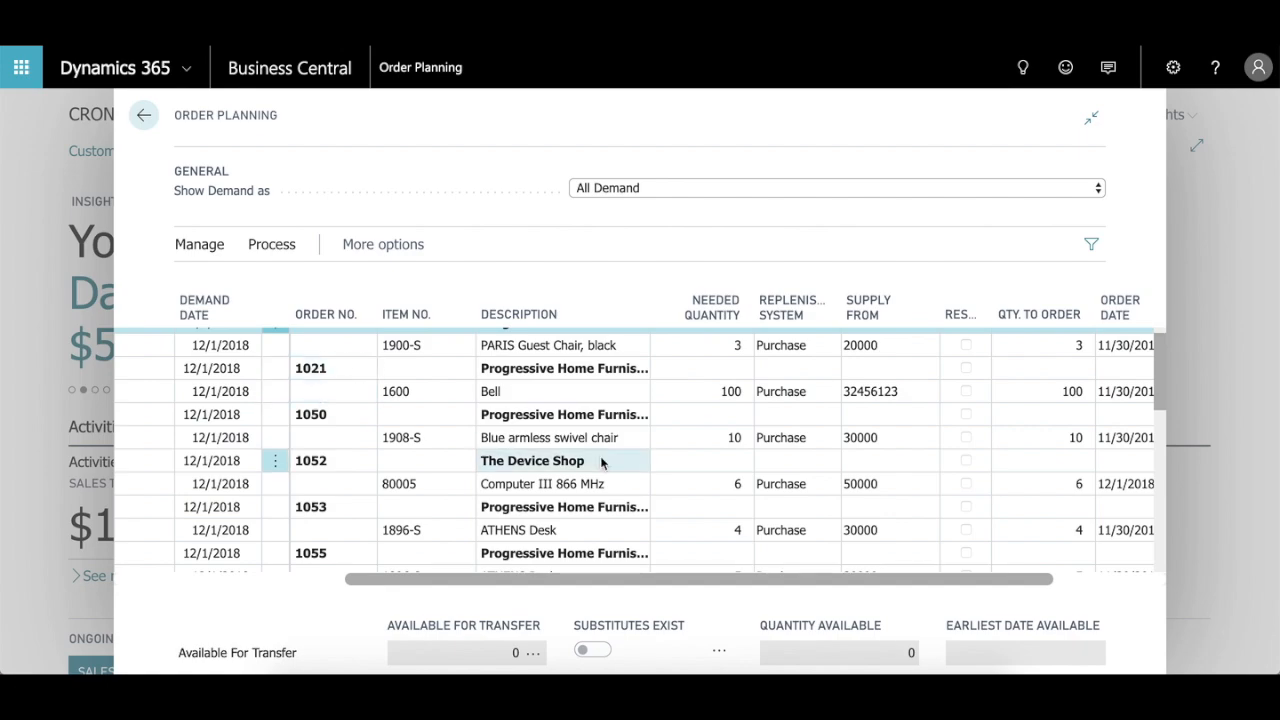
pyautogui.hscroll(3, 697, 584)
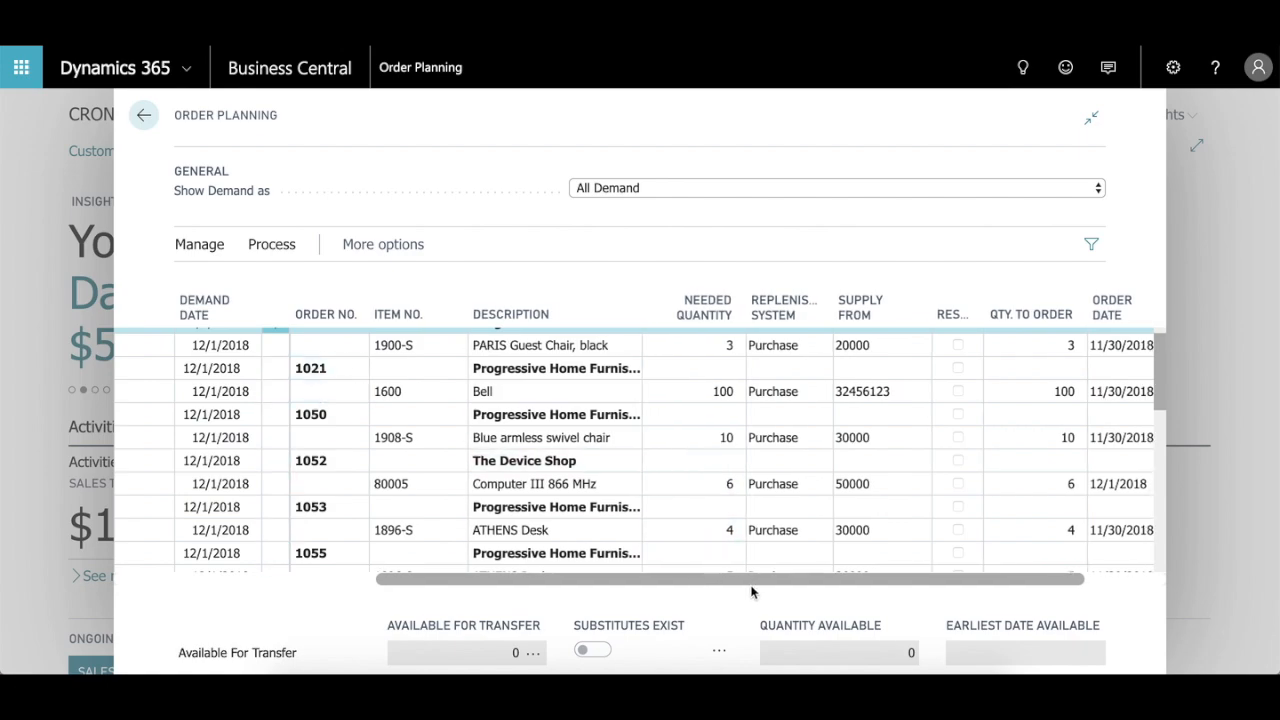
pyautogui.moveTo(890, 577); pyautogui.dragTo(657, 576)
# Step: Examine the January 2019 demand lines, comparing purchased and produced items on sales orders such as 1061, 1065 and 1068
pyautogui.click(586, 483)
pyautogui.scroll(-3, 582, 483)
pyautogui.scroll(-2, 582, 483)
pyautogui.click(582, 483)
pyautogui.scroll(-6, 582, 483)
pyautogui.click(582, 483)
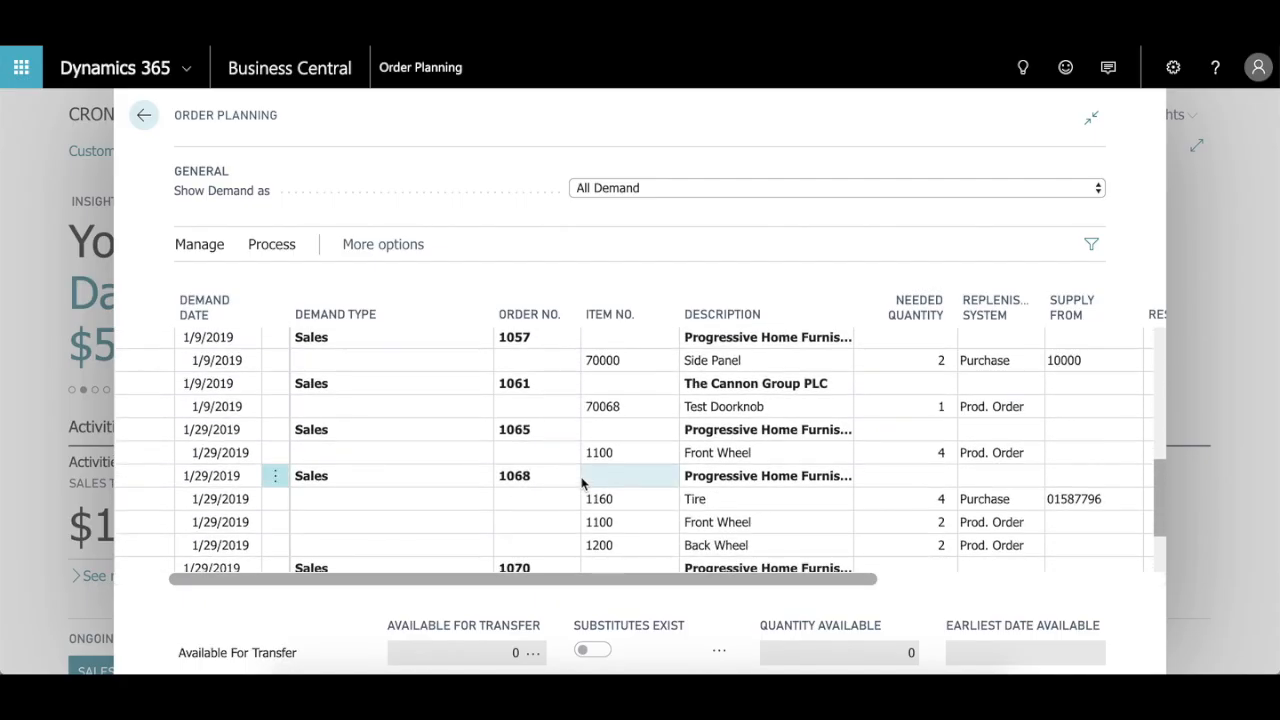
pyautogui.click(590, 452)
pyautogui.click(588, 405)
pyautogui.click(571, 405)
pyautogui.click(447, 427)
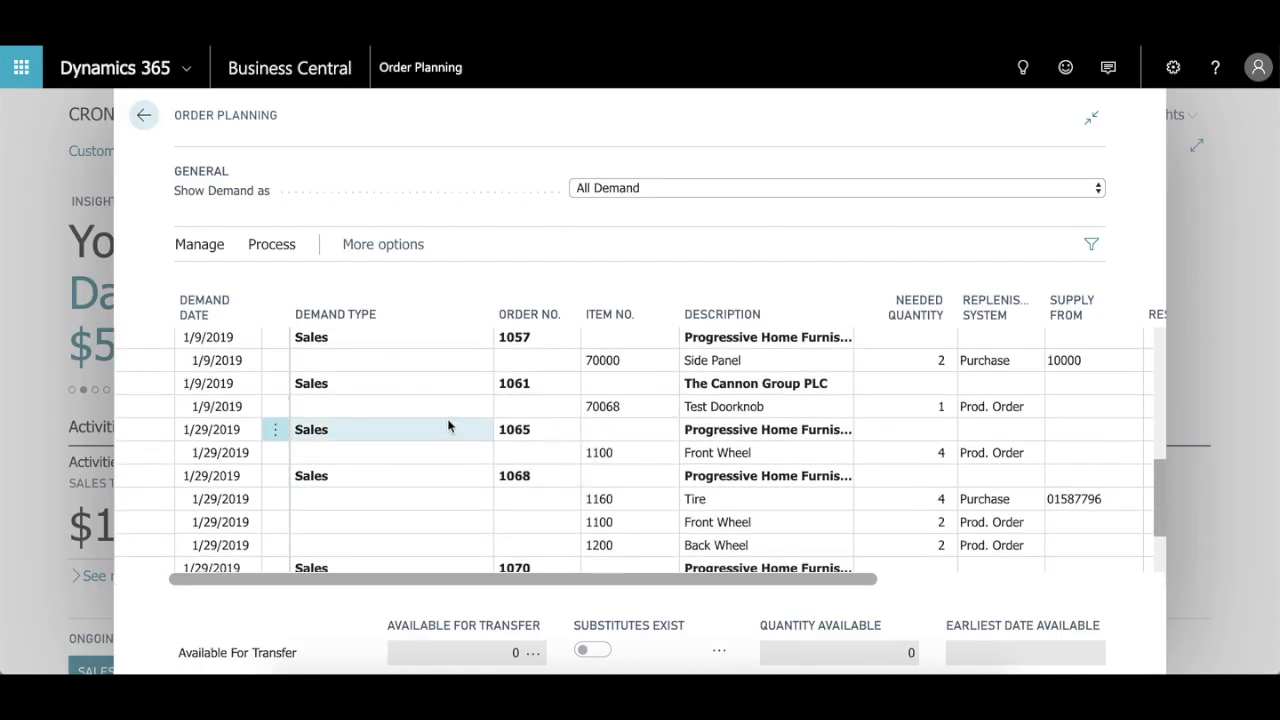
# Step: Review the Make Supply Orders options for the active order, and leave them without creating any orders
pyautogui.click(277, 248)
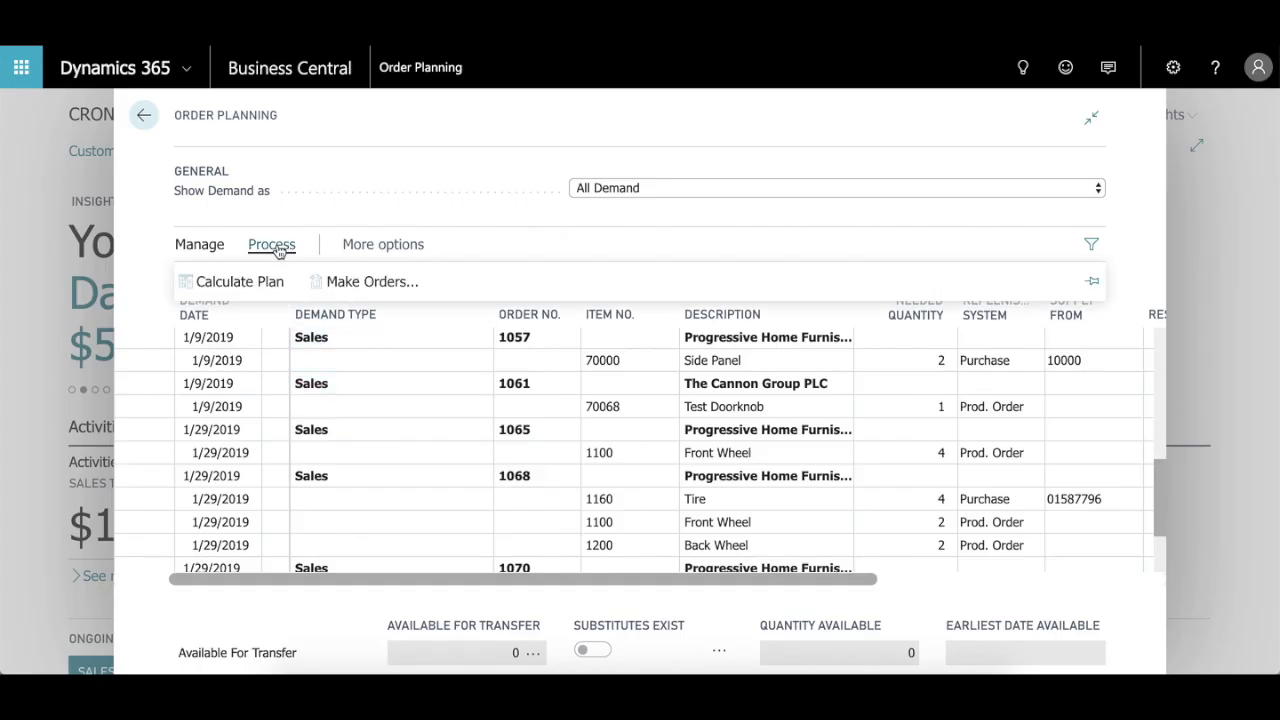
pyautogui.click(338, 285)
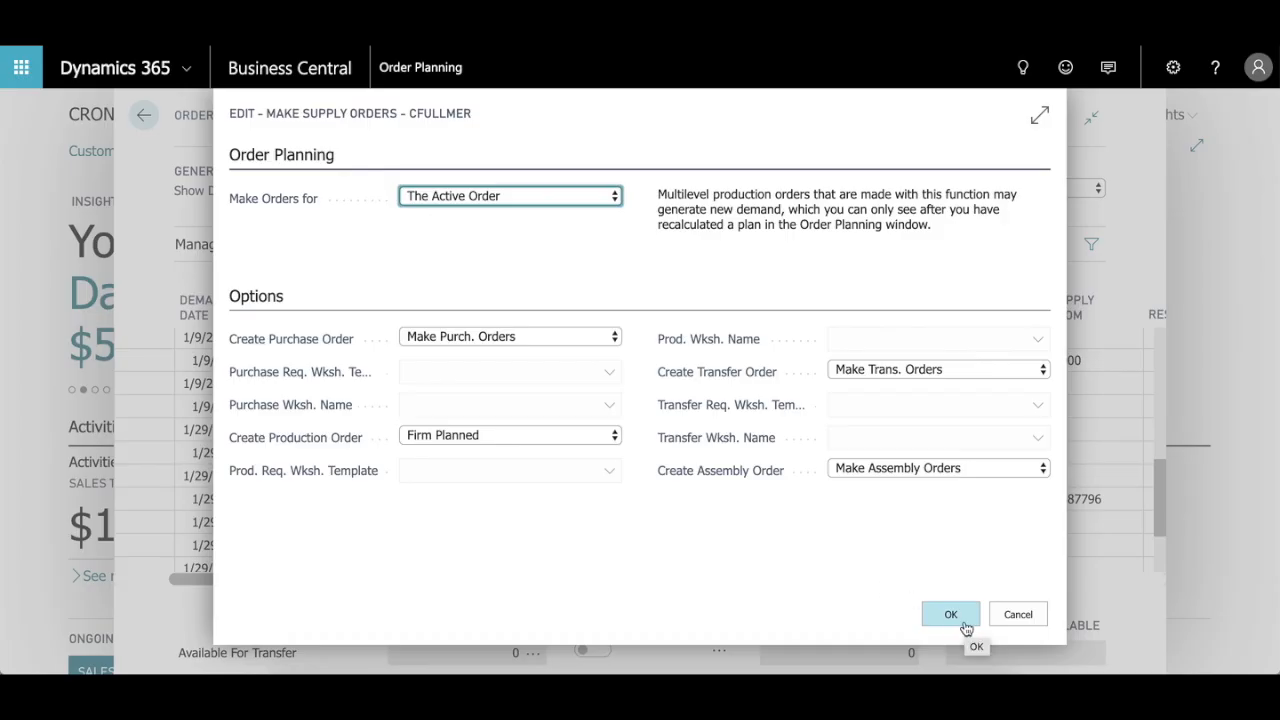
pyautogui.click(995, 620)
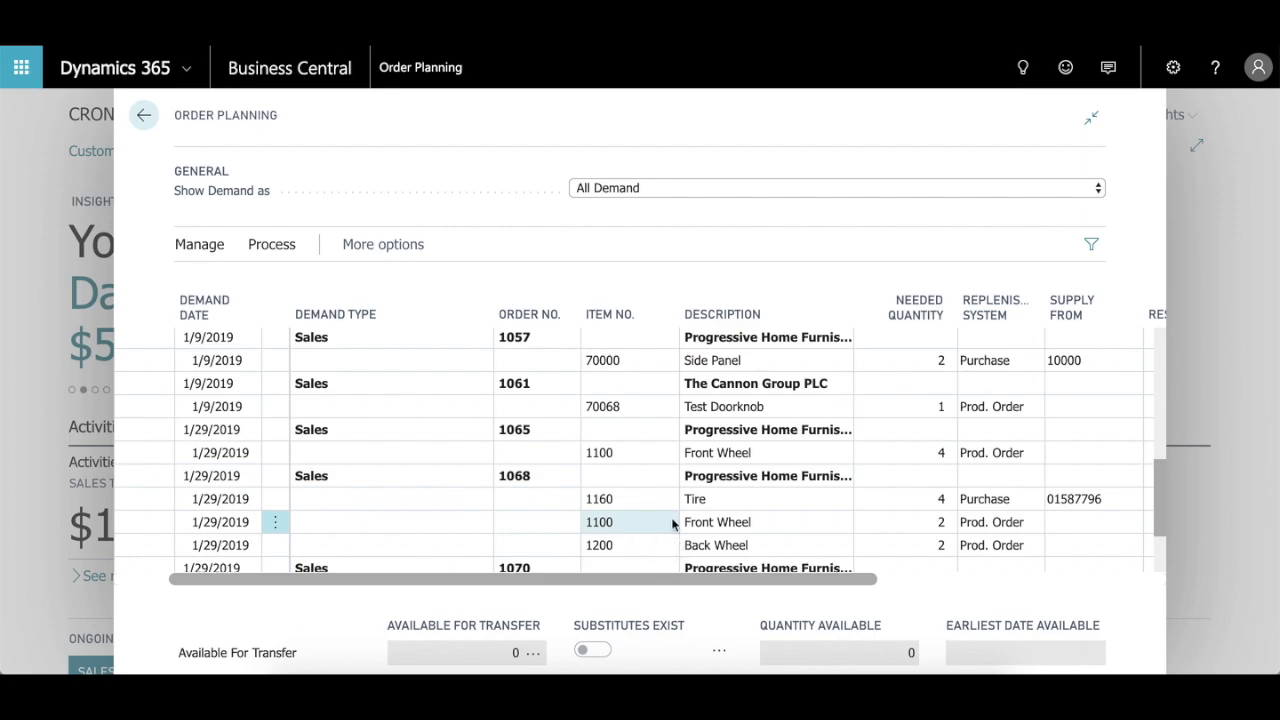
pyautogui.click(790, 452)
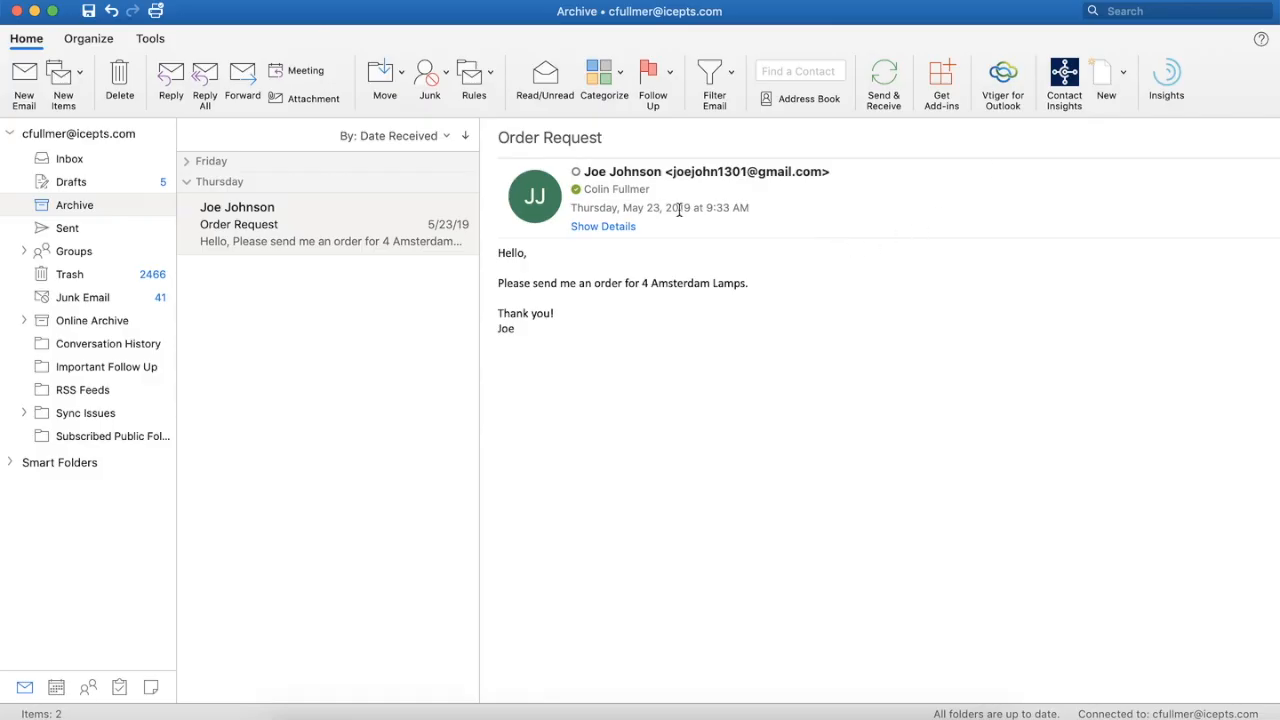
# Step: In Outlook, show Business Central contact insights for the Order Request email, widen the pane and review the customer's sales history and statistics
pyautogui.click(1066, 76)
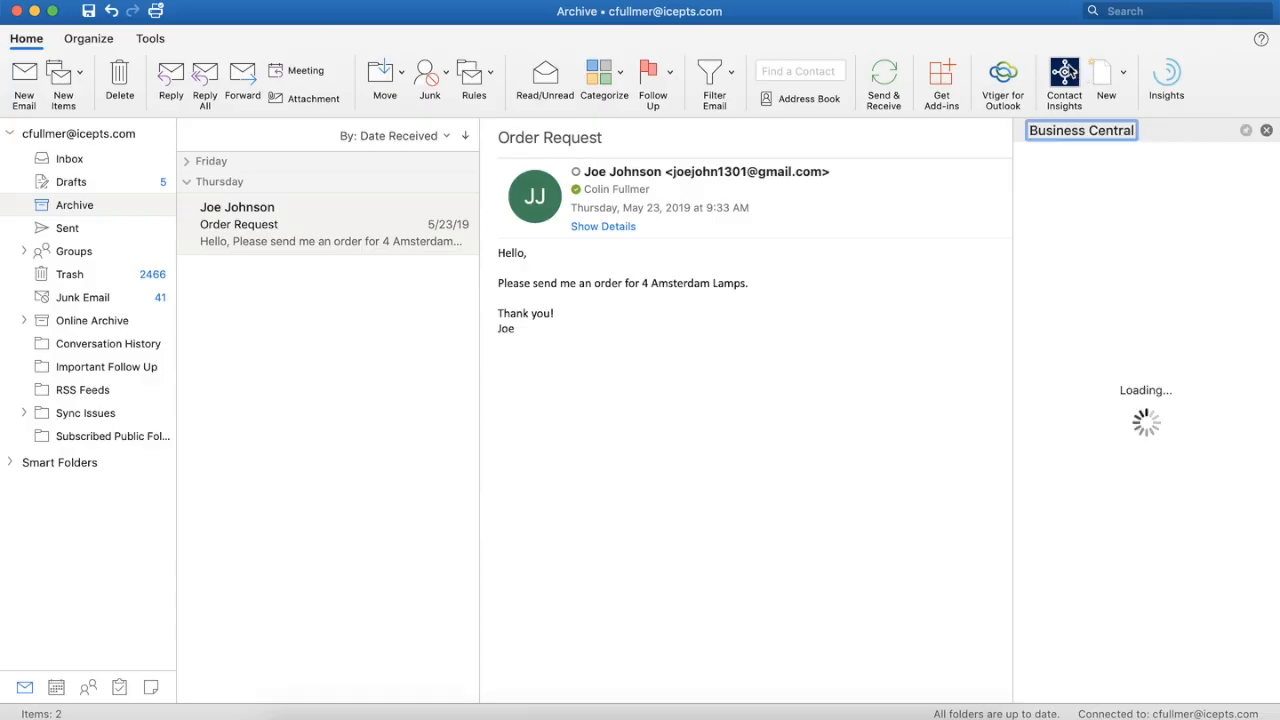
pyautogui.moveTo(1010, 331); pyautogui.dragTo(878, 340)
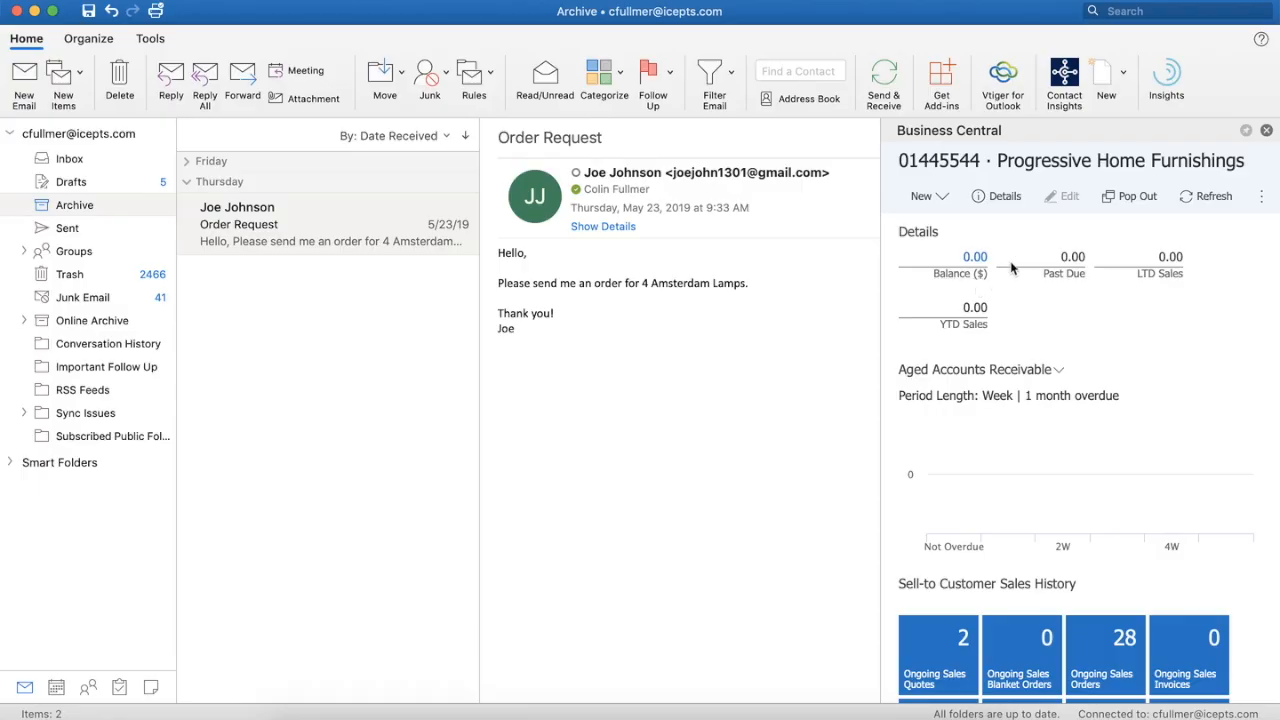
pyautogui.scroll(-5, 1010, 268)
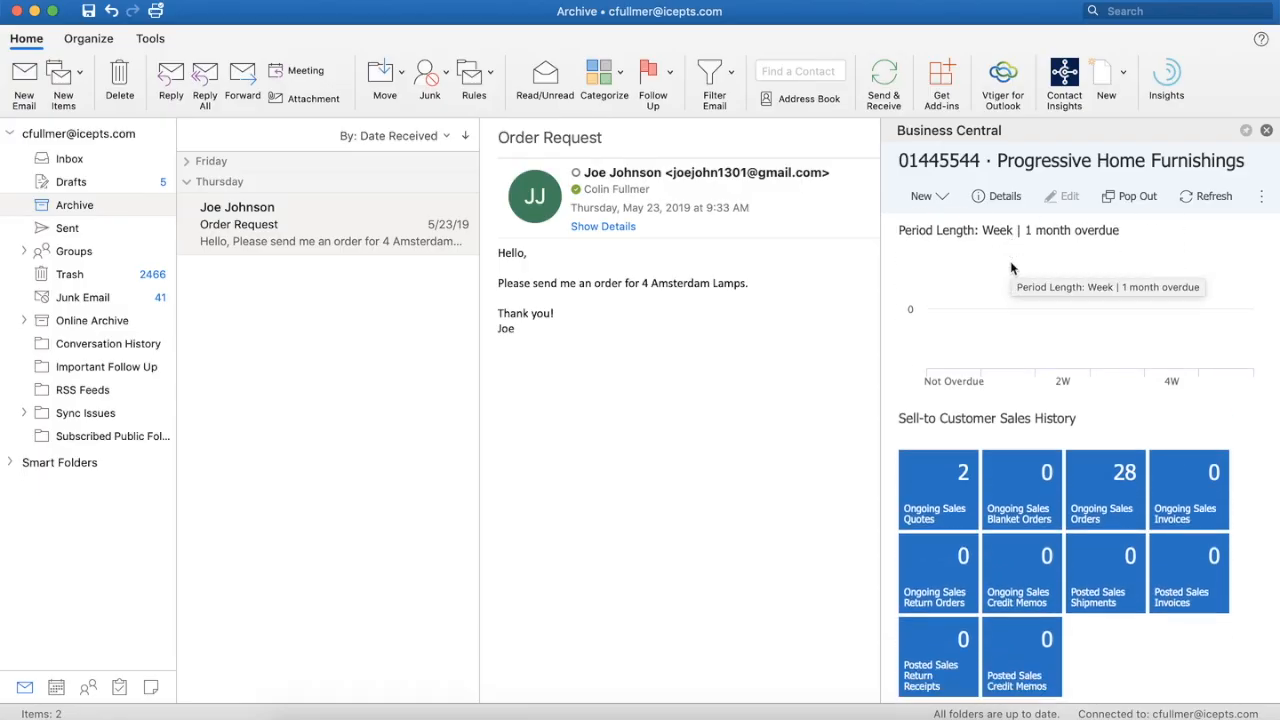
pyautogui.scroll(-6, 1010, 268)
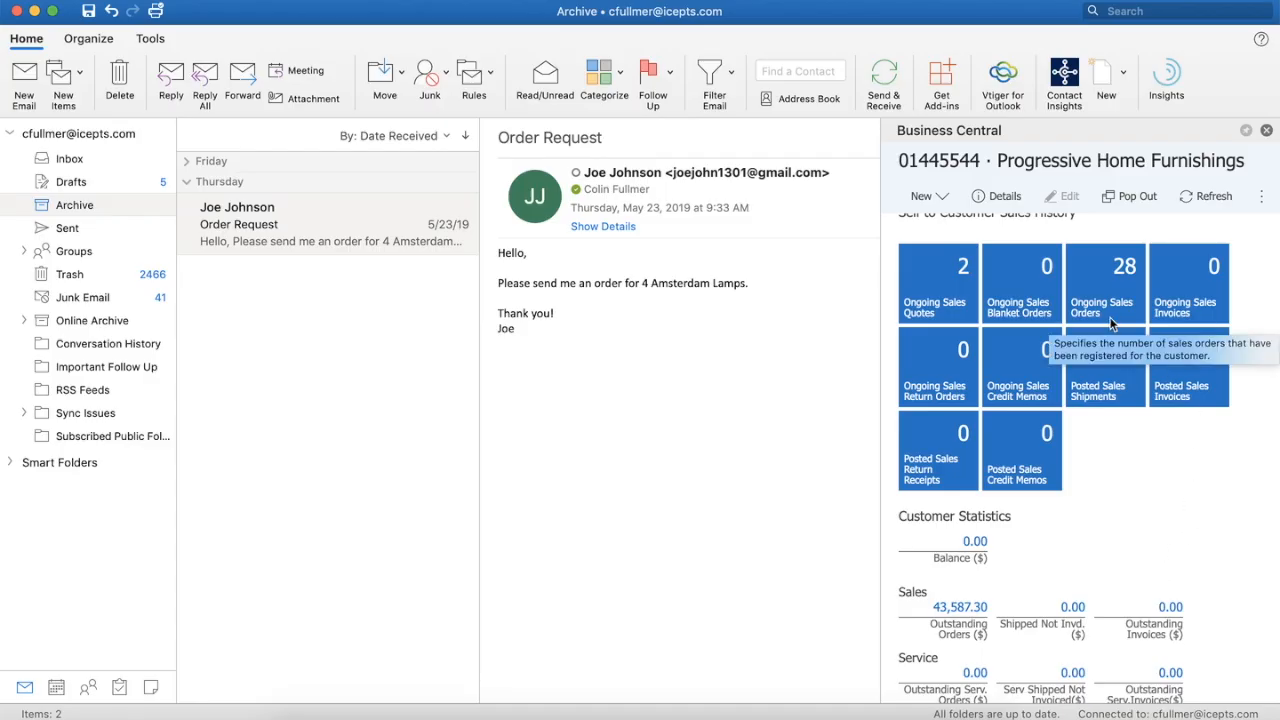
pyautogui.scroll(-4, 1110, 323)
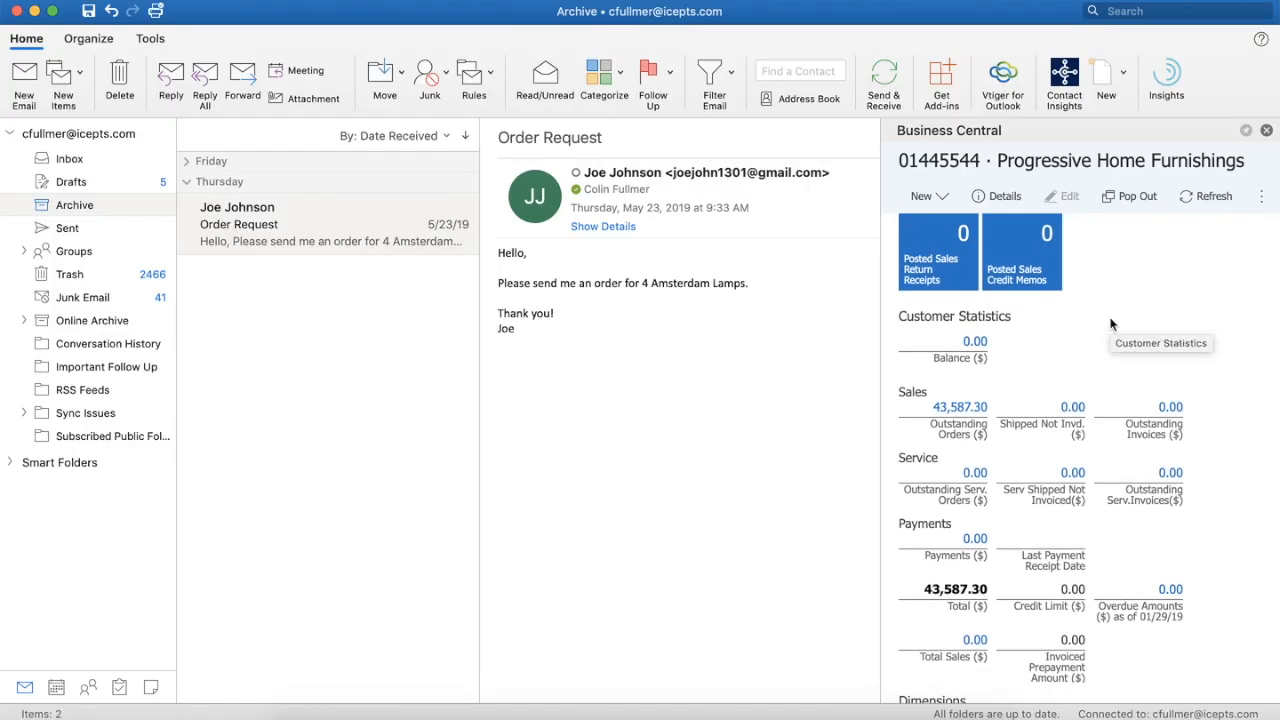
pyautogui.scroll(-2, 1110, 323)
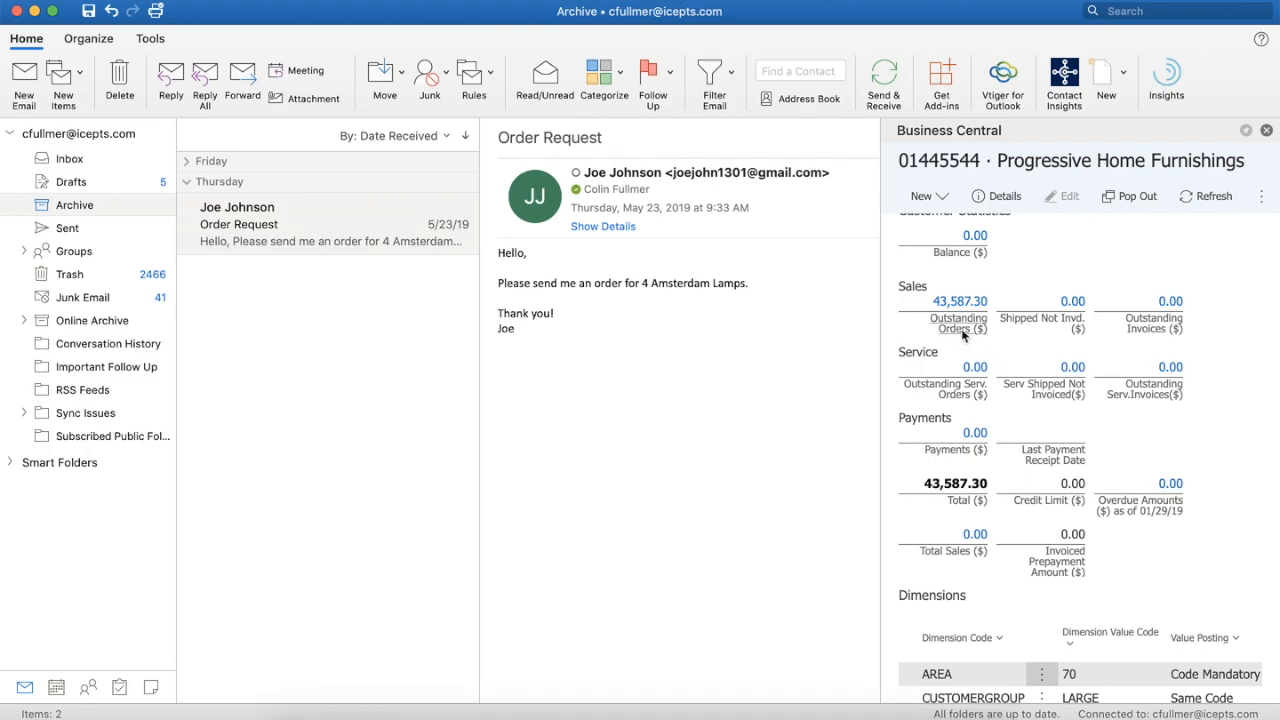
pyautogui.scroll(-1, 1050, 390)
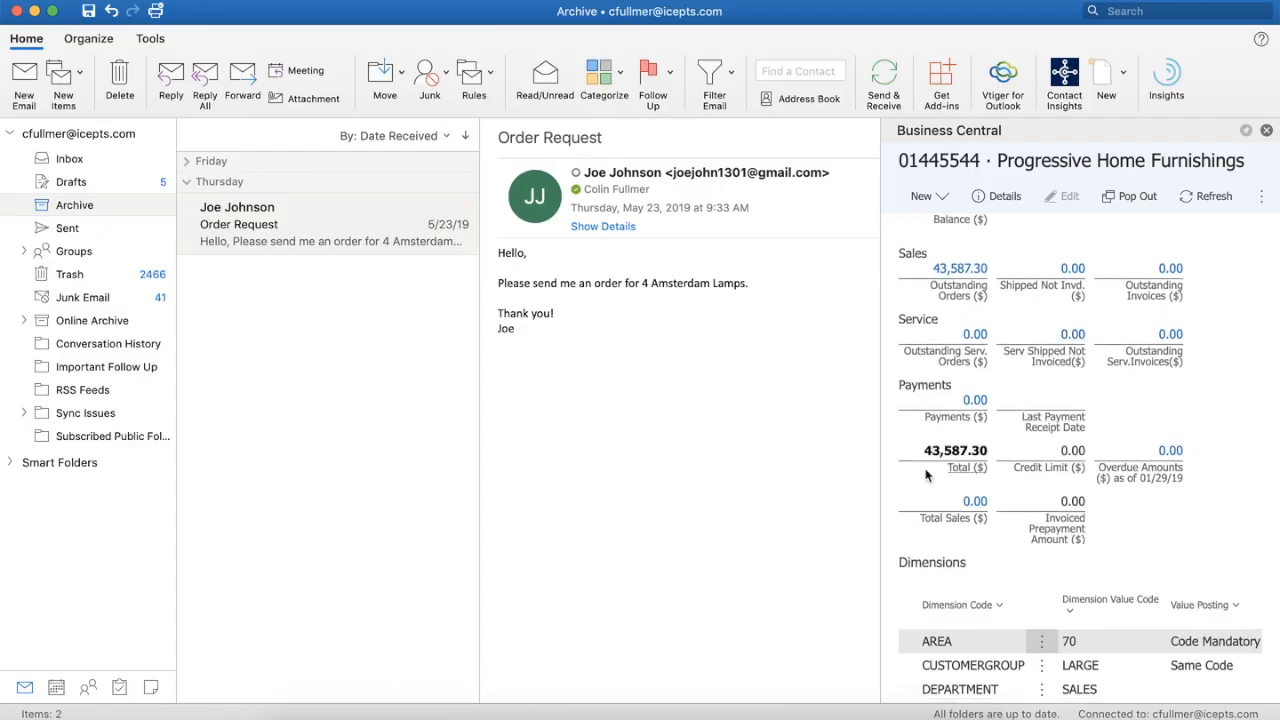
pyautogui.scroll(10, 948, 462)
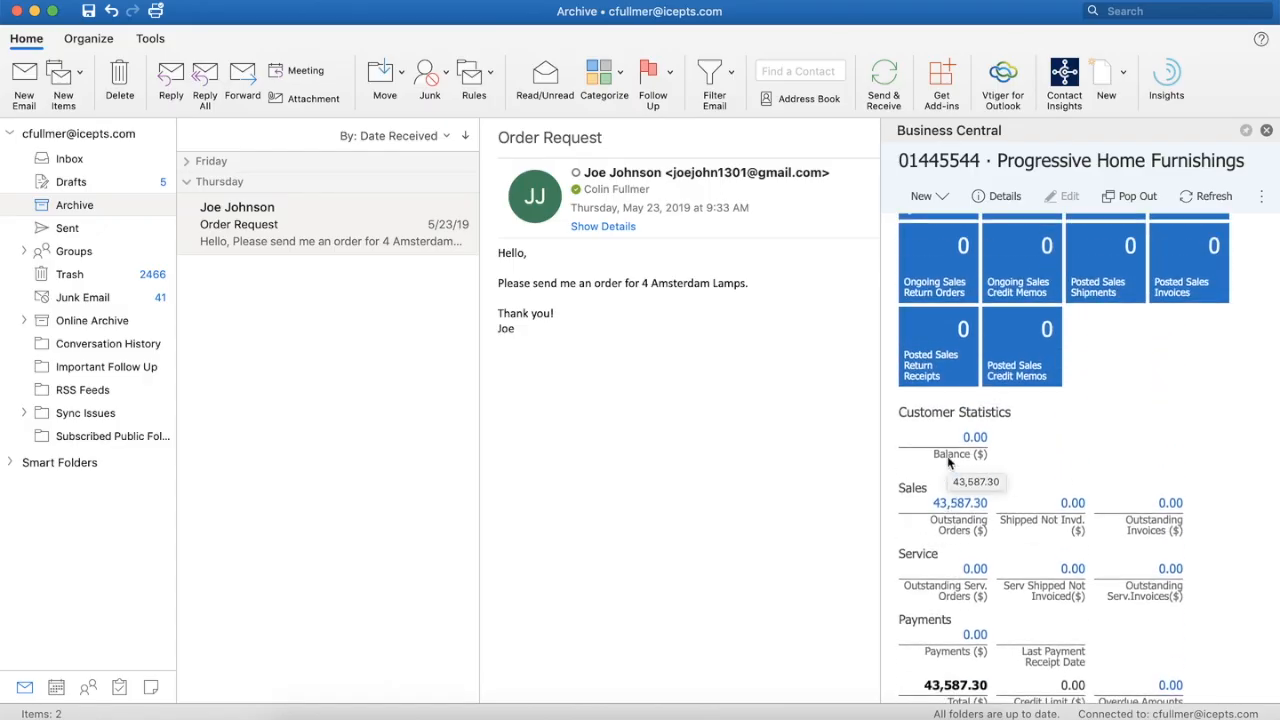
pyautogui.scroll(5, 948, 462)
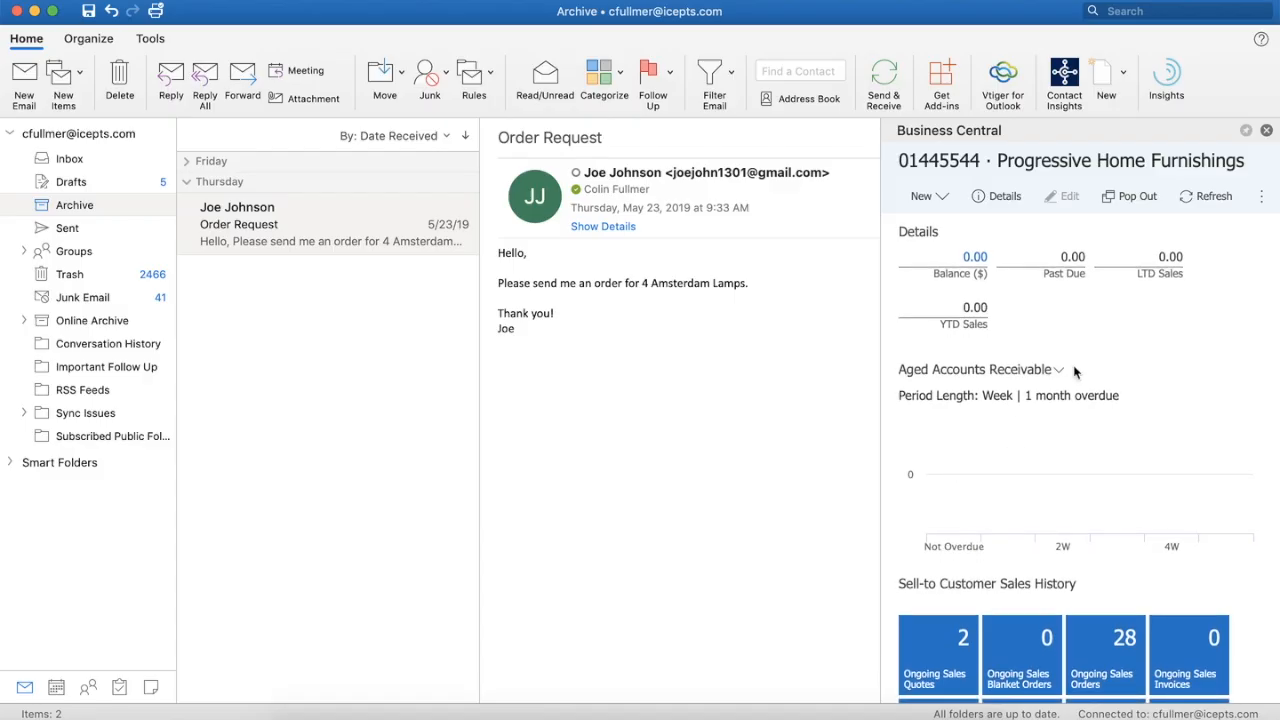
# Step: Create a sales order for Progressive Home Furnishings from the email, accepting the suggested line for 4 of item 1928-S, AMSTERDAM Lamp
pyautogui.click(944, 199)
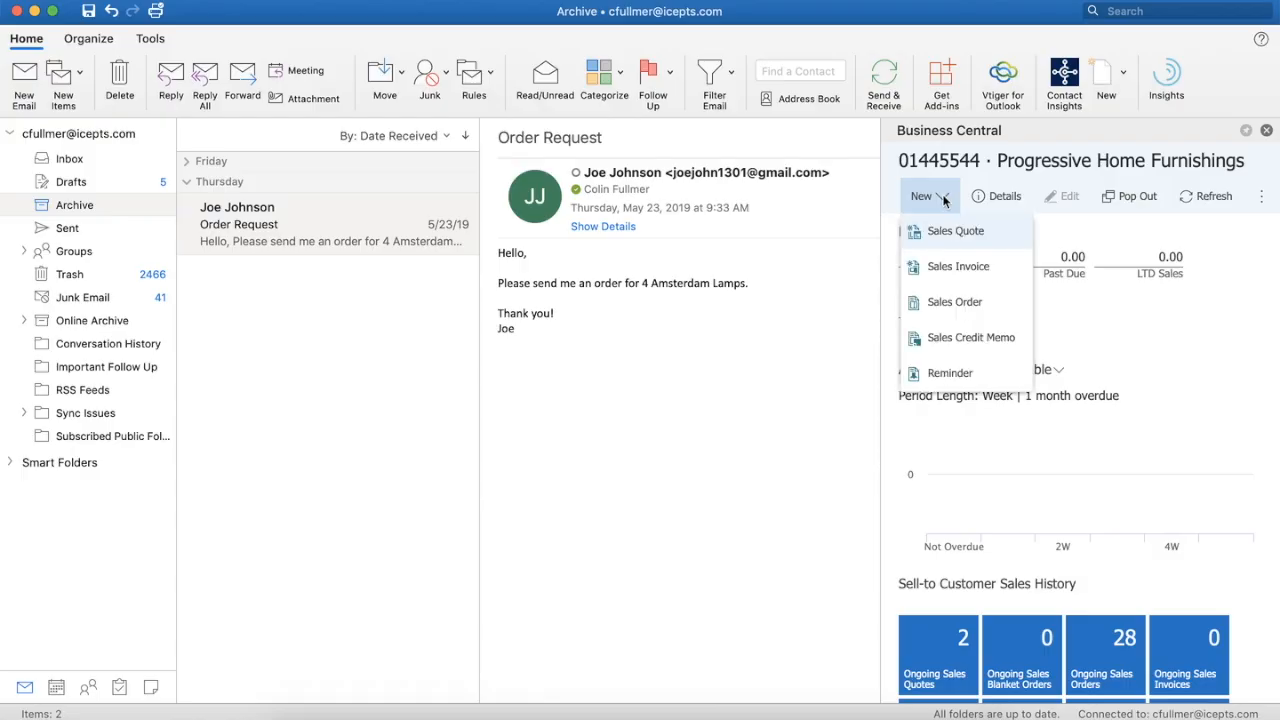
pyautogui.click(969, 305)
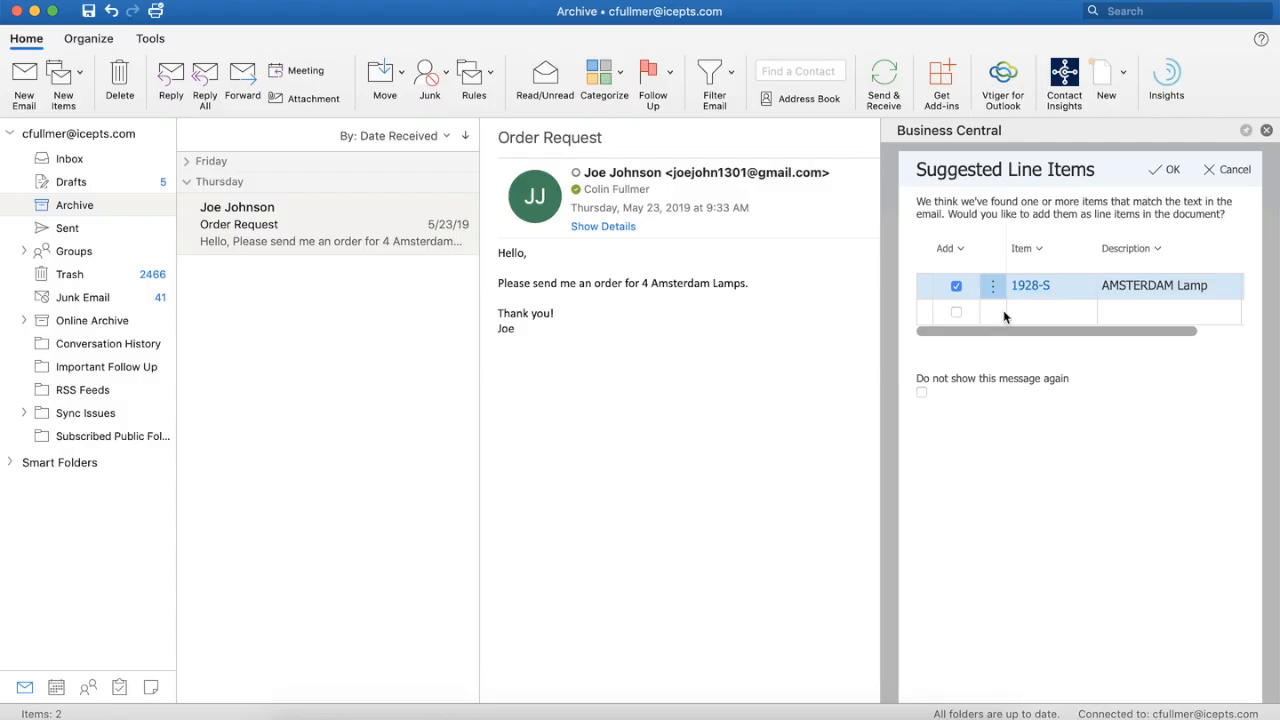
pyautogui.moveTo(1052, 331); pyautogui.dragTo(1153, 335)
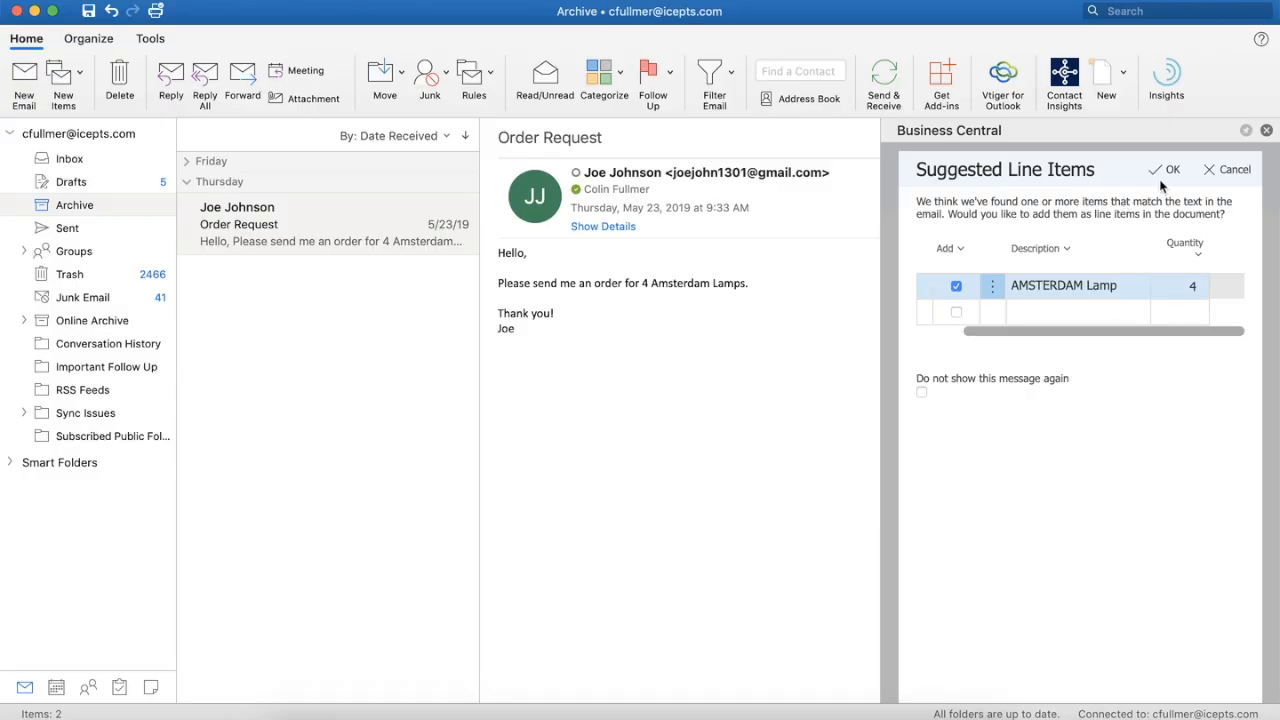
pyautogui.moveTo(1058, 336); pyautogui.dragTo(1008, 338)
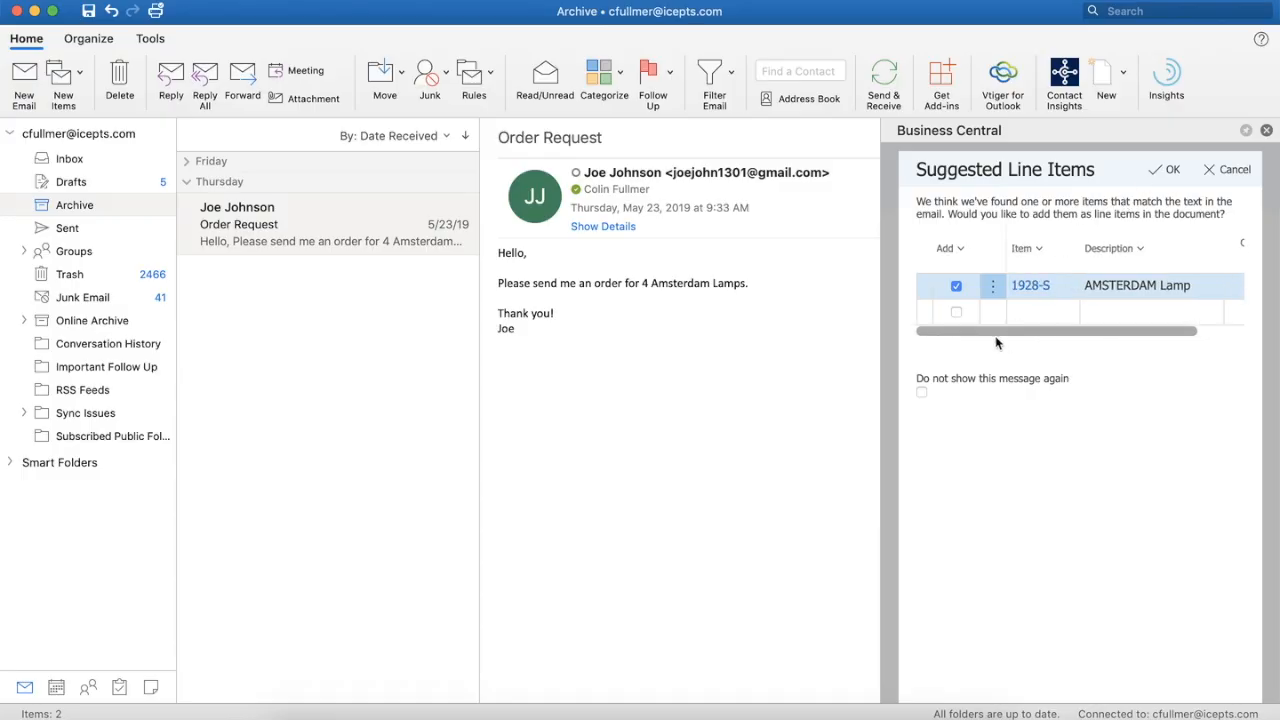
pyautogui.click(1162, 170)
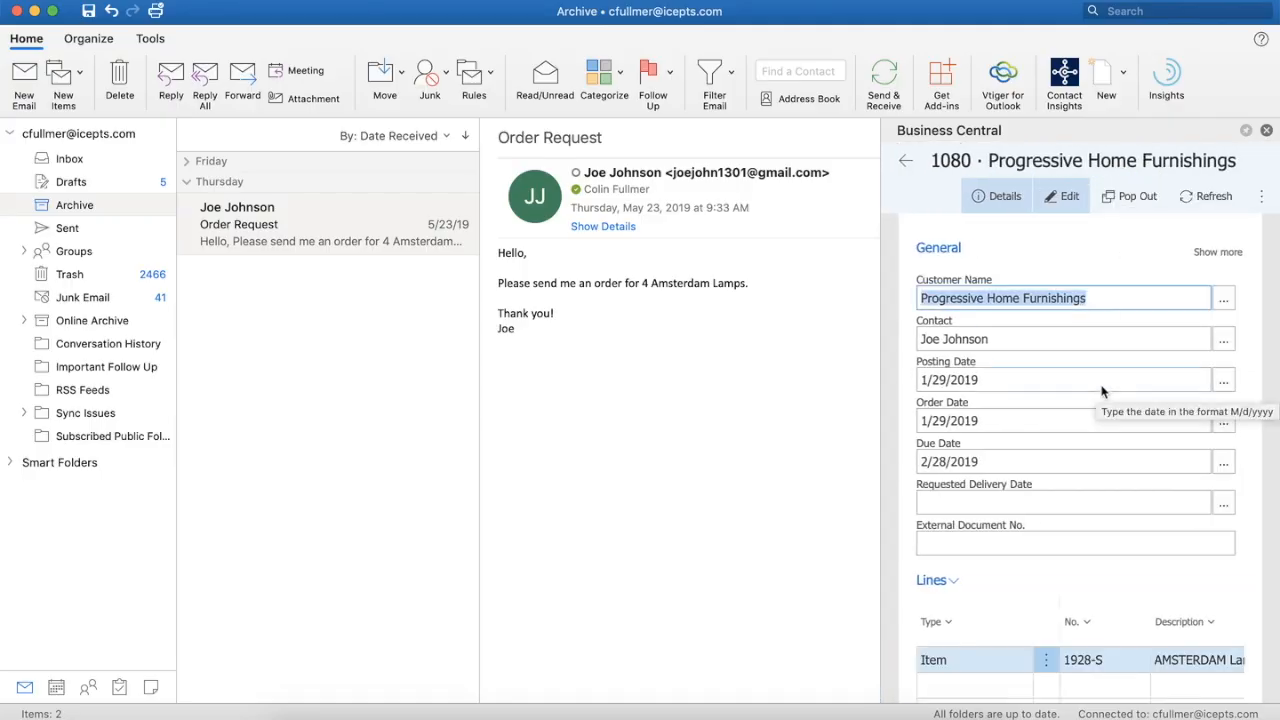
# Step: Review the new sales order's dates, item line and totals
pyautogui.scroll(-2, 1103, 391)
pyautogui.scroll(-3, 1103, 391)
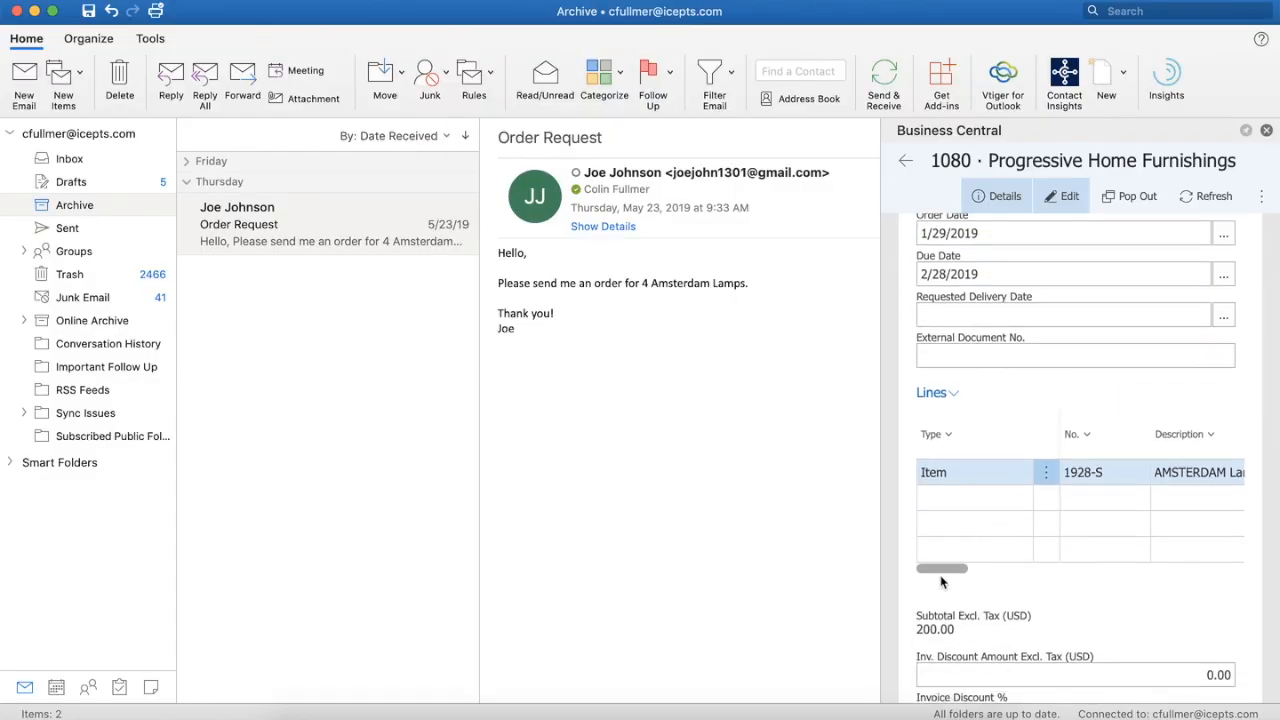
pyautogui.moveTo(947, 568)
pyautogui.mouseDown()
pyautogui.moveTo(1000, 570)
pyautogui.moveTo(951, 565)
pyautogui.mouseUp()
pyautogui.scroll(-5, 1113, 521)
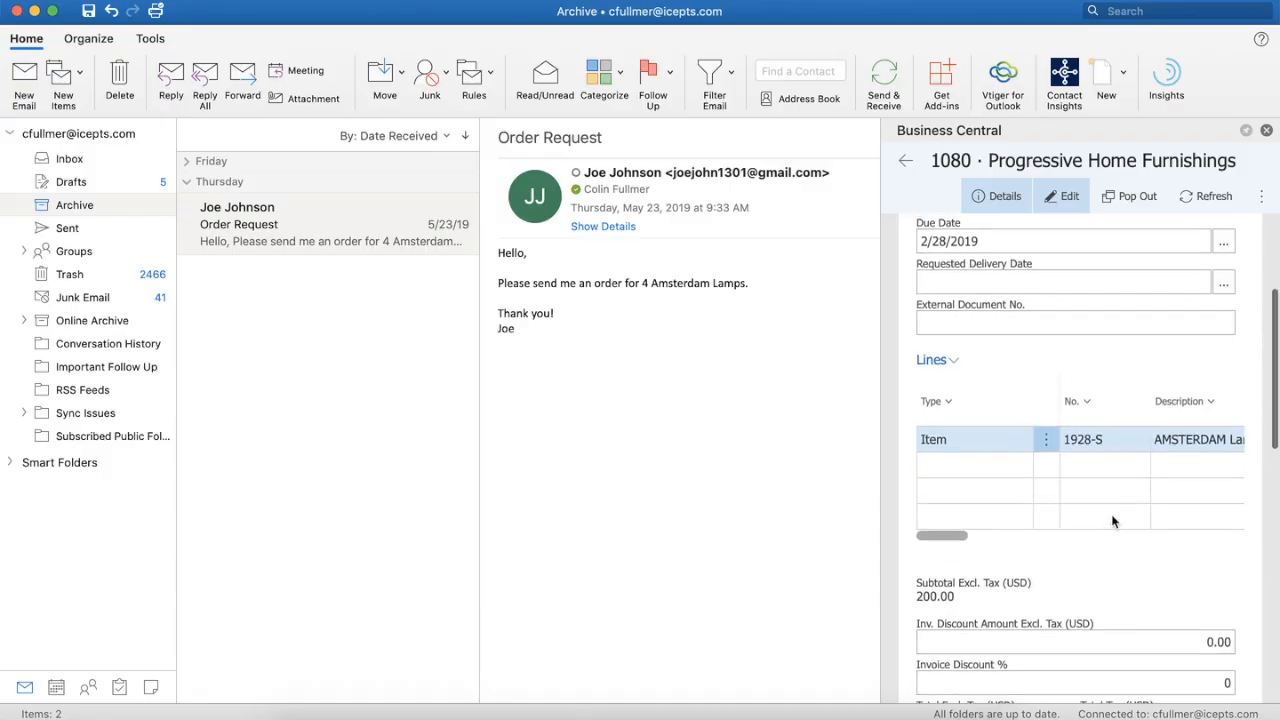
# Step: Check the new Progressive Home Furnishings sales order's totals, invoice details and remaining sections, and run Email Confirmation for the order
pyautogui.scroll(-5, 1113, 521)
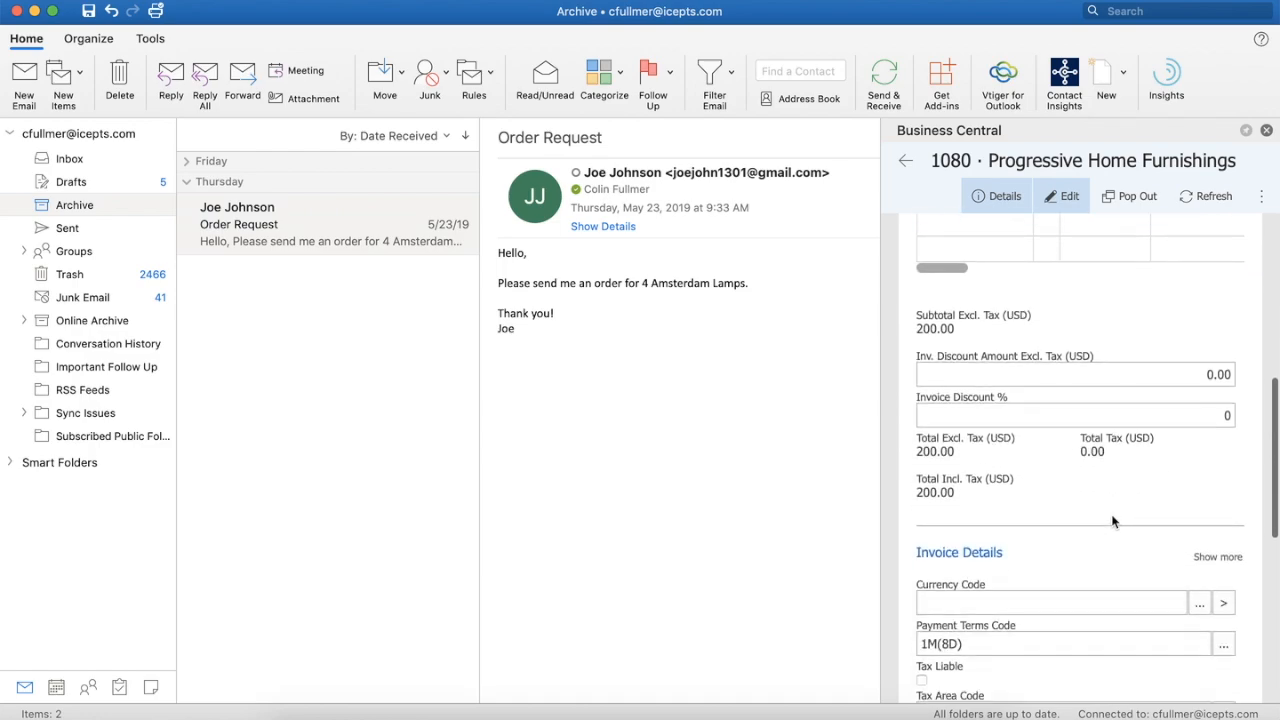
pyautogui.scroll(-3, 1113, 521)
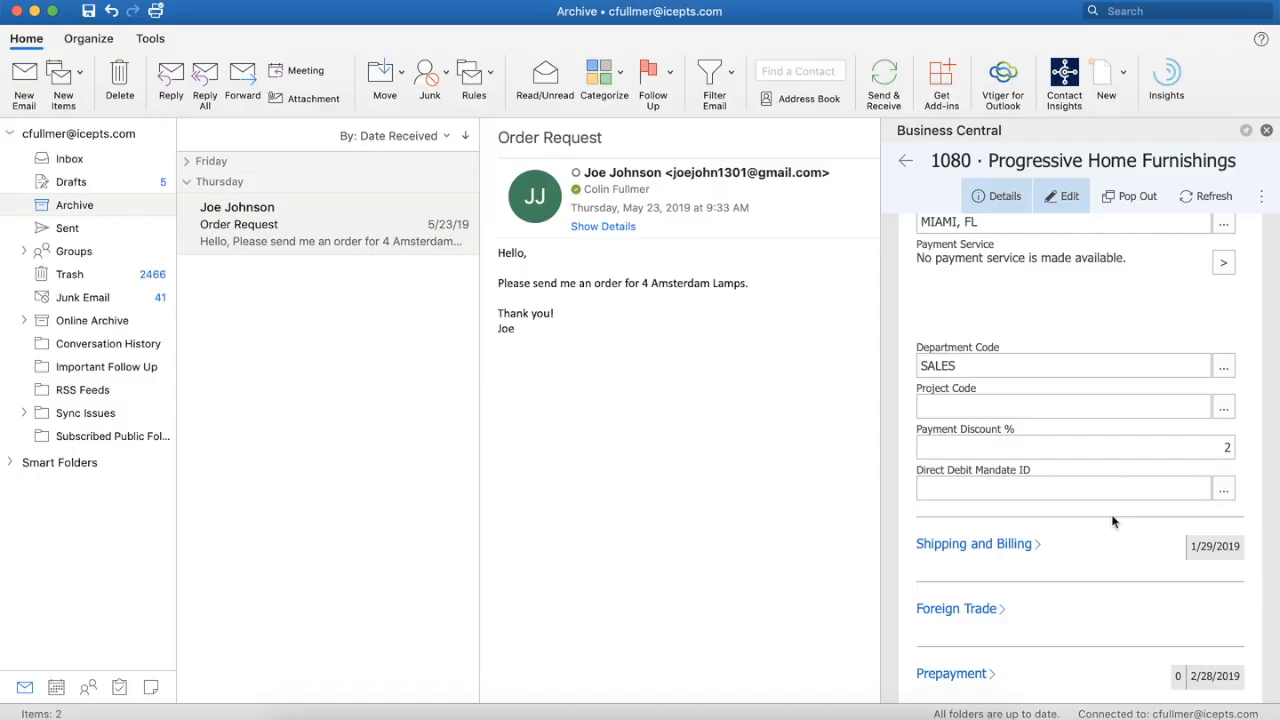
pyautogui.scroll(8, 1113, 515)
pyautogui.scroll(7, 1113, 505)
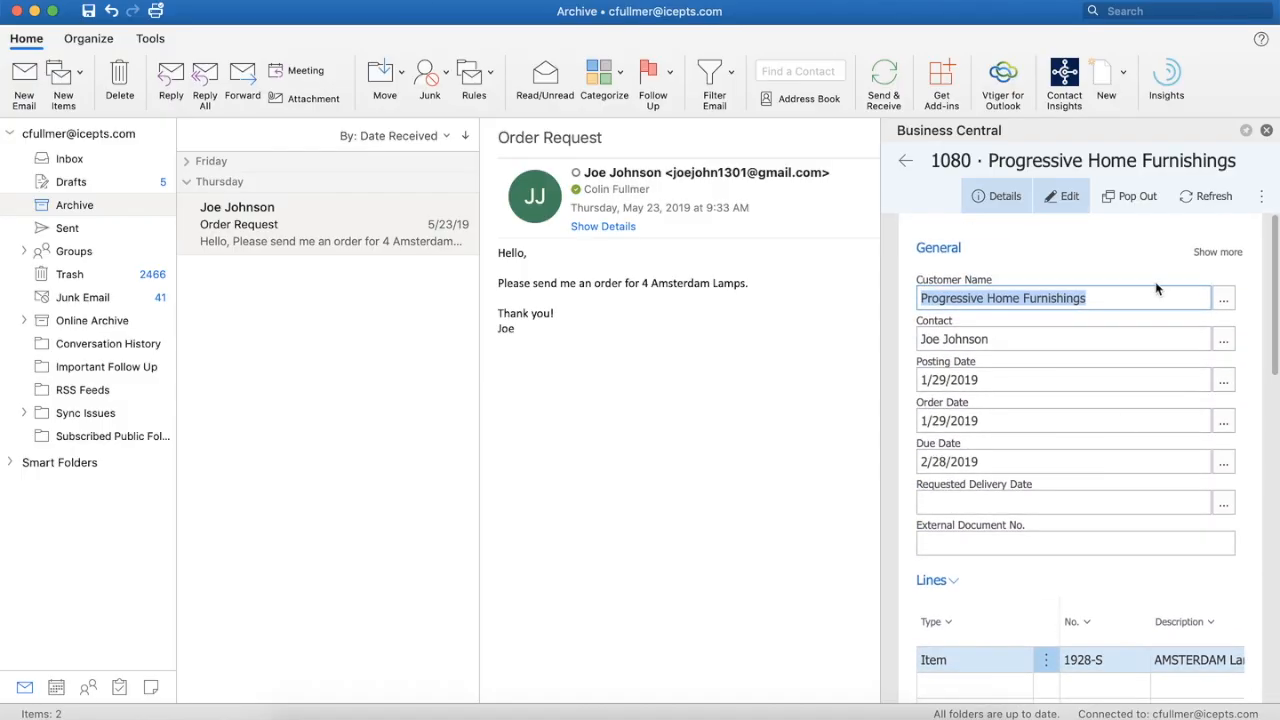
pyautogui.click(1261, 198)
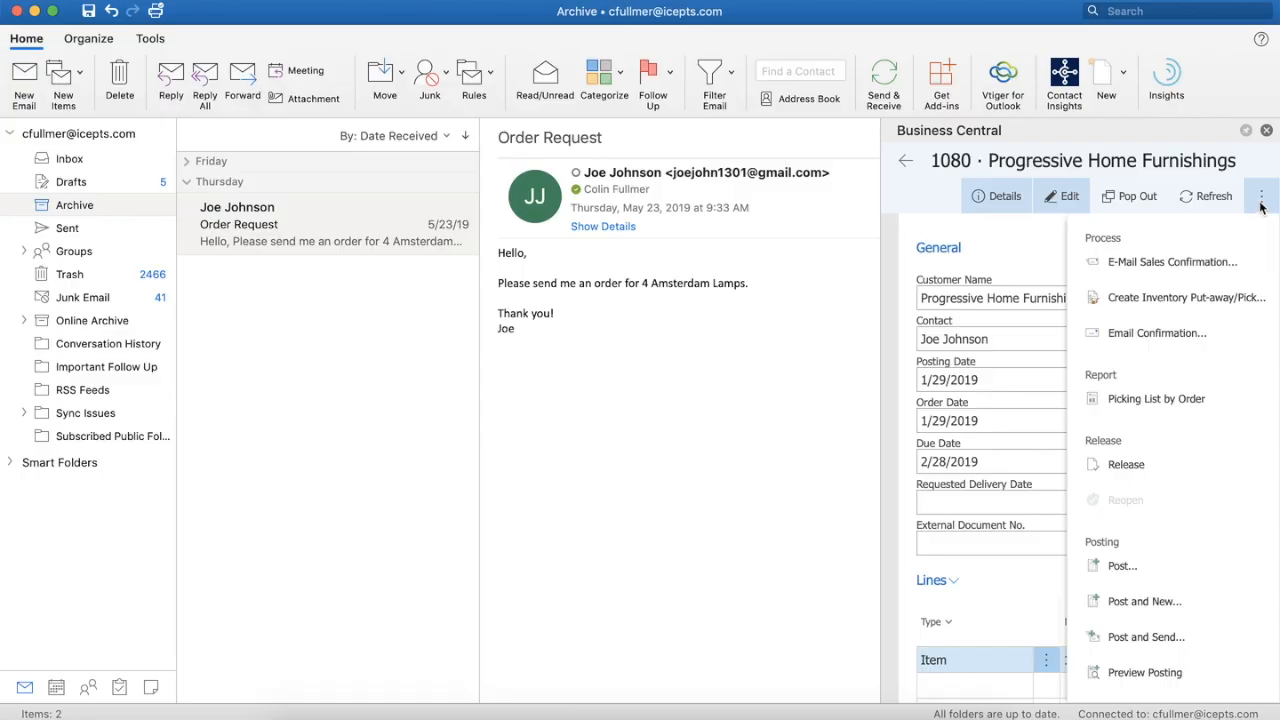
pyautogui.click(1157, 334)
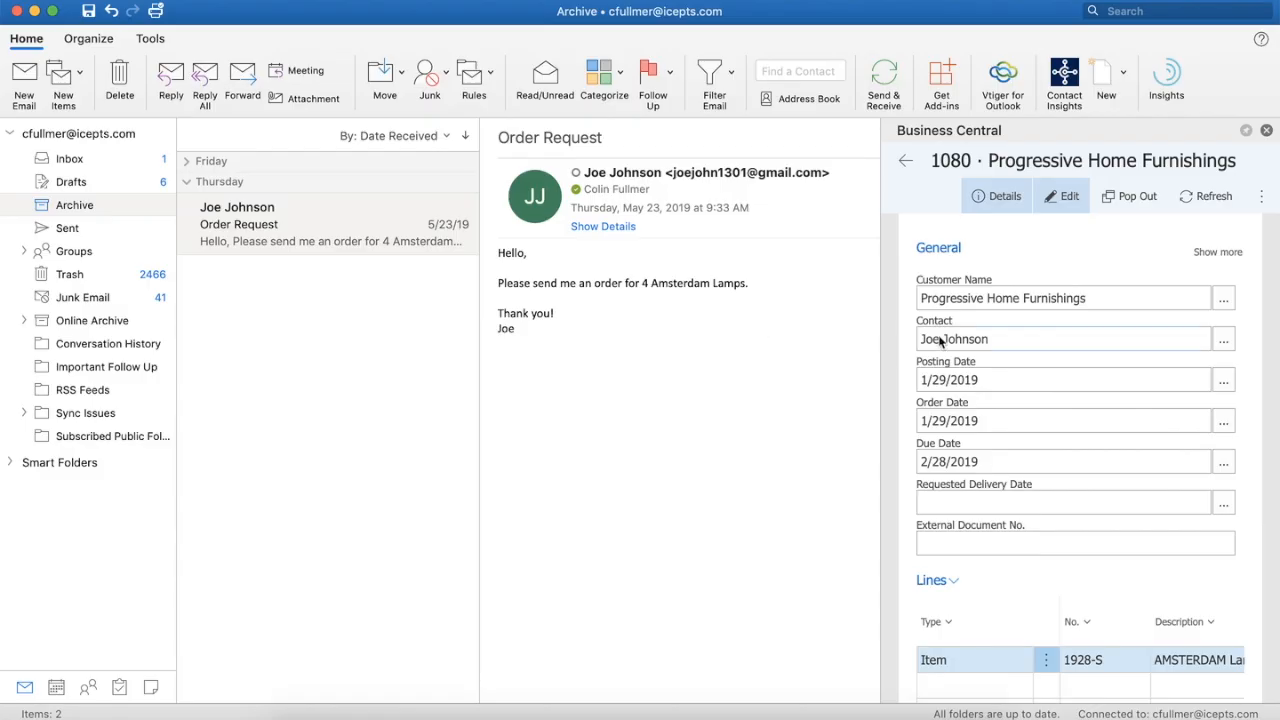
# Step: Review the Progressive Home Furnishings sales order's general fields, item line and totals in the Outlook add-in pane
pyautogui.scroll(-2, 1115, 293)
pyautogui.scroll(-3, 1115, 290)
pyautogui.scroll(5, 1115, 290)
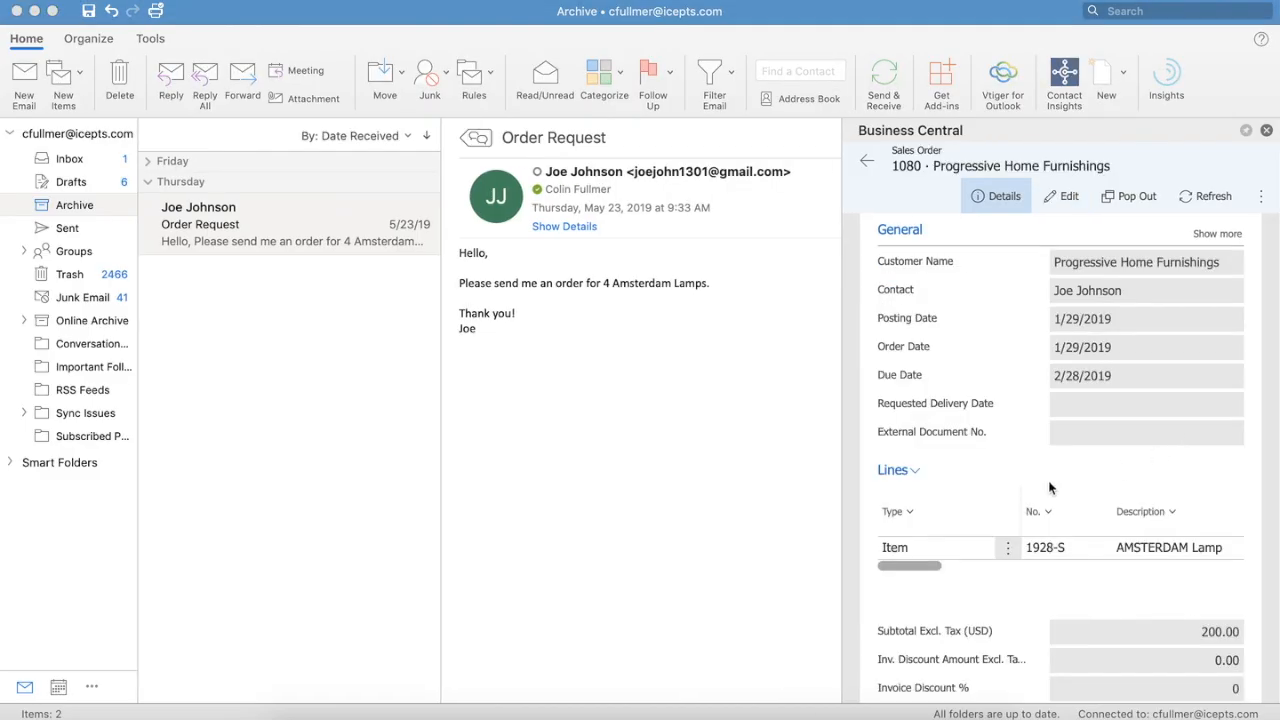
pyautogui.scroll(-8, 1088, 396)
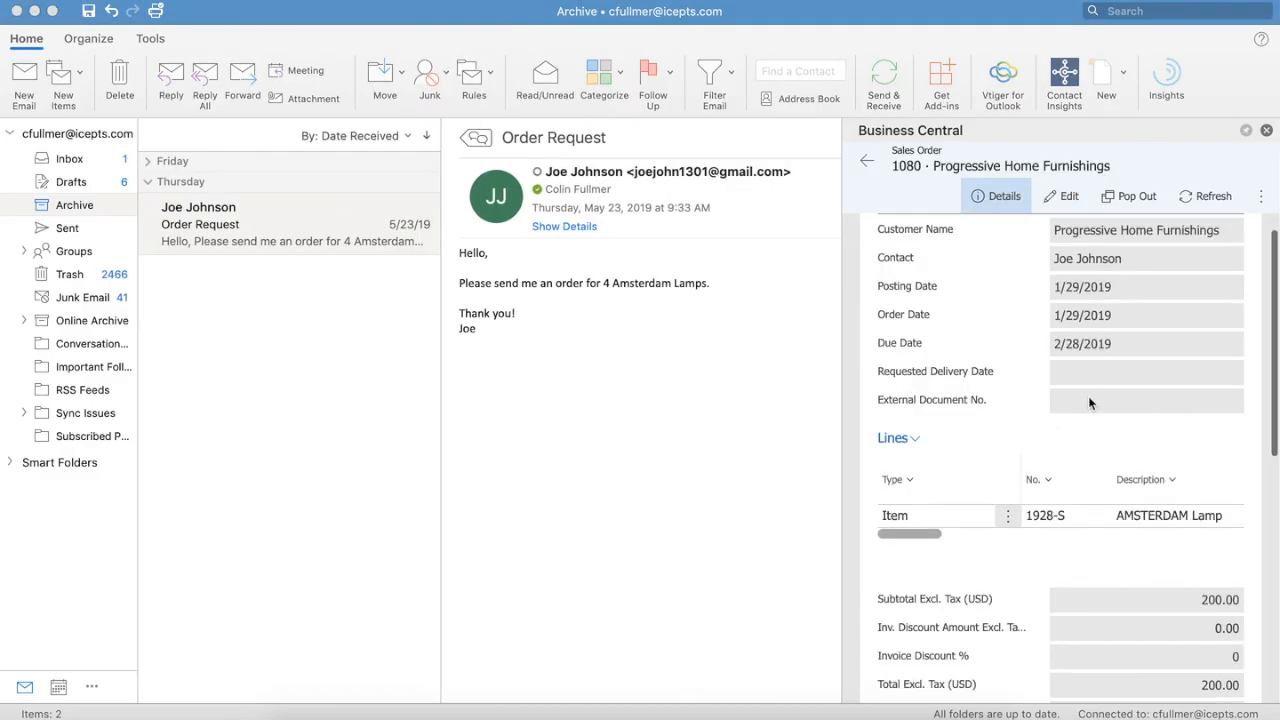
pyautogui.scroll(-2, 1090, 402)
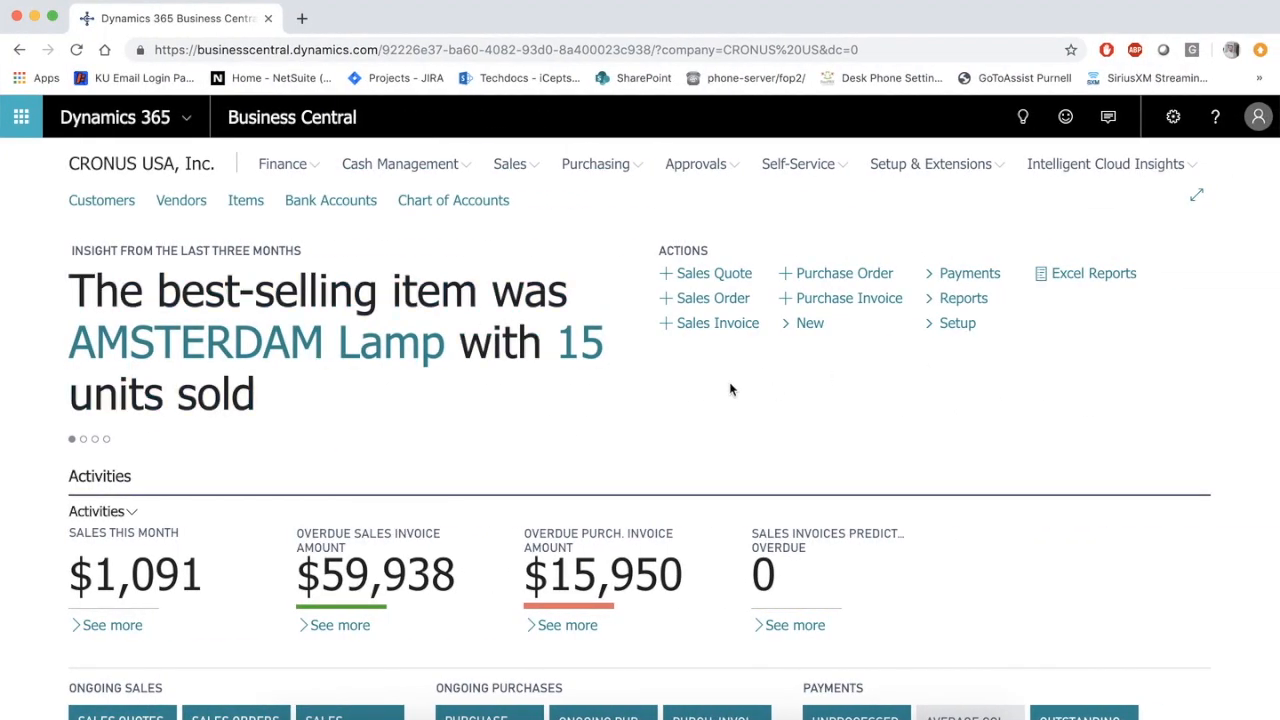
# Step: Switch to Business Central in the browser and open the newly created Progressive Home Furnishings order from the Sales Orders list
pyautogui.scroll(-3, 770, 390)
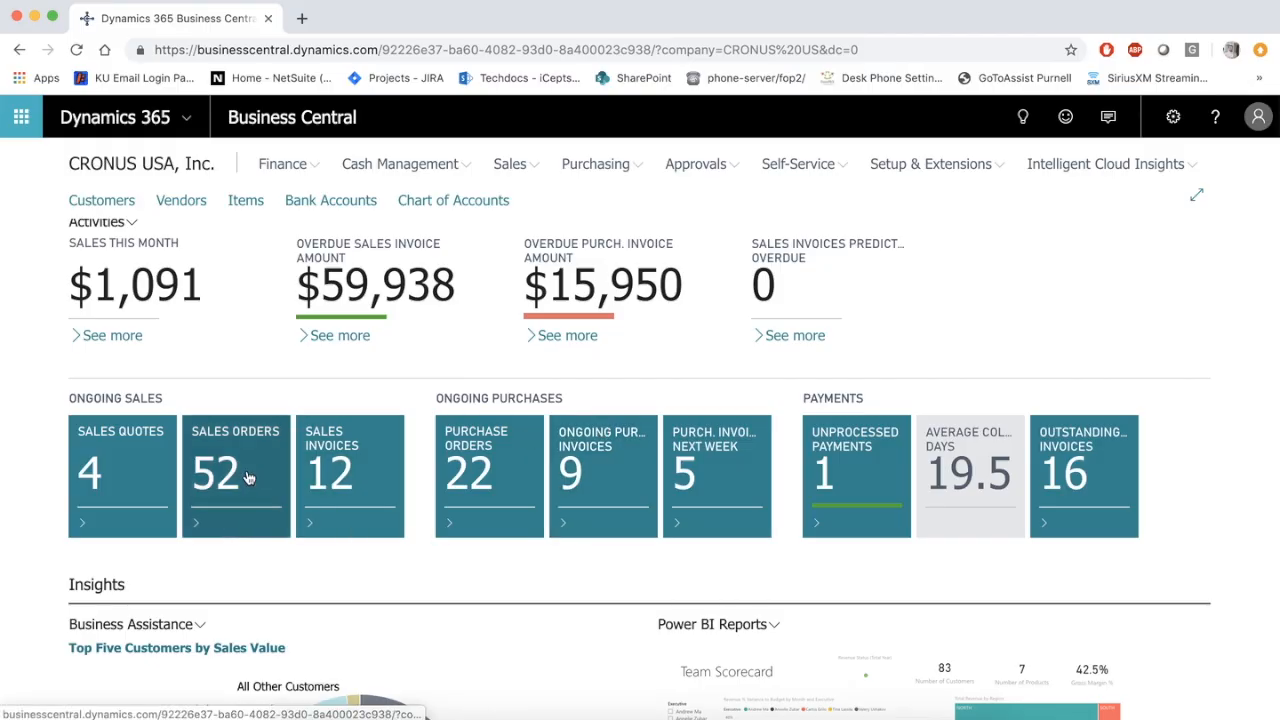
pyautogui.click(249, 478)
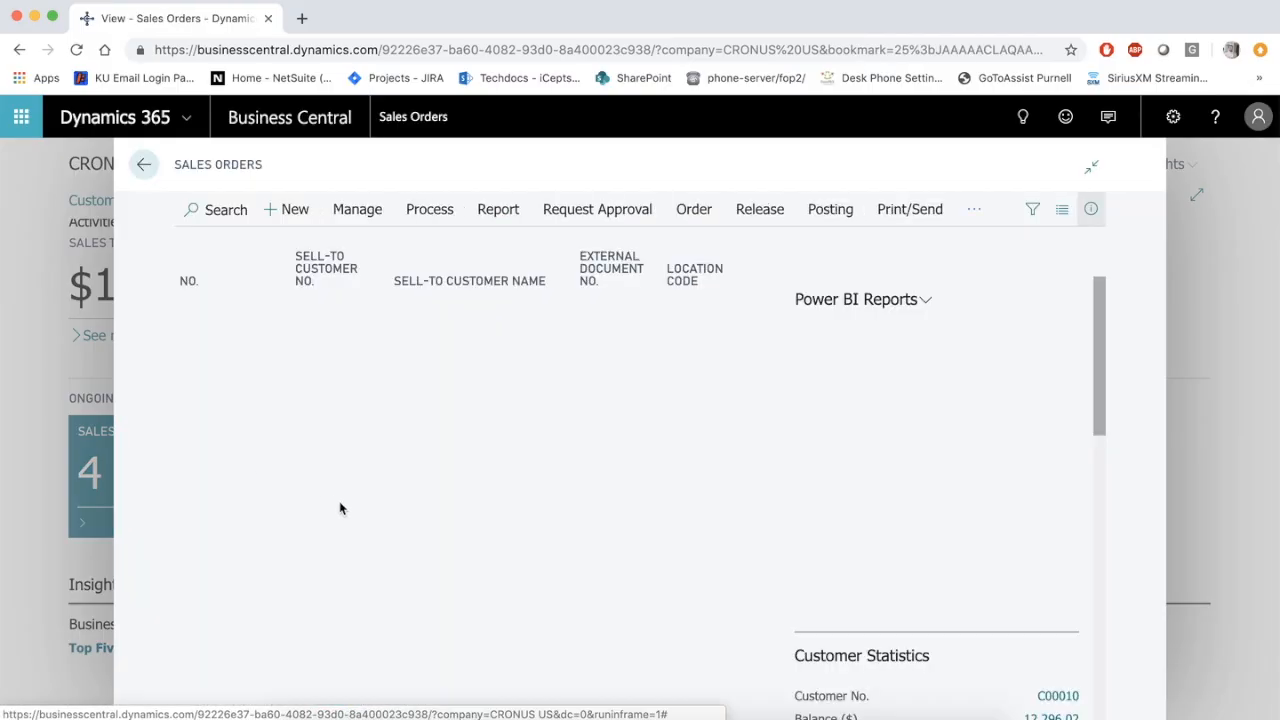
pyautogui.scroll(-10, 339, 509)
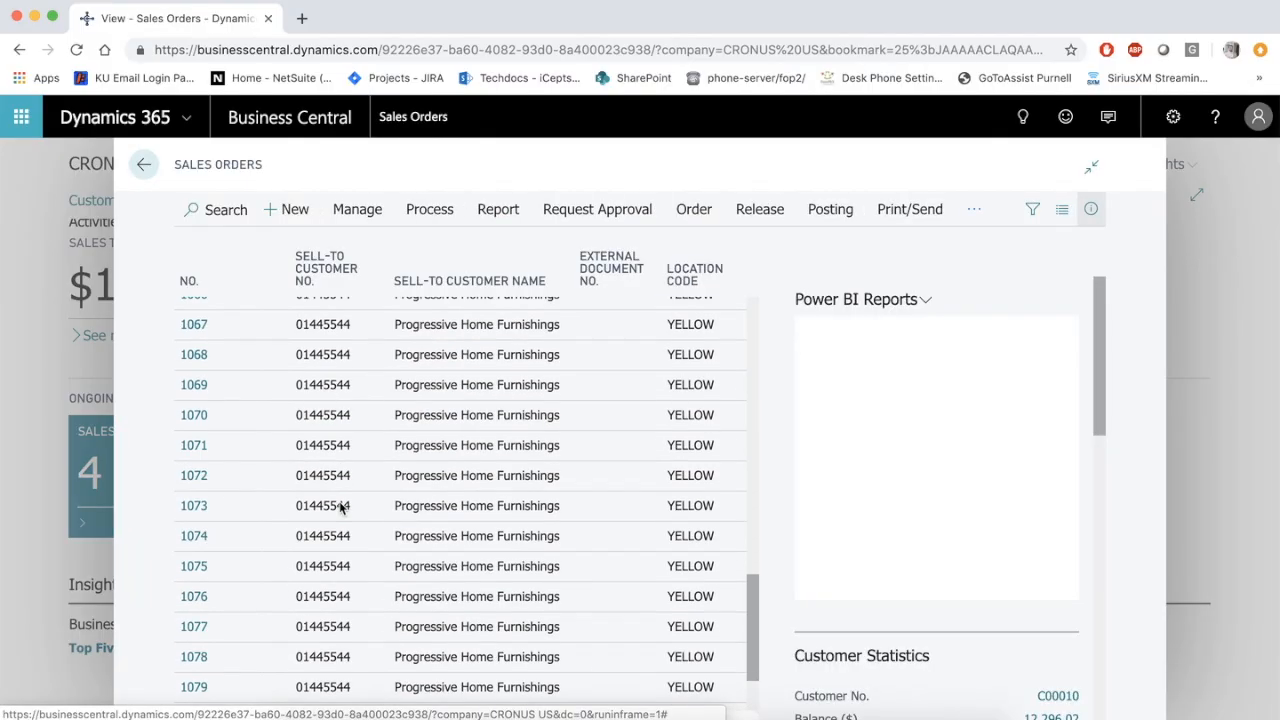
pyautogui.click(195, 639)
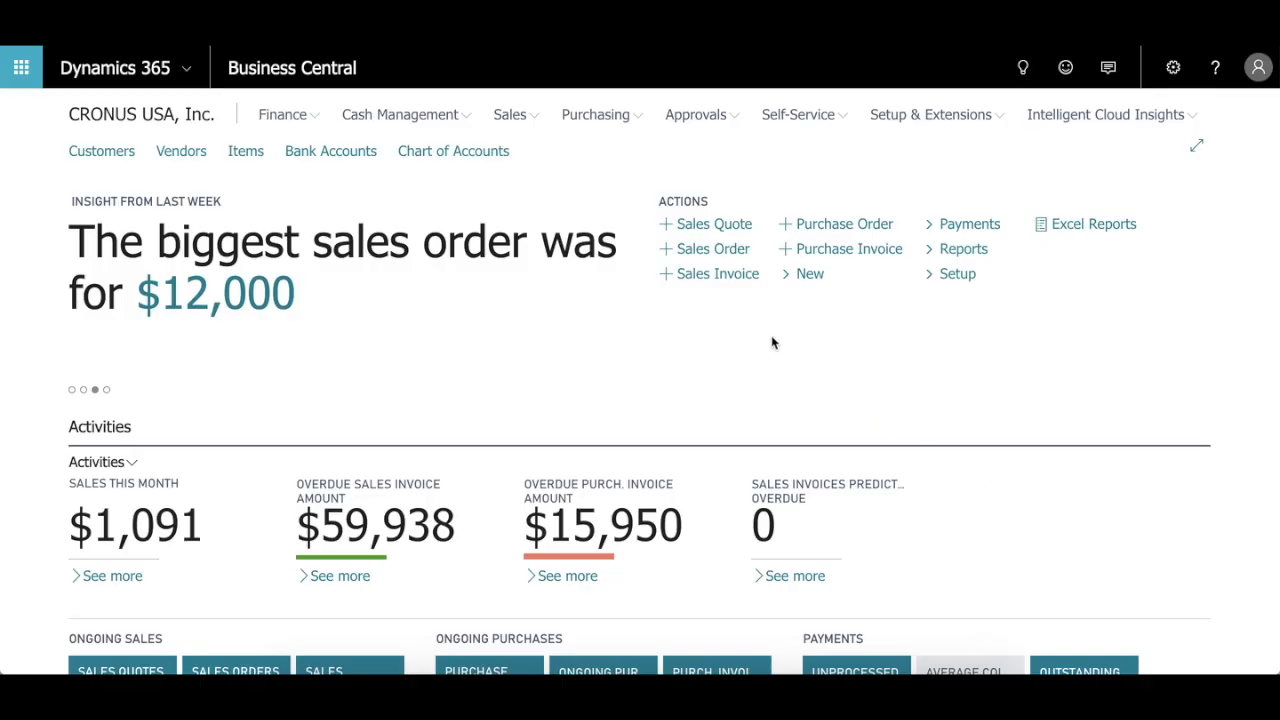
# Step: Open a blank new sales order from the home page to view its header and line fields
pyautogui.click(703, 260)
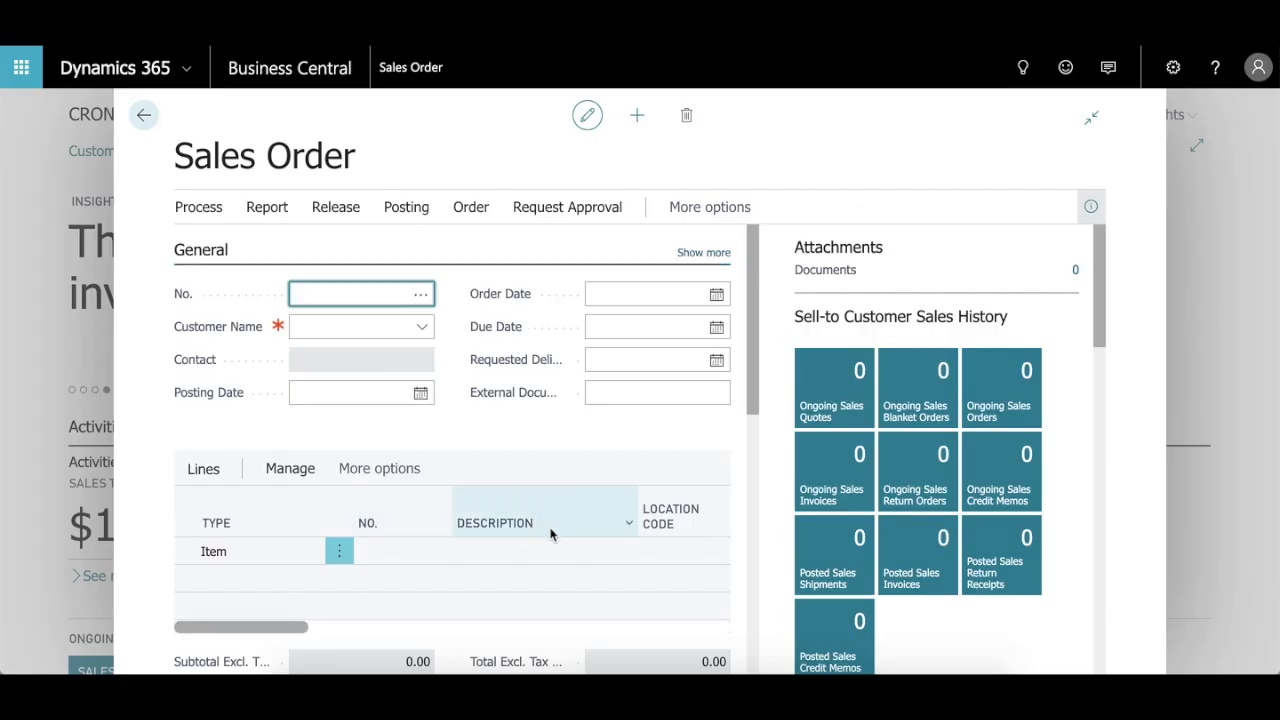
pyautogui.moveTo(549, 534)
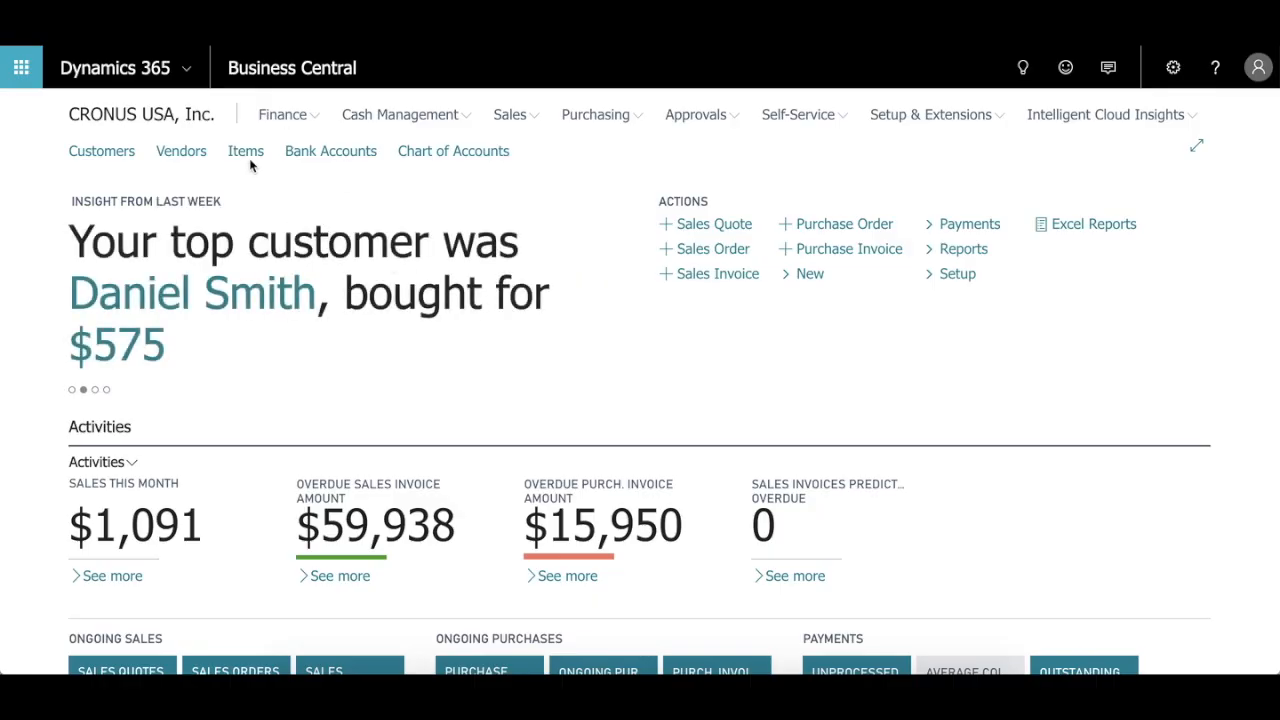
# Step: Open the Items page and browse the item tiles down to the furniture and lamp items
pyautogui.click(246, 152)
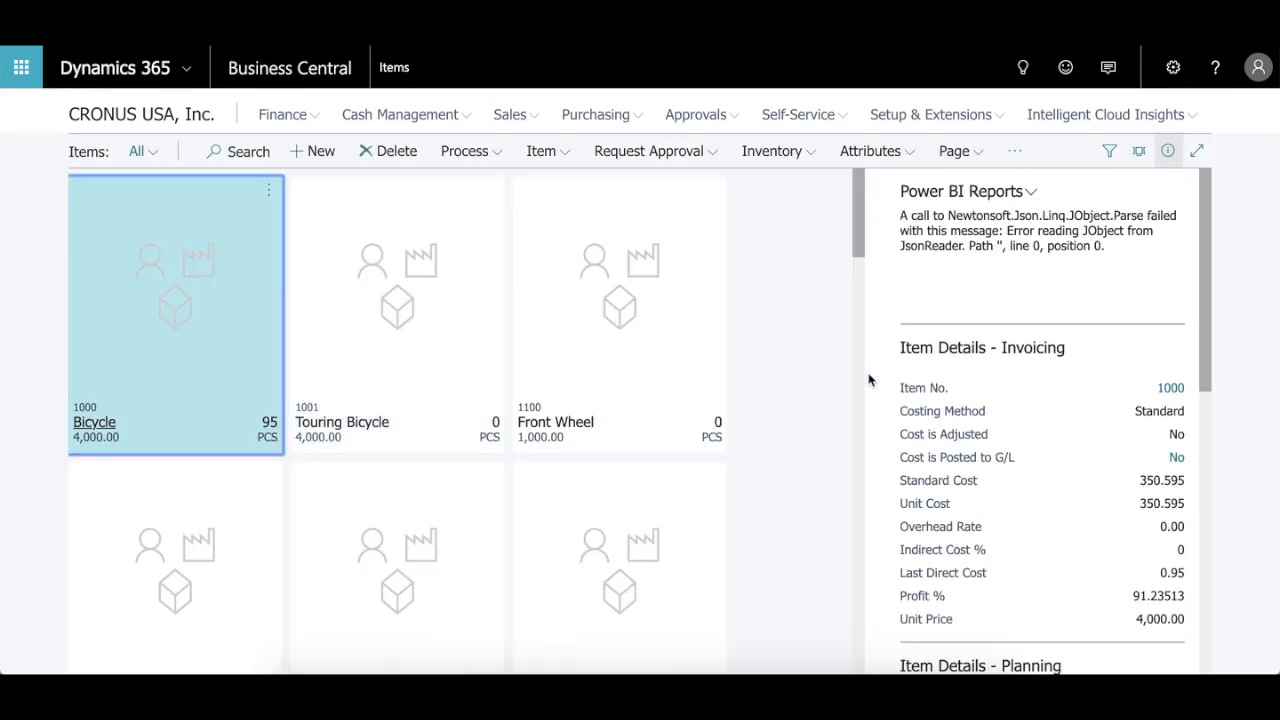
pyautogui.scroll(-4, 869, 379)
pyautogui.scroll(-9, 778, 376)
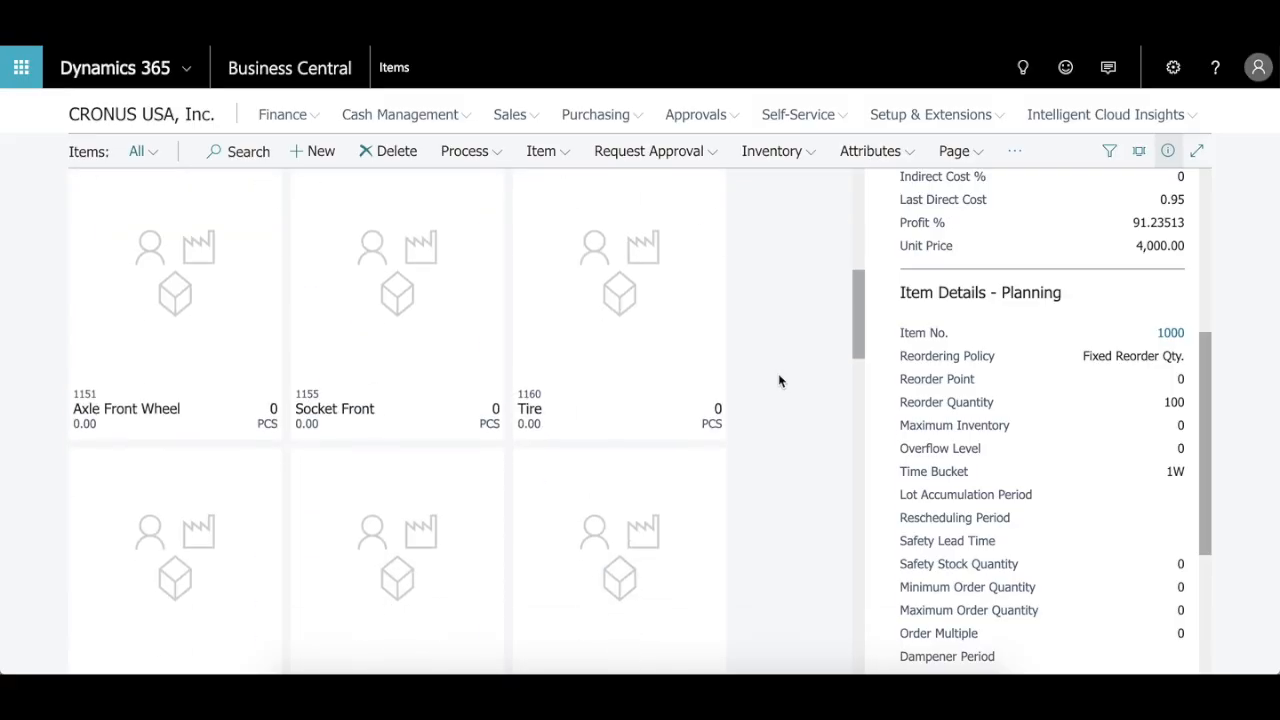
pyautogui.scroll(-9, 779, 376)
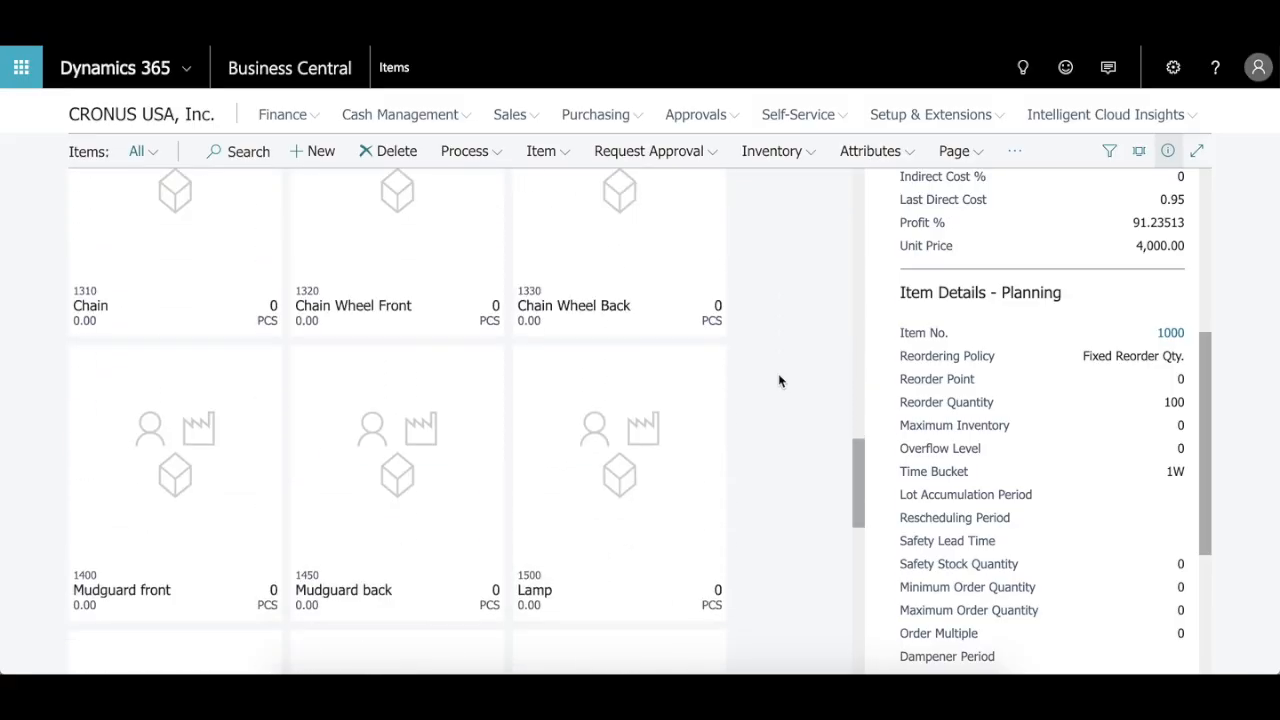
pyautogui.scroll(-6, 780, 380)
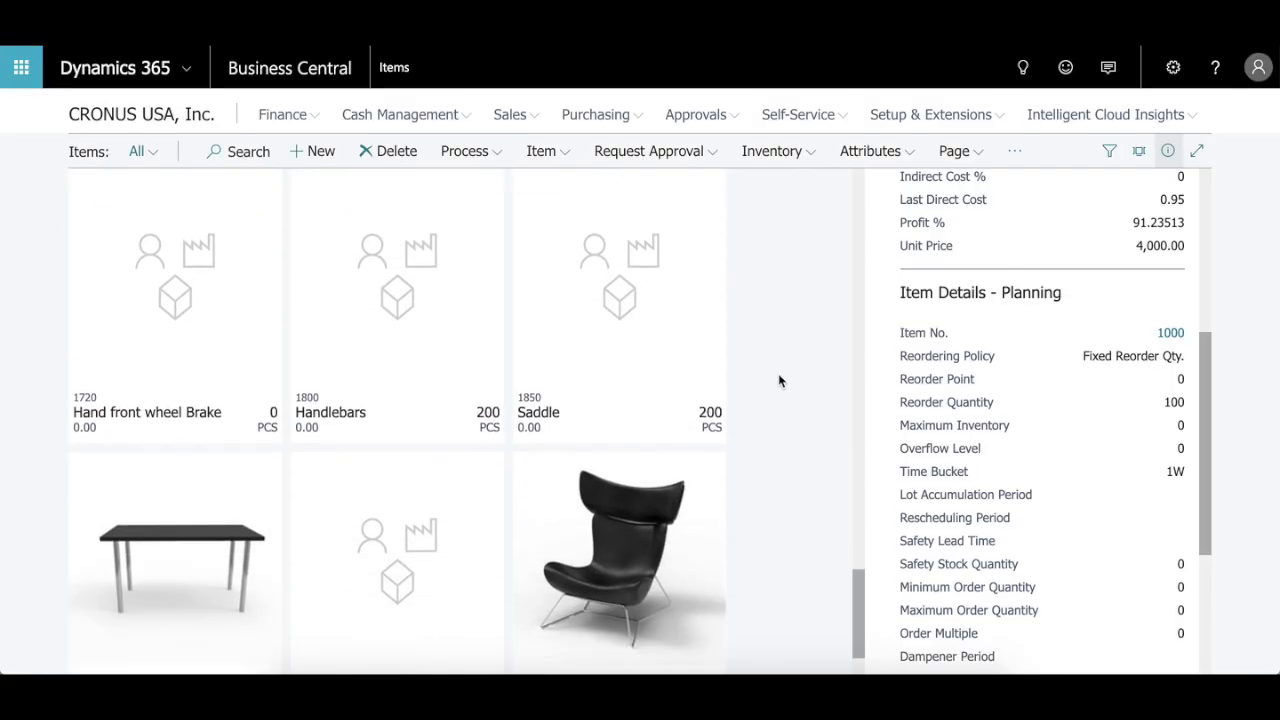
pyautogui.scroll(-3, 770, 330)
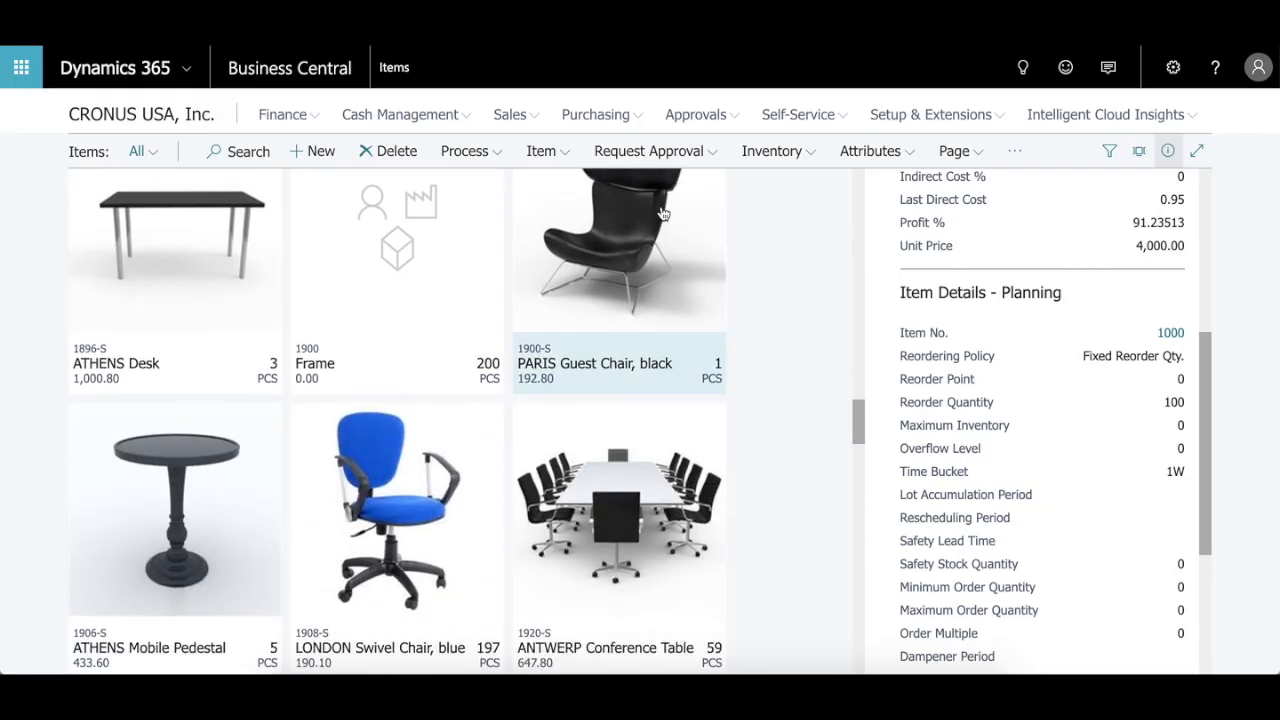
pyautogui.scroll(-1, 603, 285)
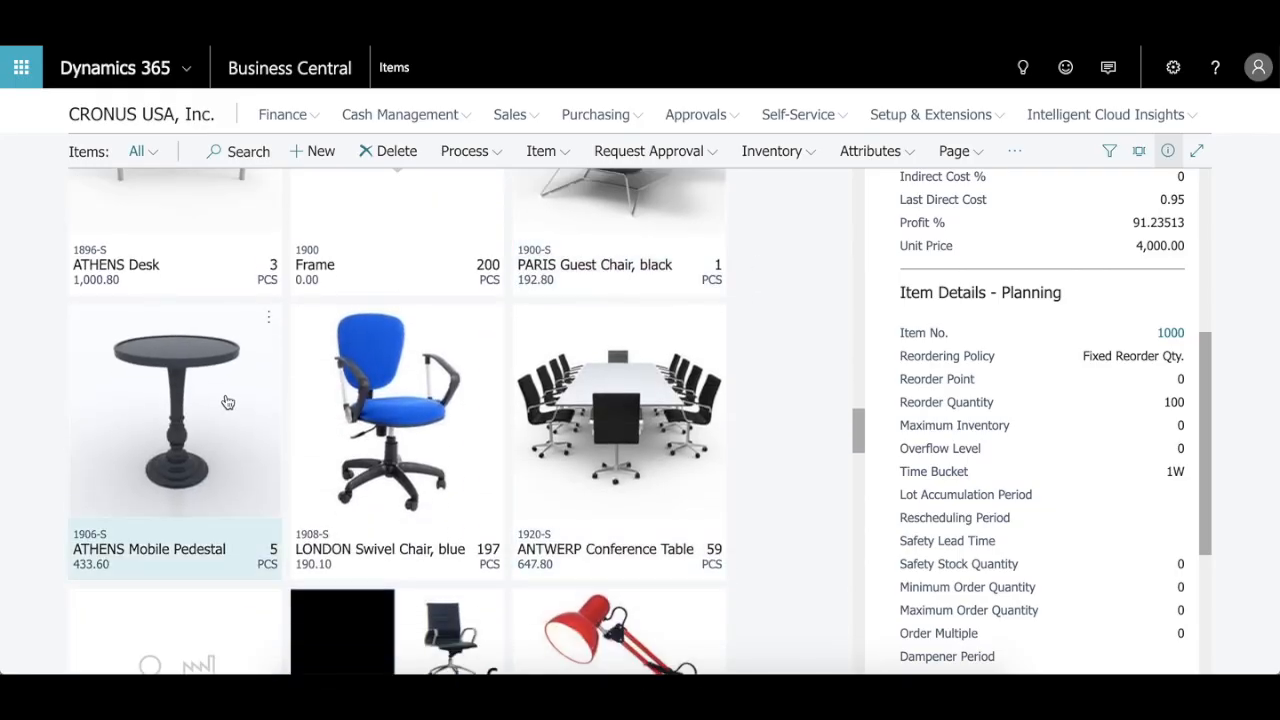
pyautogui.scroll(-3, 390, 433)
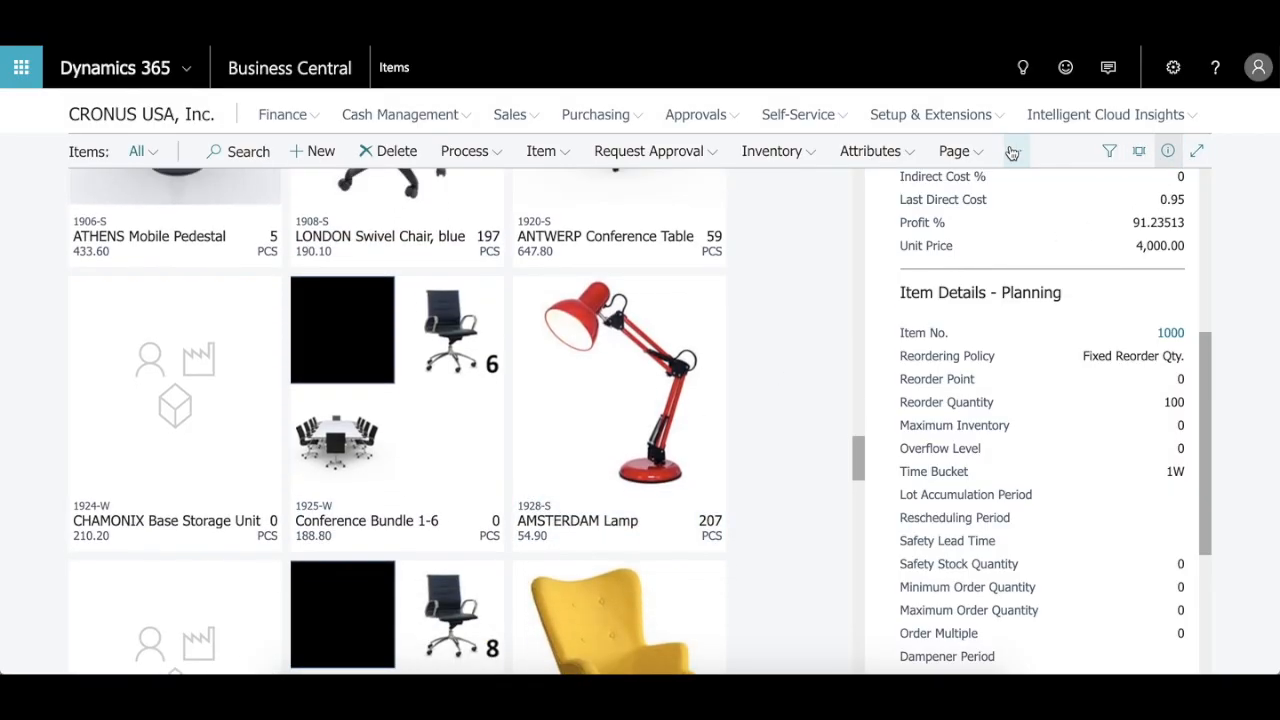
# Step: Switch the Items page from Tall Tiles to List view and open the item card for 1000, Bicycle
pyautogui.click(1137, 160)
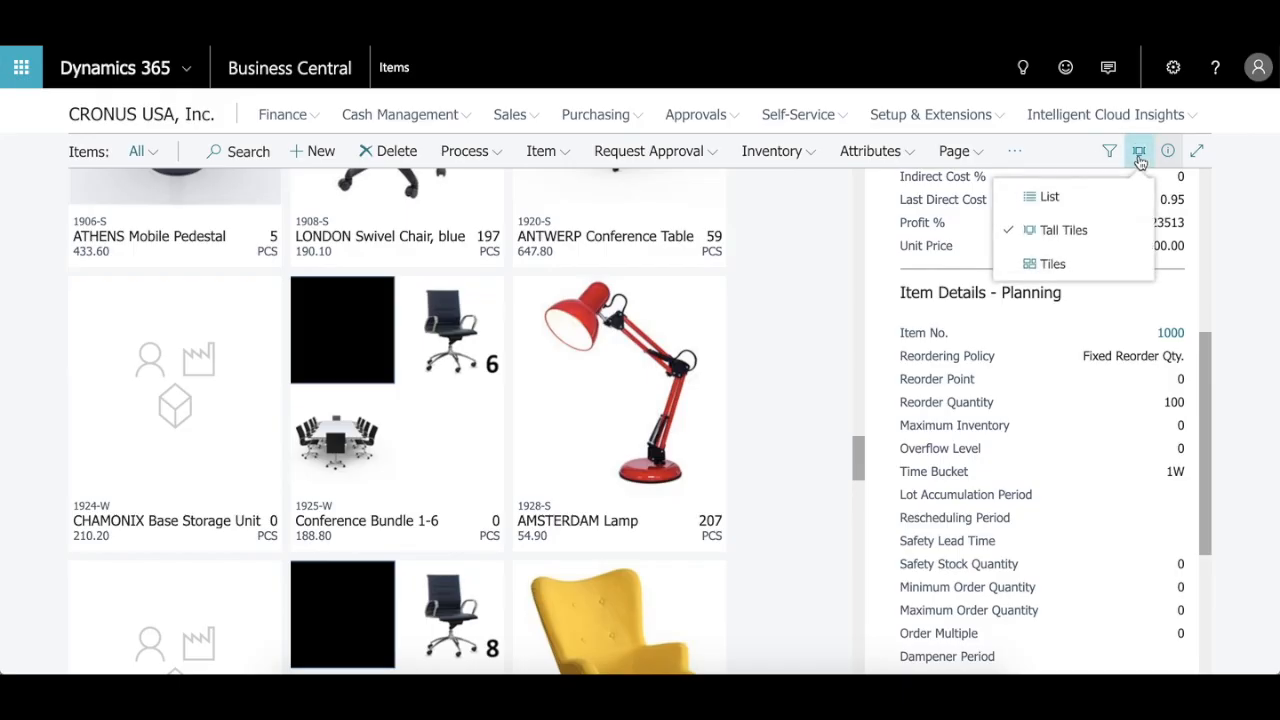
pyautogui.click(1052, 198)
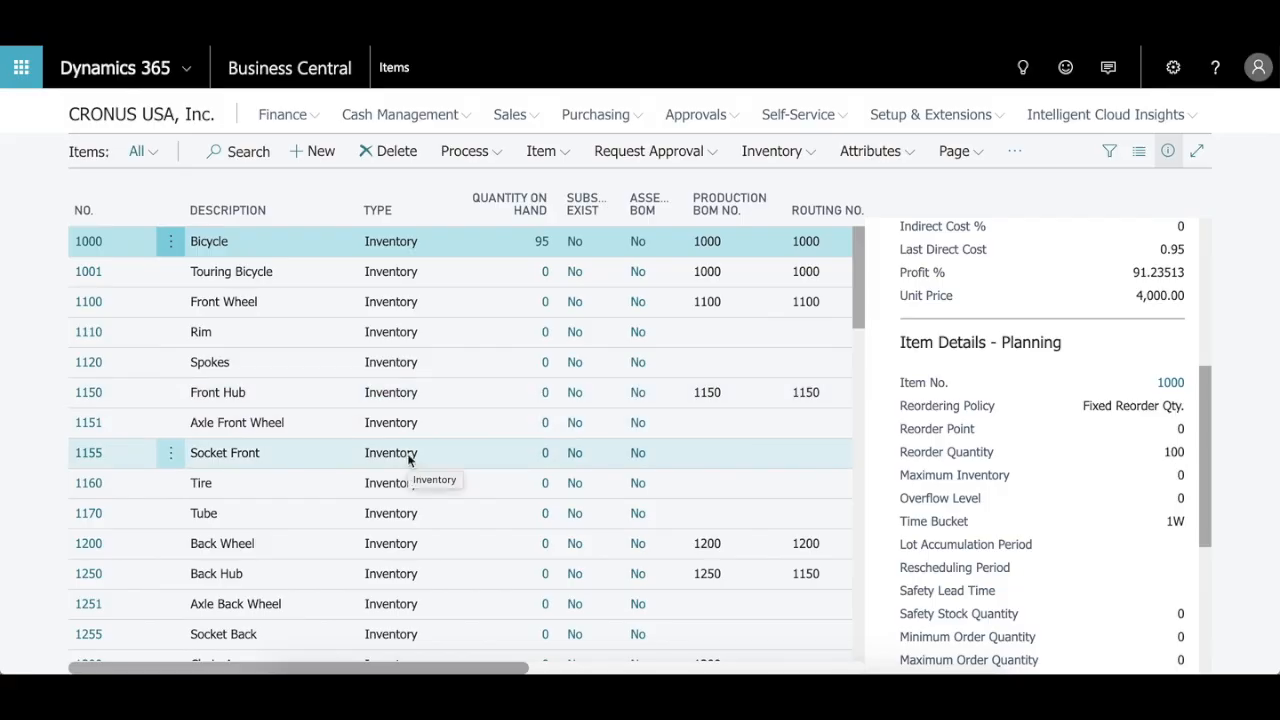
pyautogui.scroll(3, 1005, 520)
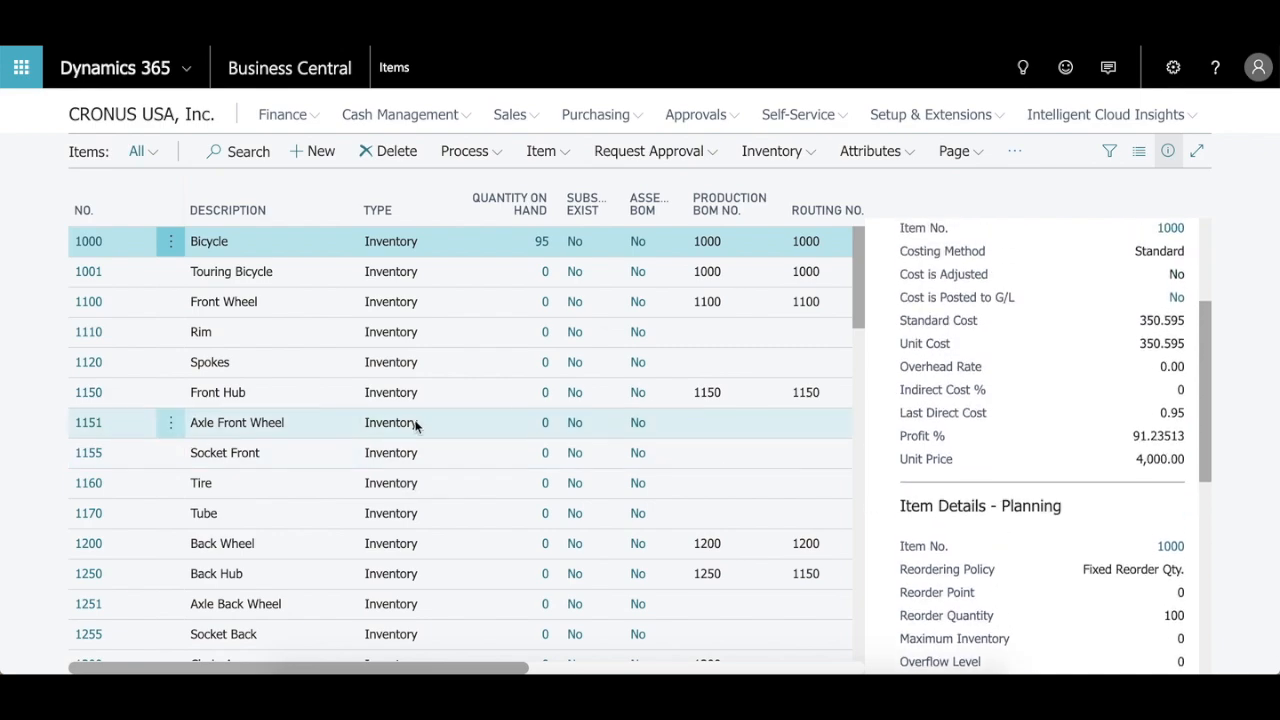
pyautogui.scroll(-1, 155, 362)
pyautogui.scroll(1, 152, 366)
pyautogui.click(88, 243)
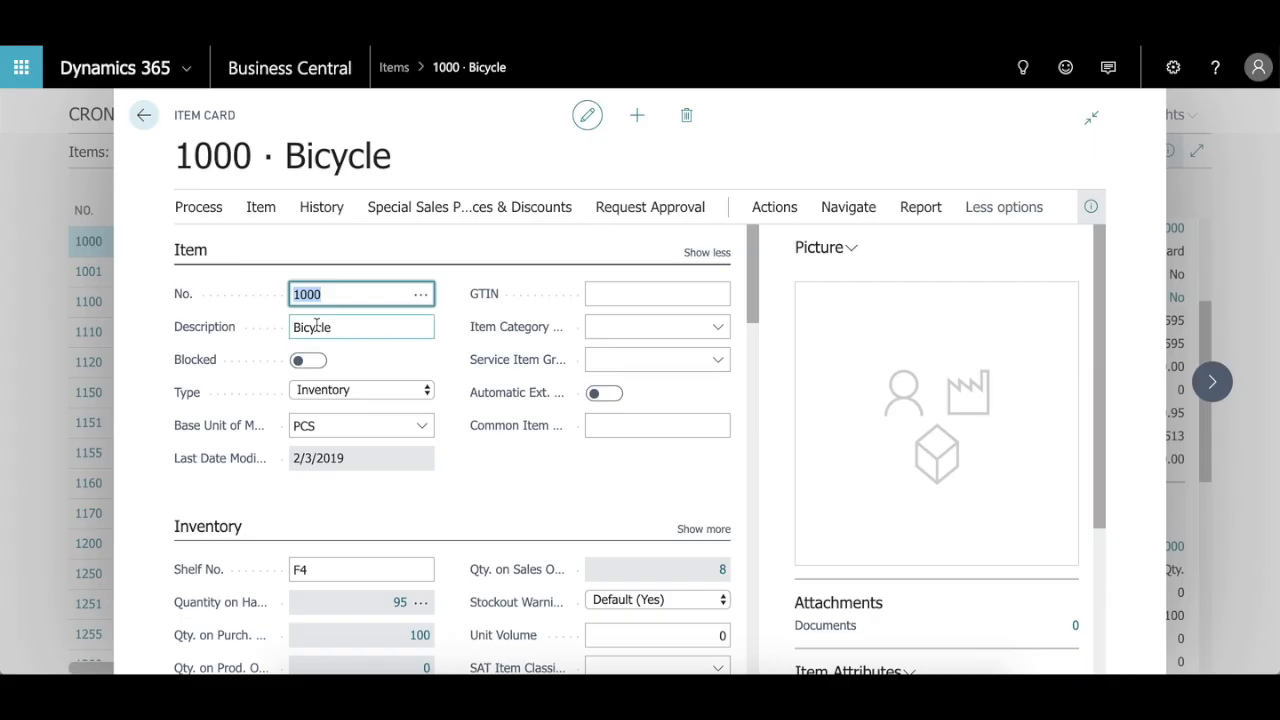
# Step: Review the Bicycle card's Item and Inventory sections, and hide the FactBox pane to widen the card
pyautogui.click(468, 390)
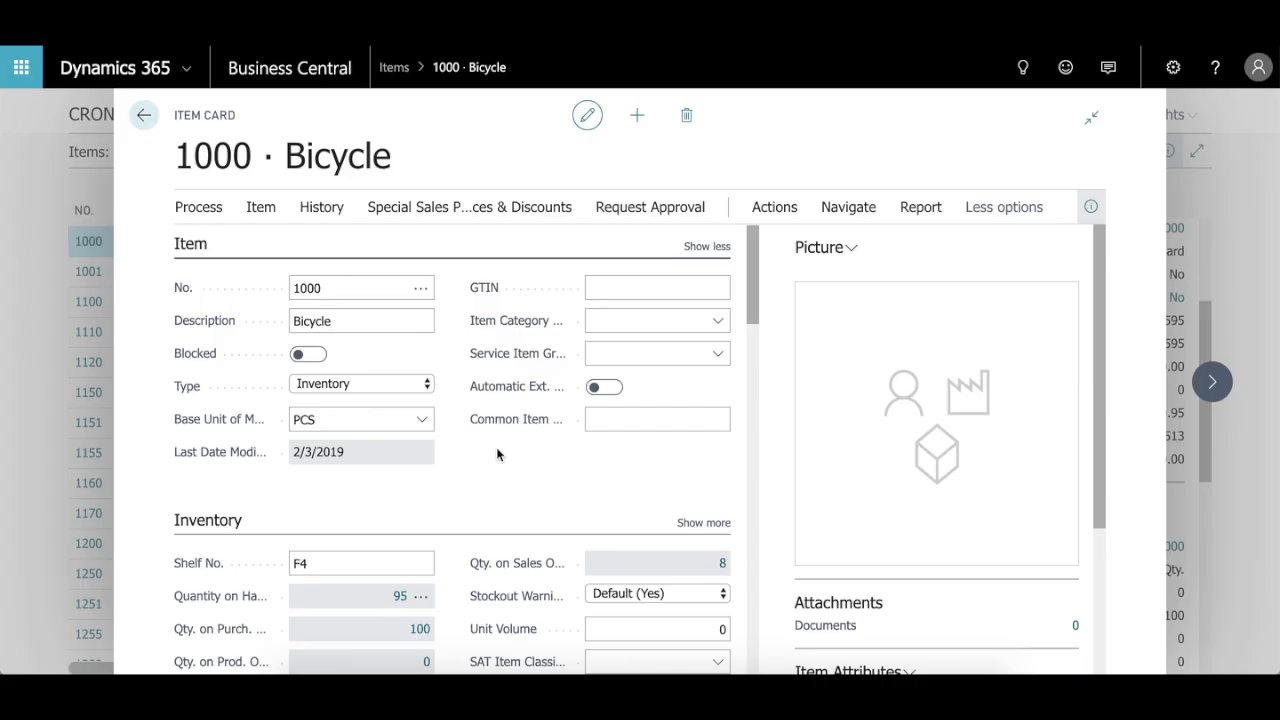
pyautogui.scroll(-1, 497, 455)
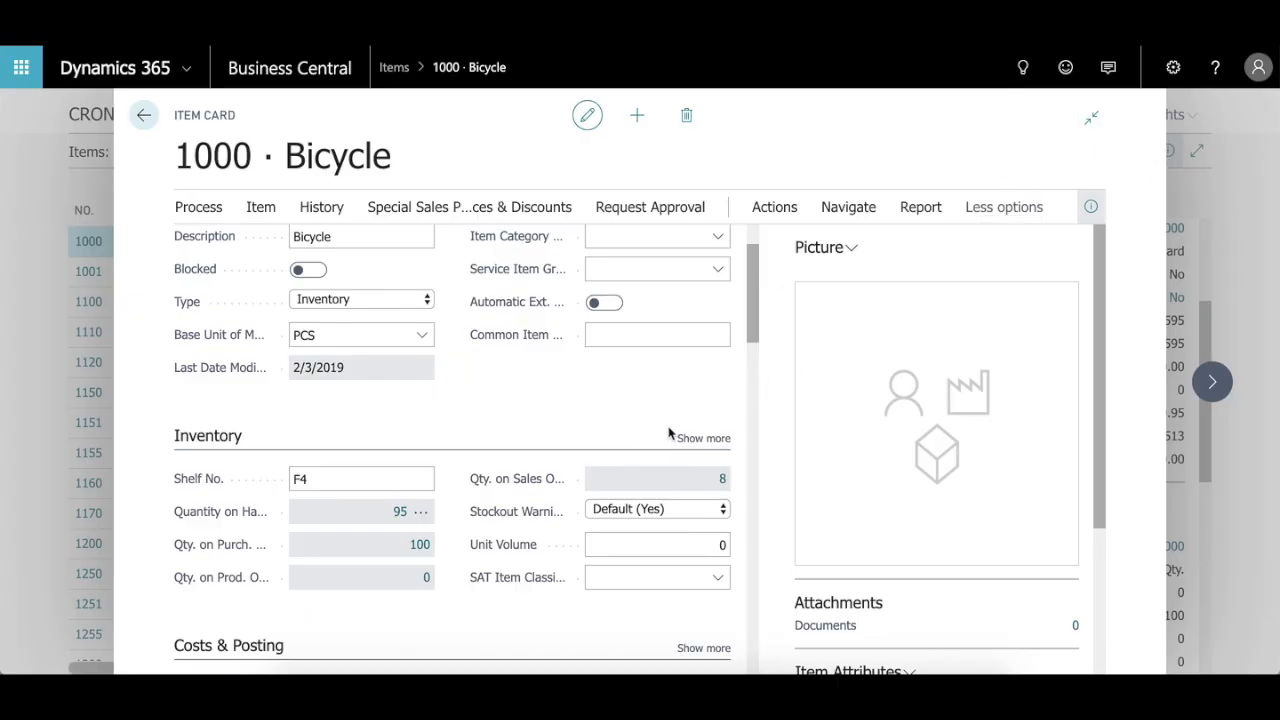
pyautogui.scroll(-1, 660, 437)
pyautogui.scroll(-1, 652, 441)
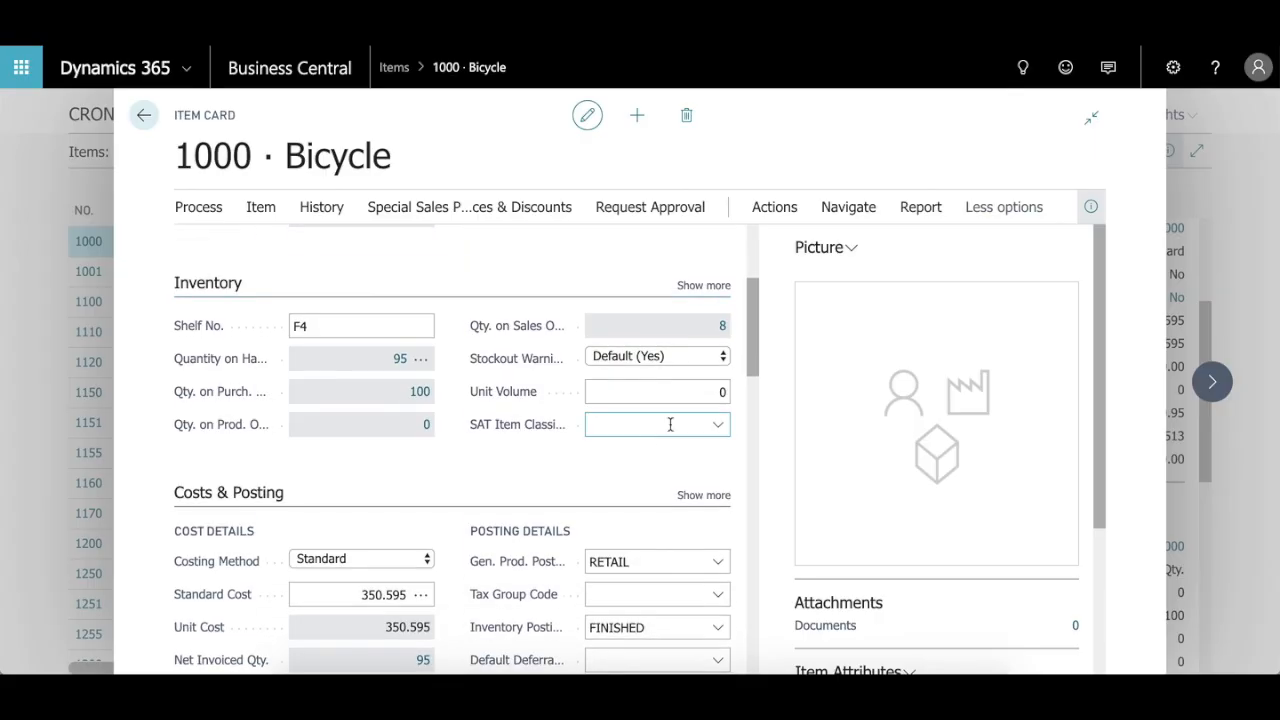
pyautogui.click(1093, 212)
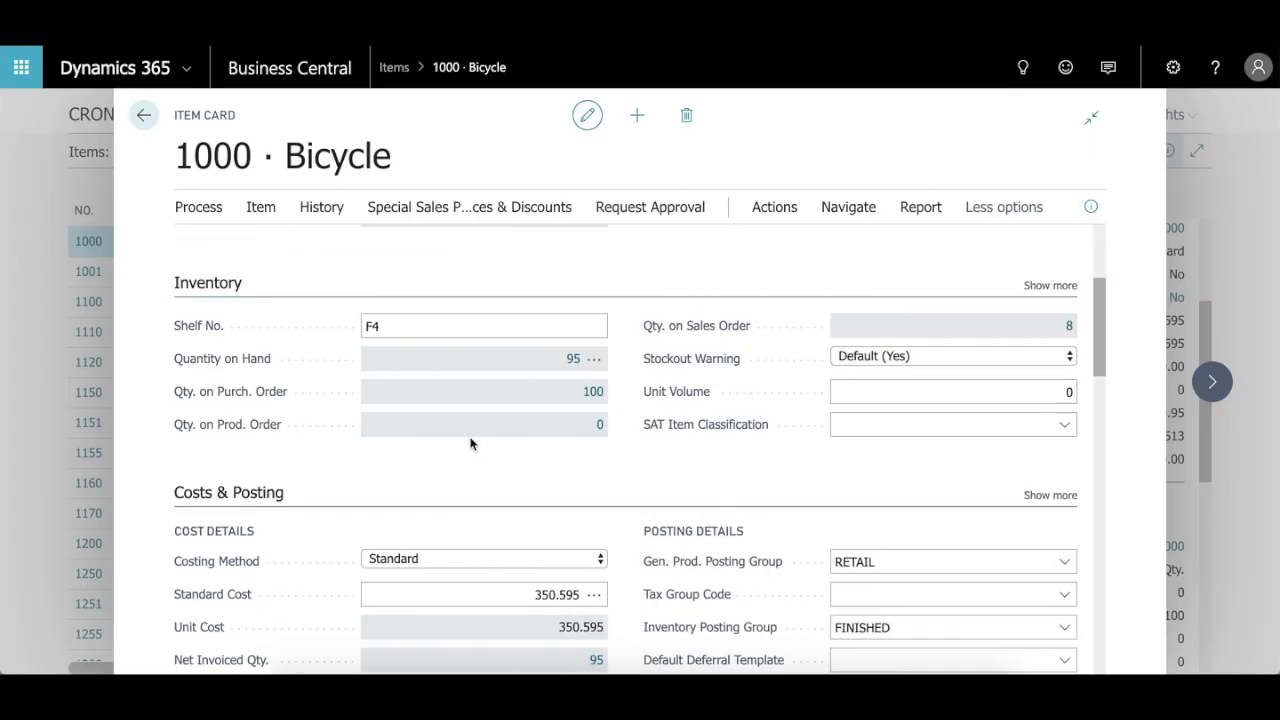
# Step: View the purchase lines behind the Bicycle's Qty. on Purch. Order, and return to the item card
pyautogui.scroll(-1, 471, 444)
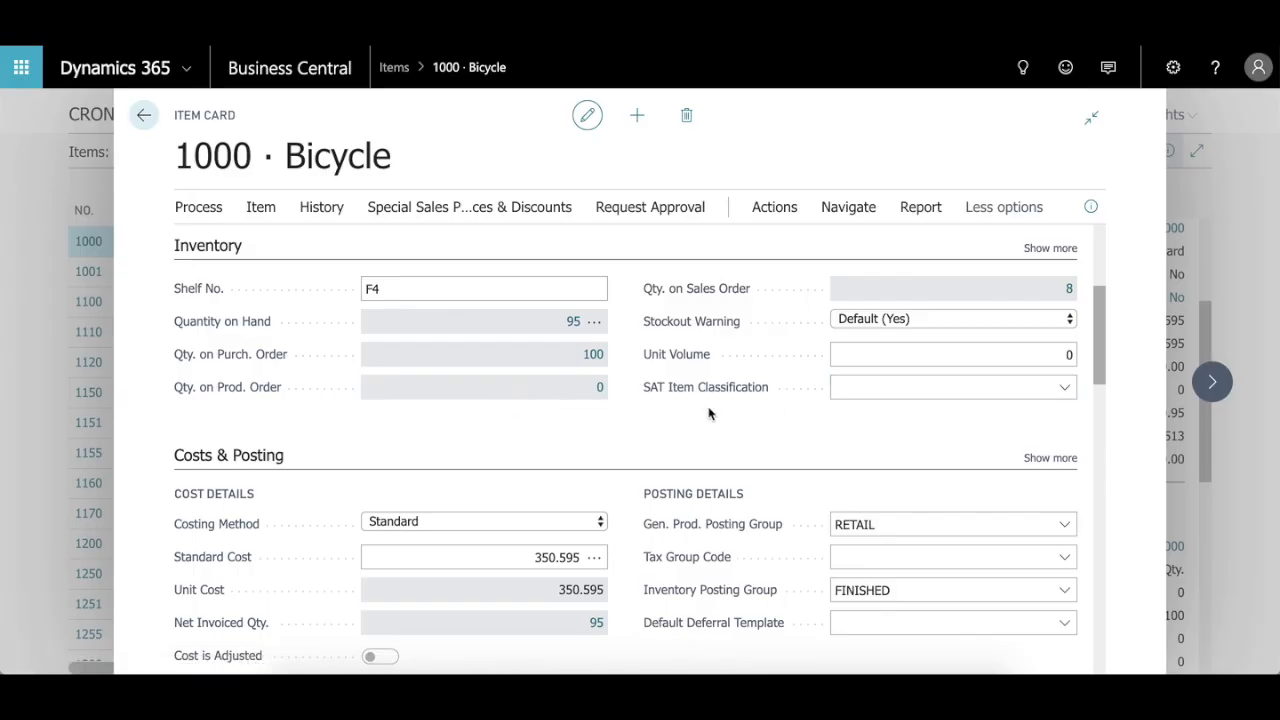
pyautogui.click(594, 355)
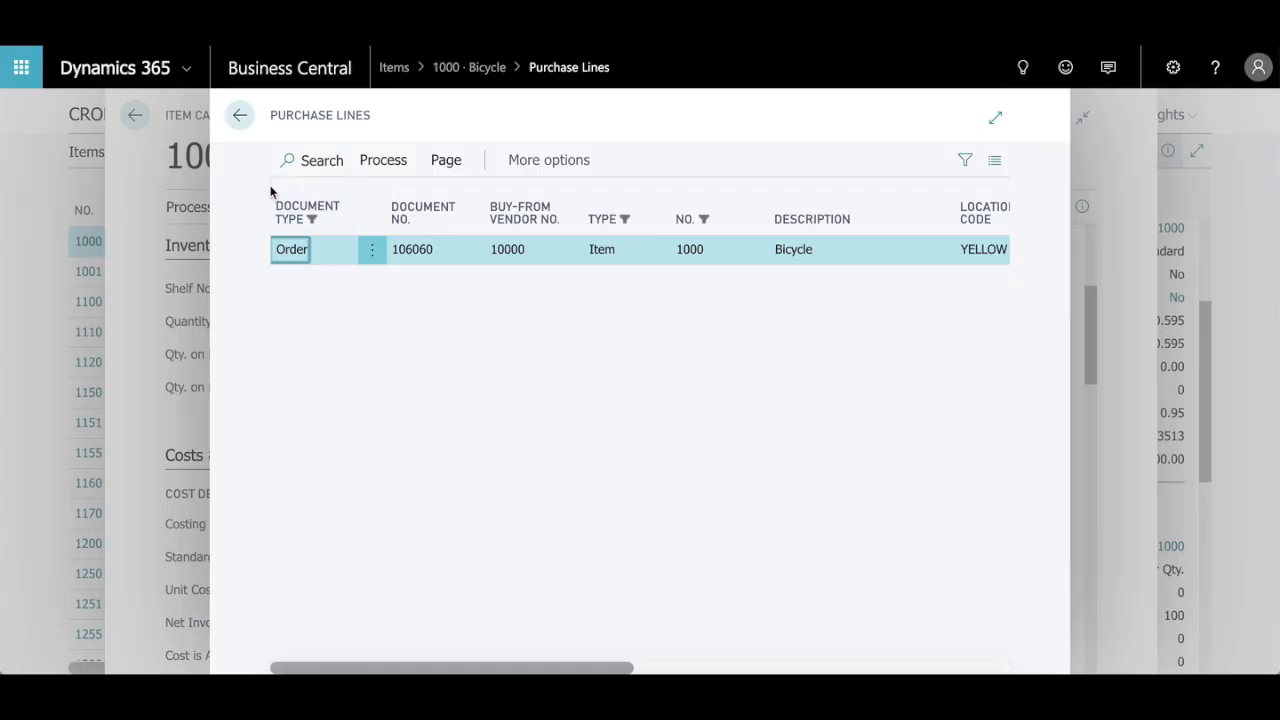
pyautogui.click(237, 114)
# Step: Review the Bicycle's Costs & Posting section and its Costing Method options, keeping Standard
pyautogui.scroll(-2, 528, 432)
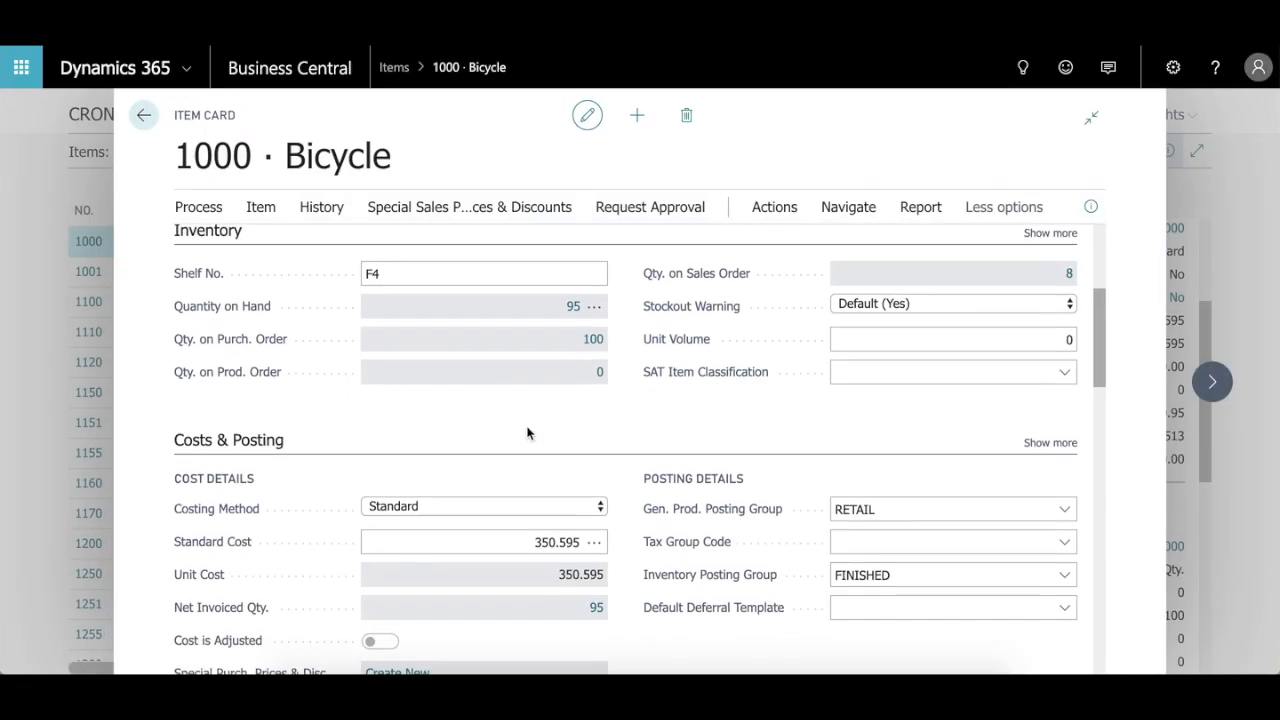
pyautogui.scroll(-1, 528, 432)
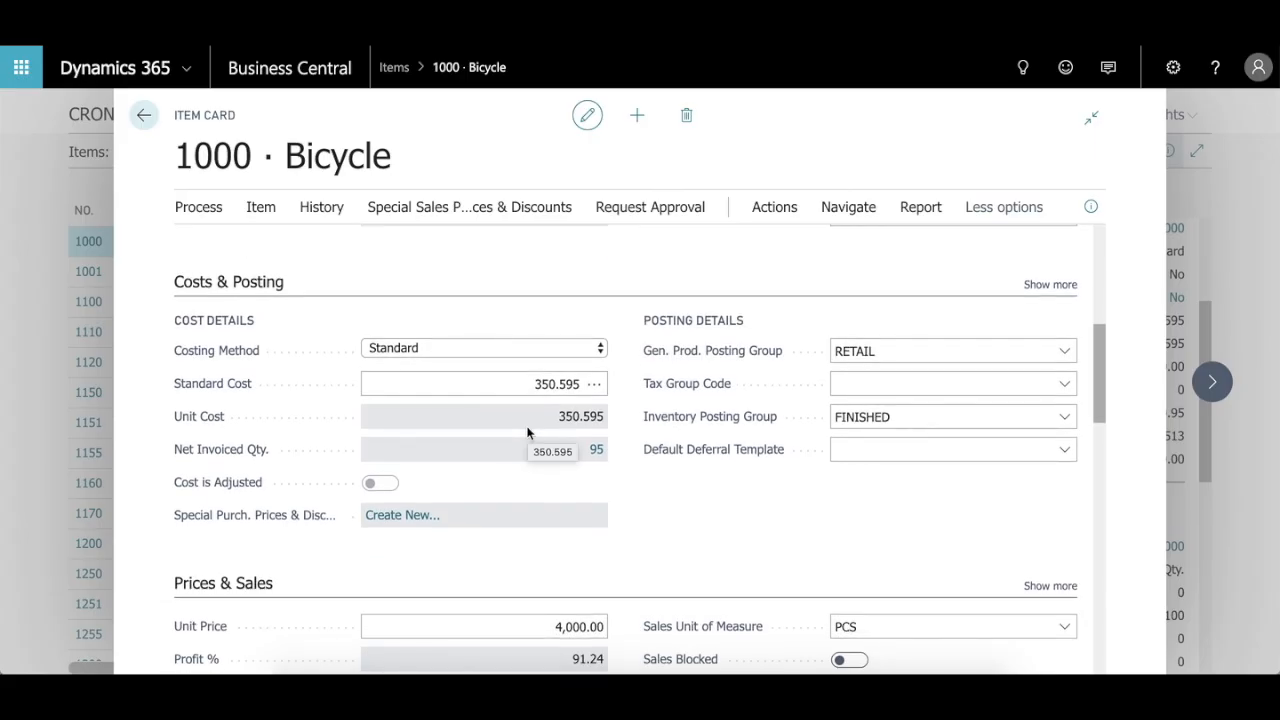
pyautogui.click(597, 350)
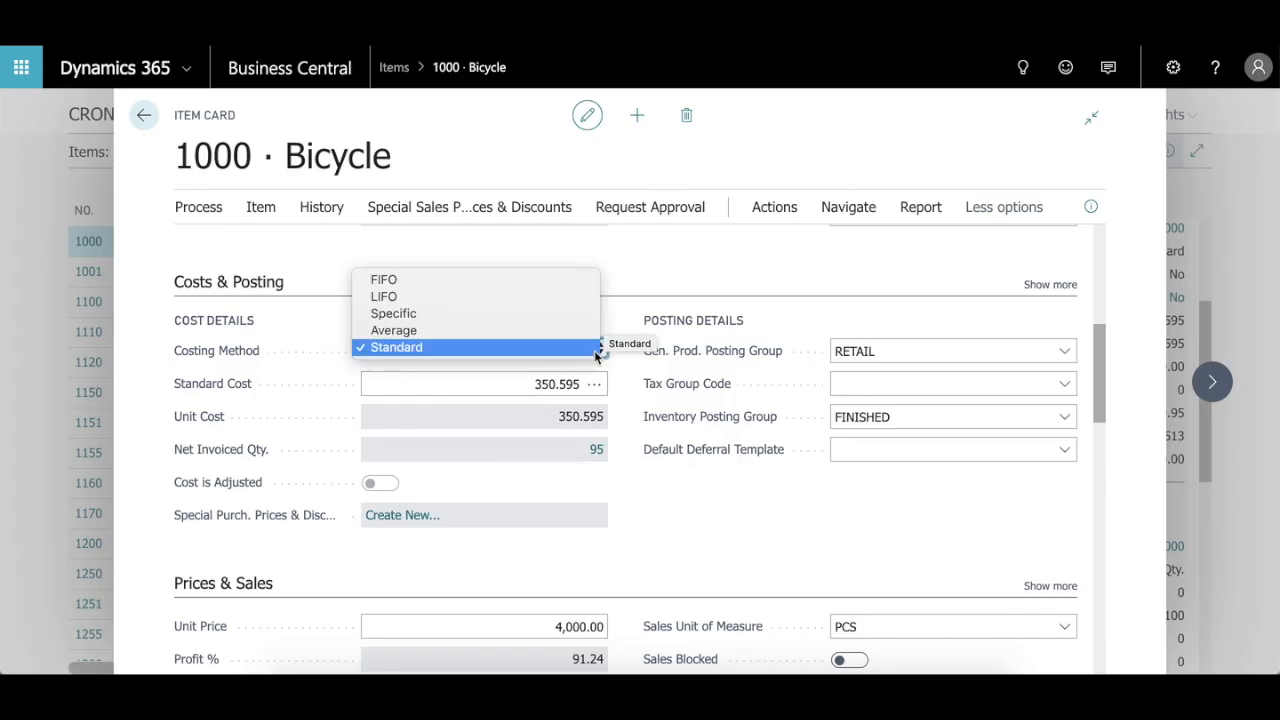
pyautogui.click(718, 566)
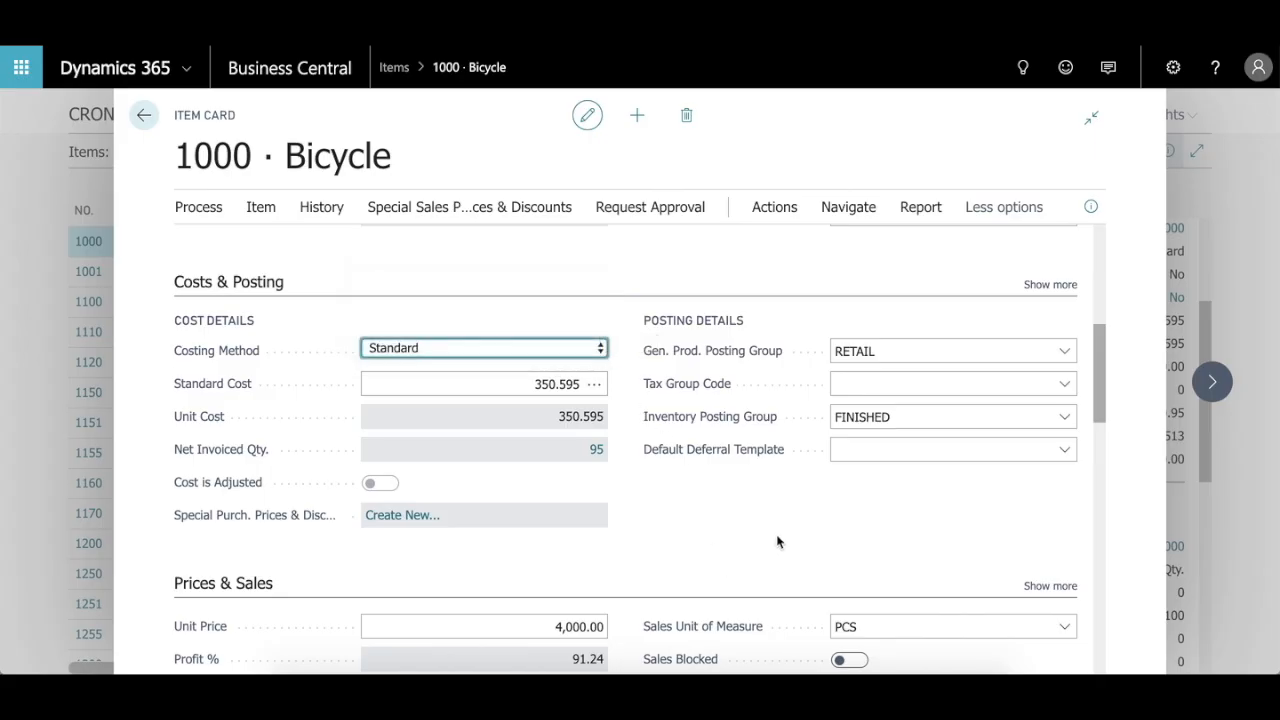
# Step: Review the Bicycle's Prices & Sales and Replenishment sections, checking the Replenishment System options and keeping Prod. Order
pyautogui.scroll(-1, 780, 542)
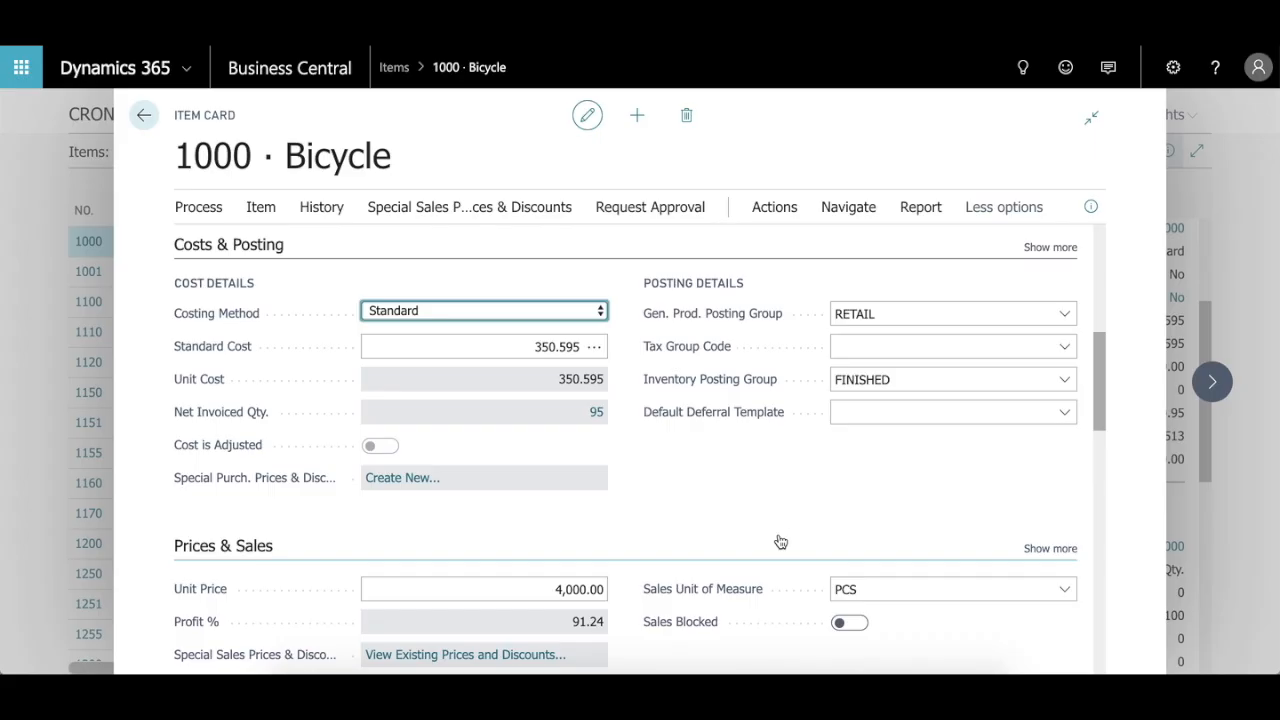
pyautogui.scroll(-5, 672, 478)
pyautogui.scroll(-2, 672, 478)
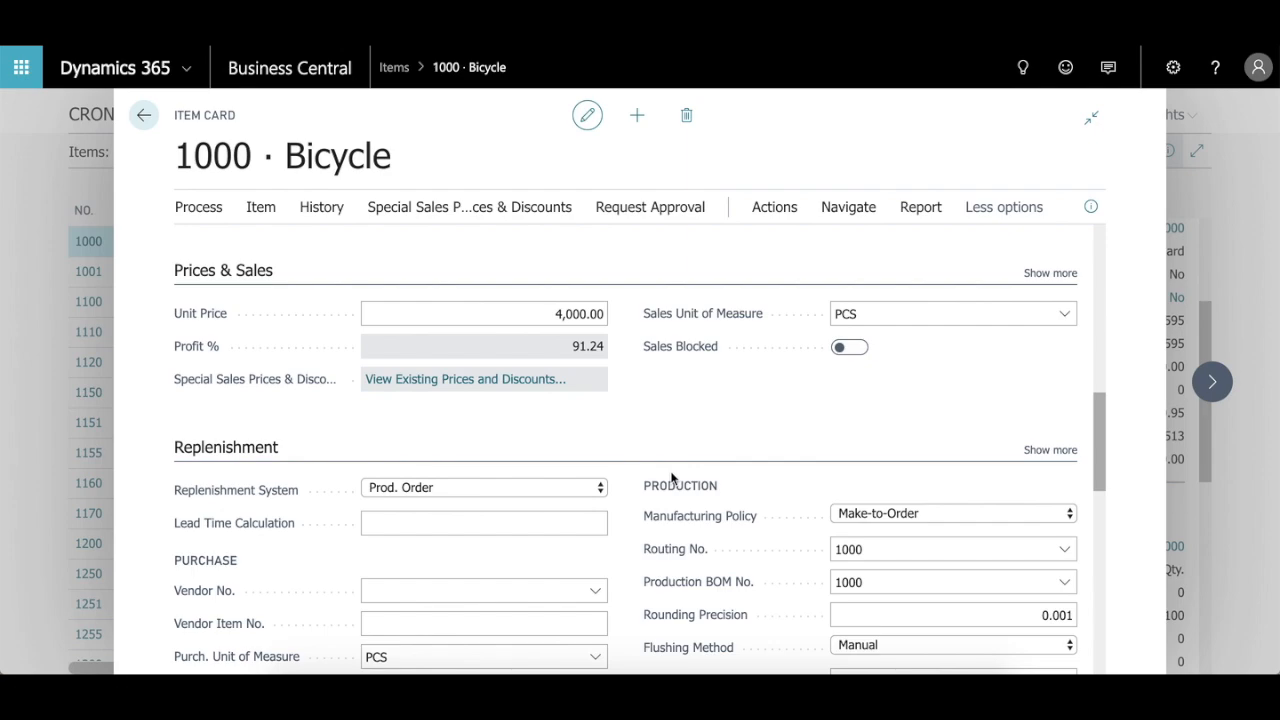
pyautogui.scroll(-1, 674, 455)
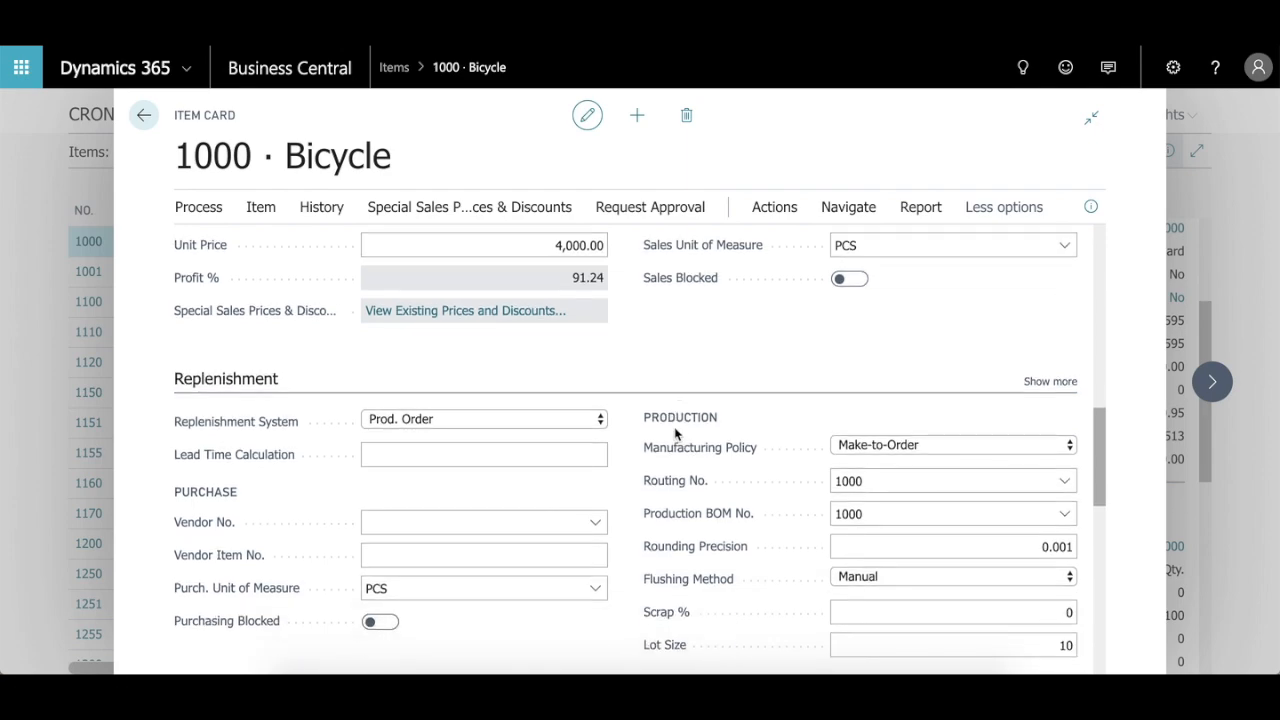
pyautogui.scroll(-2, 675, 432)
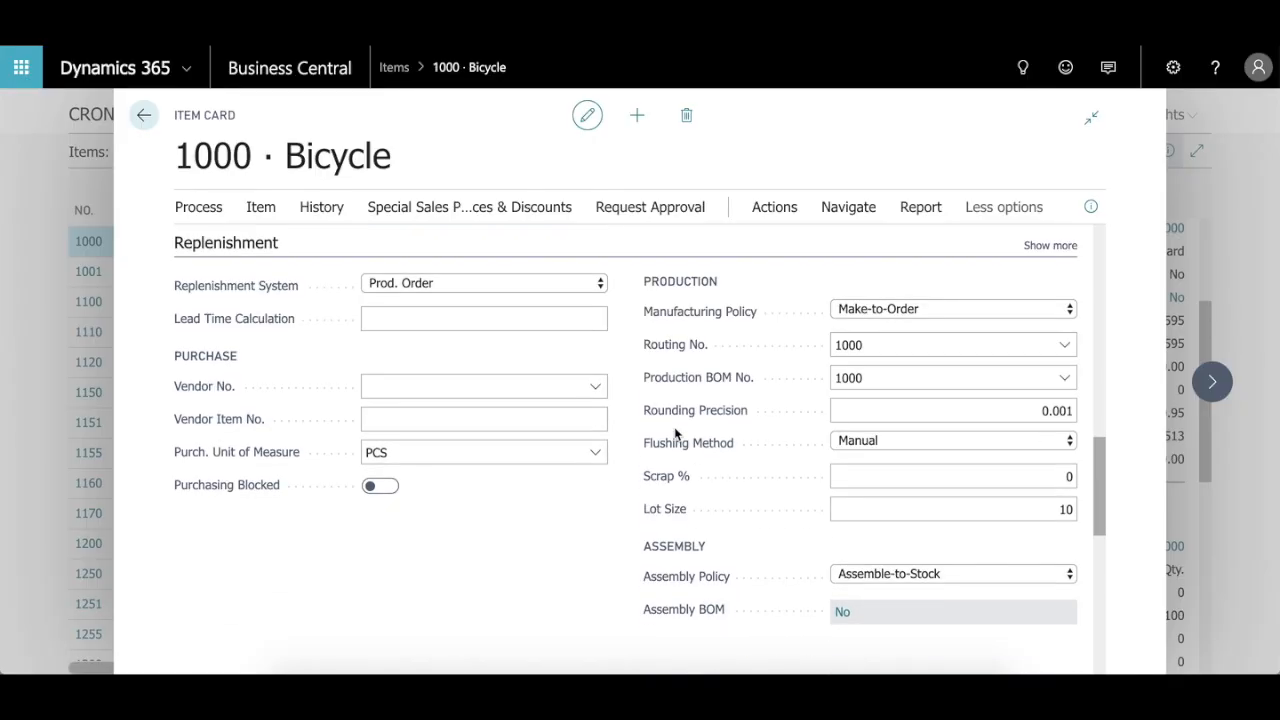
pyautogui.click(580, 387)
pyautogui.click(478, 288)
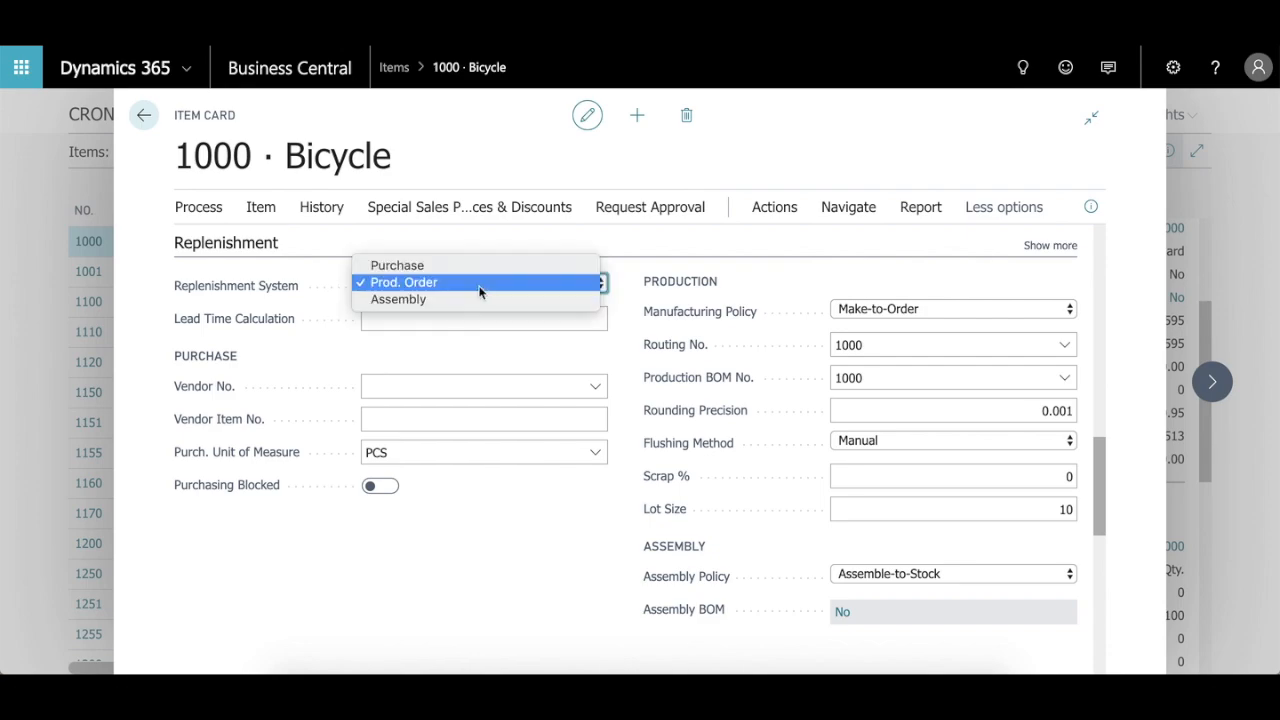
pyautogui.click(390, 284)
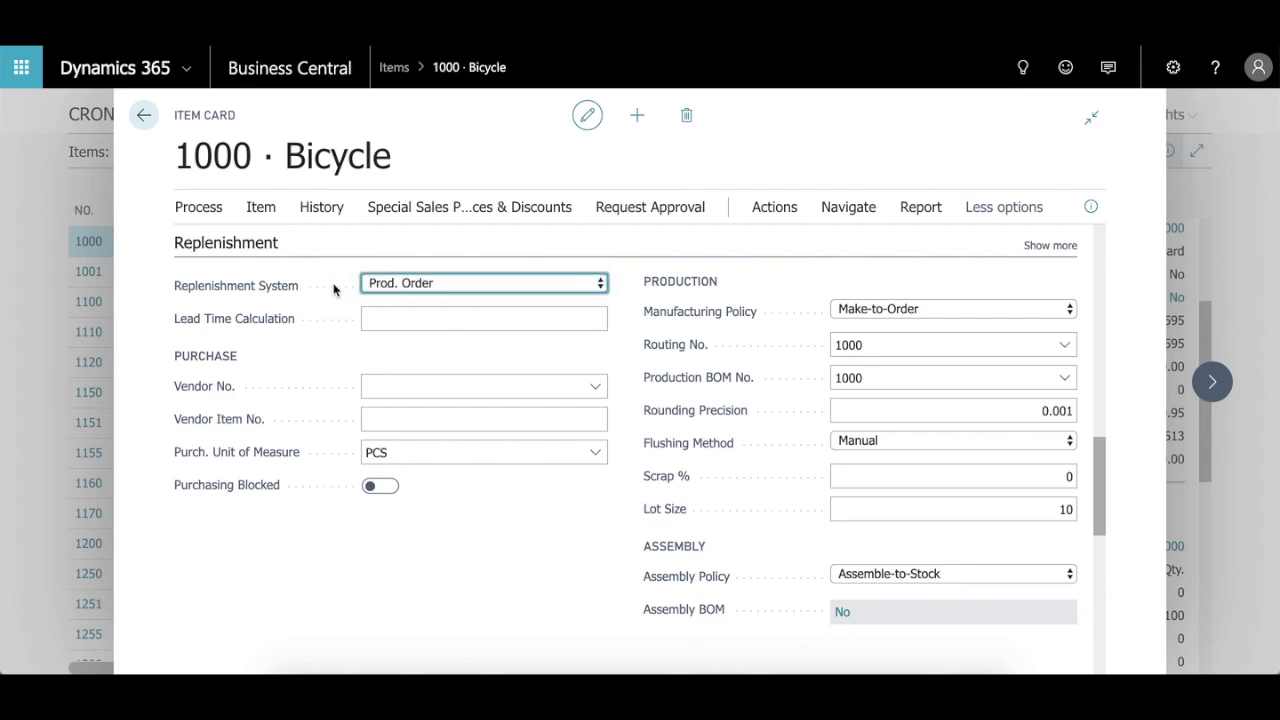
pyautogui.click(385, 284)
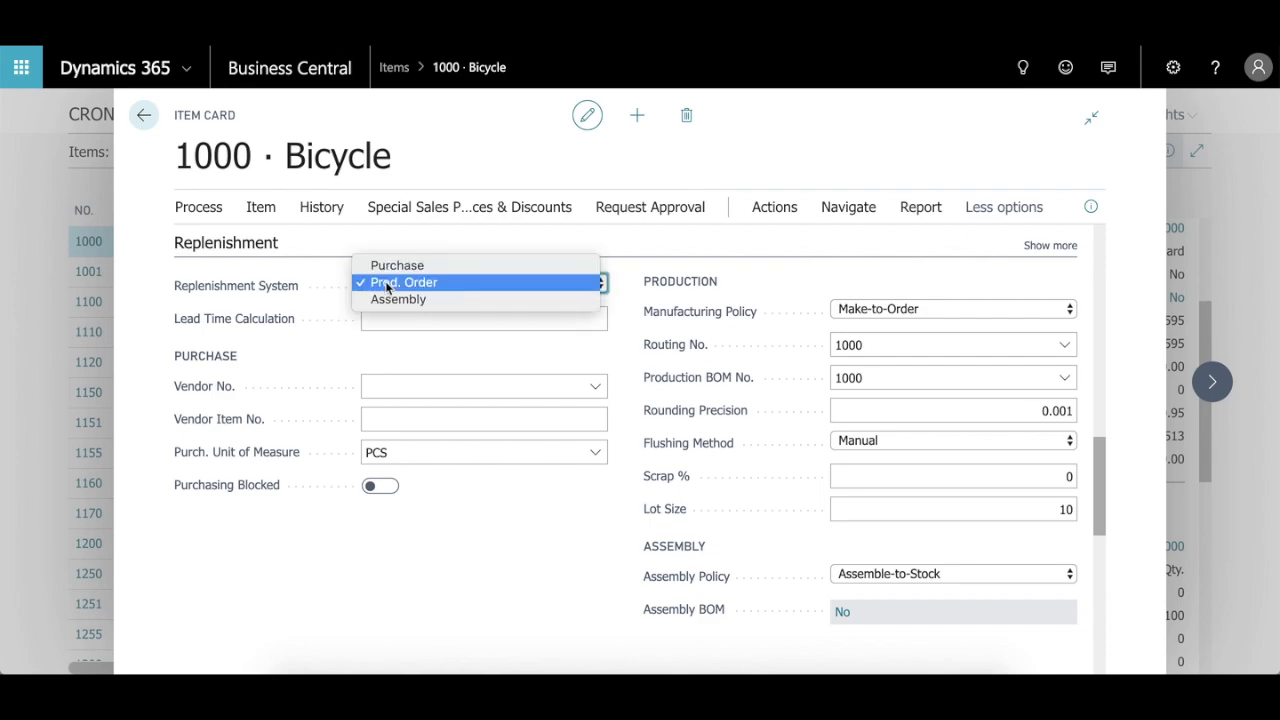
pyautogui.click(447, 283)
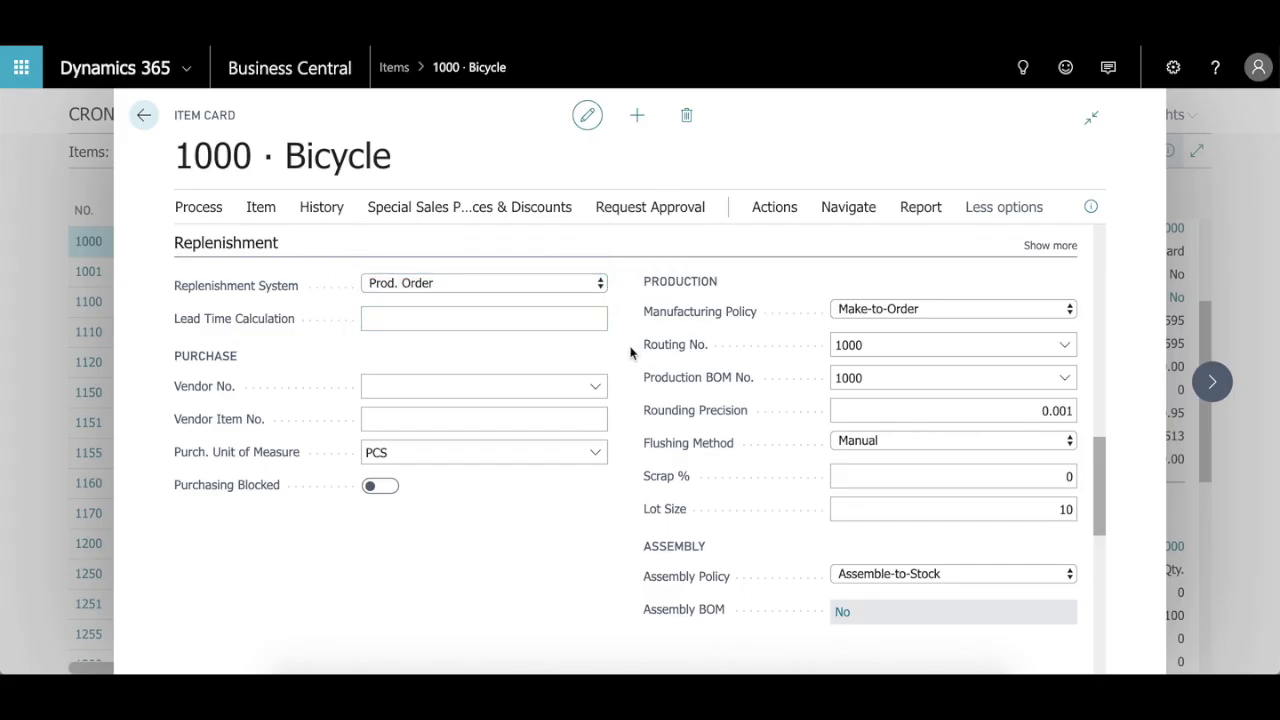
# Step: Check the Manufacturing Policy options for the Bicycle's production settings, keeping Make-to-Order
pyautogui.scroll(-1, 630, 352)
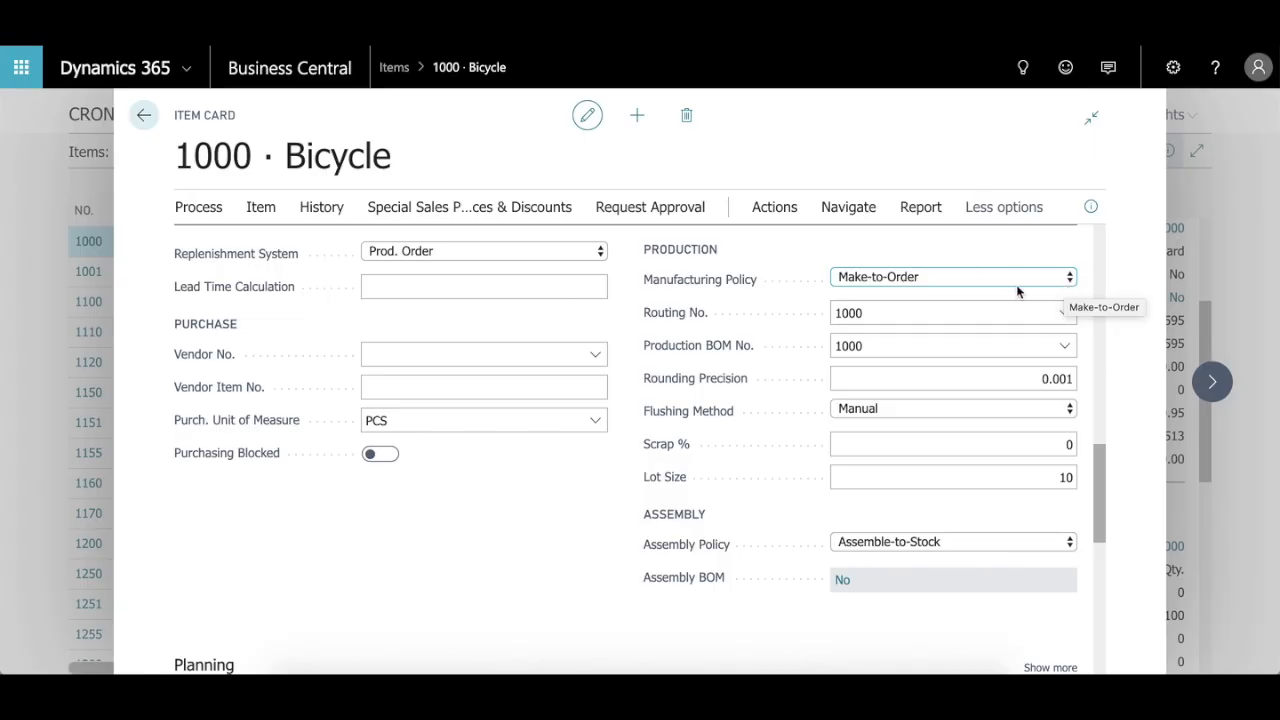
pyautogui.click(962, 278)
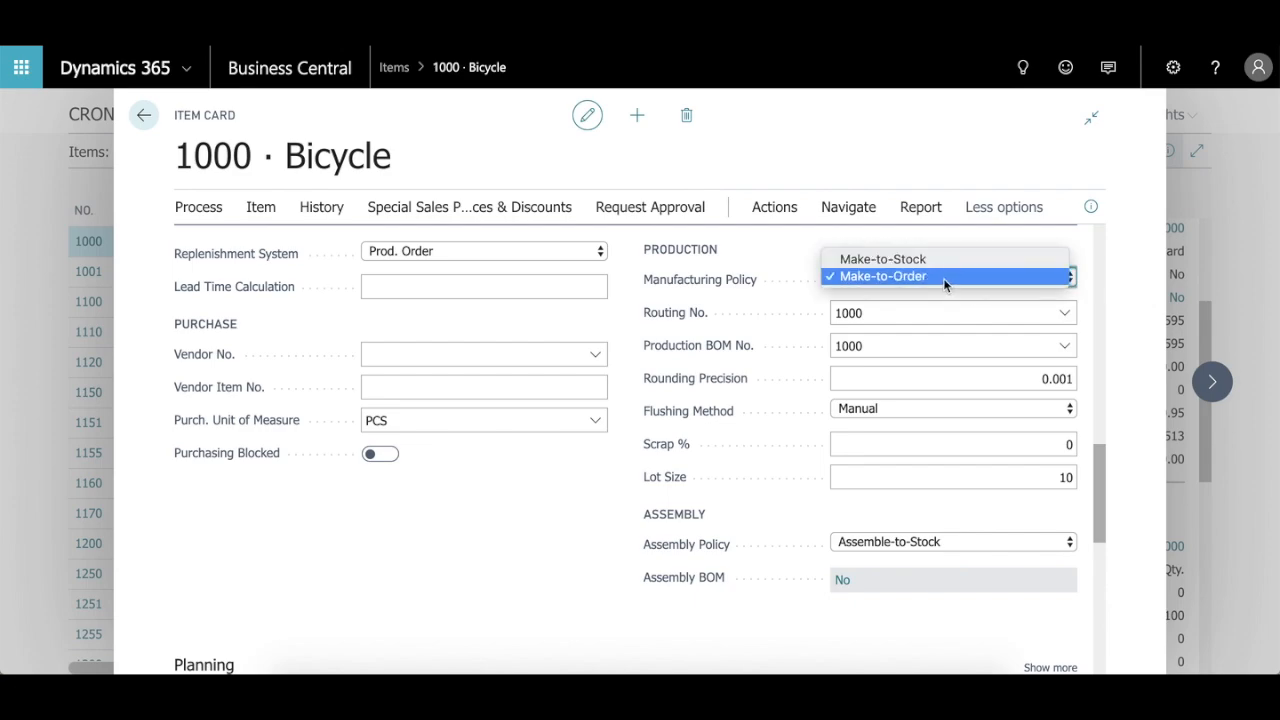
pyautogui.click(943, 278)
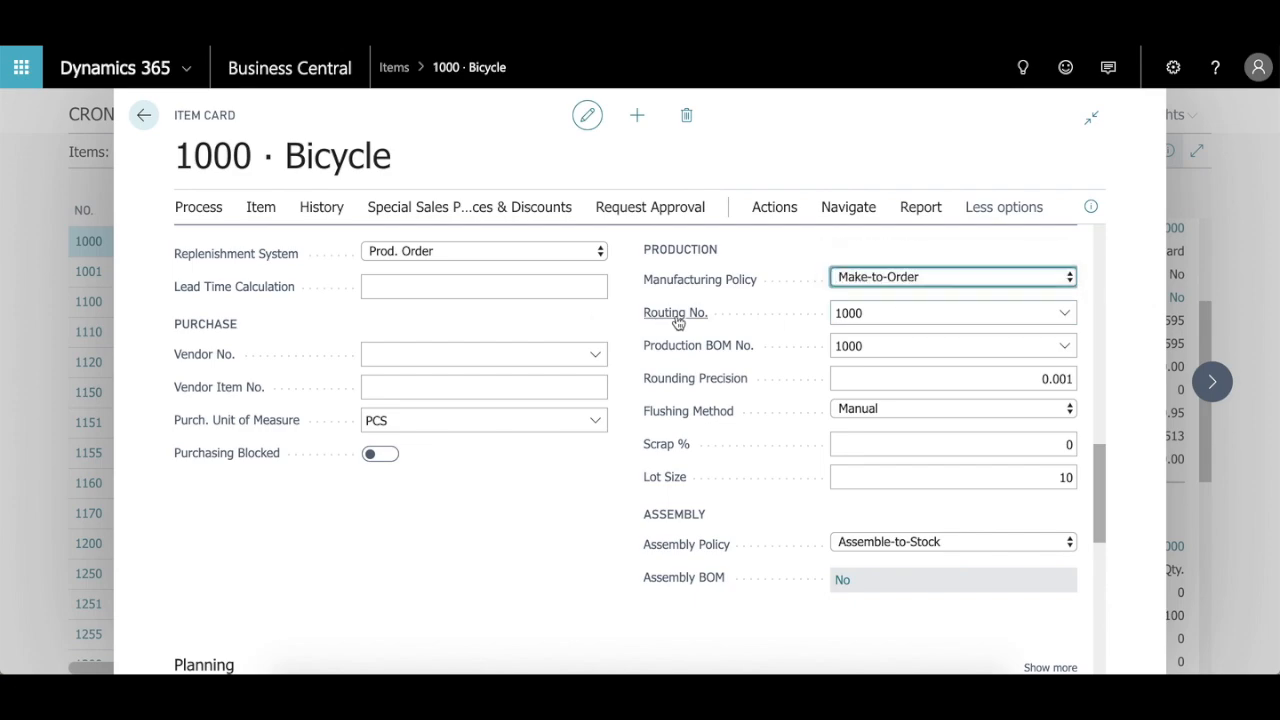
# Step: Look through the available routings for the Bicycle, including the full list, and keep routing 1000
pyautogui.moveTo(699, 320)
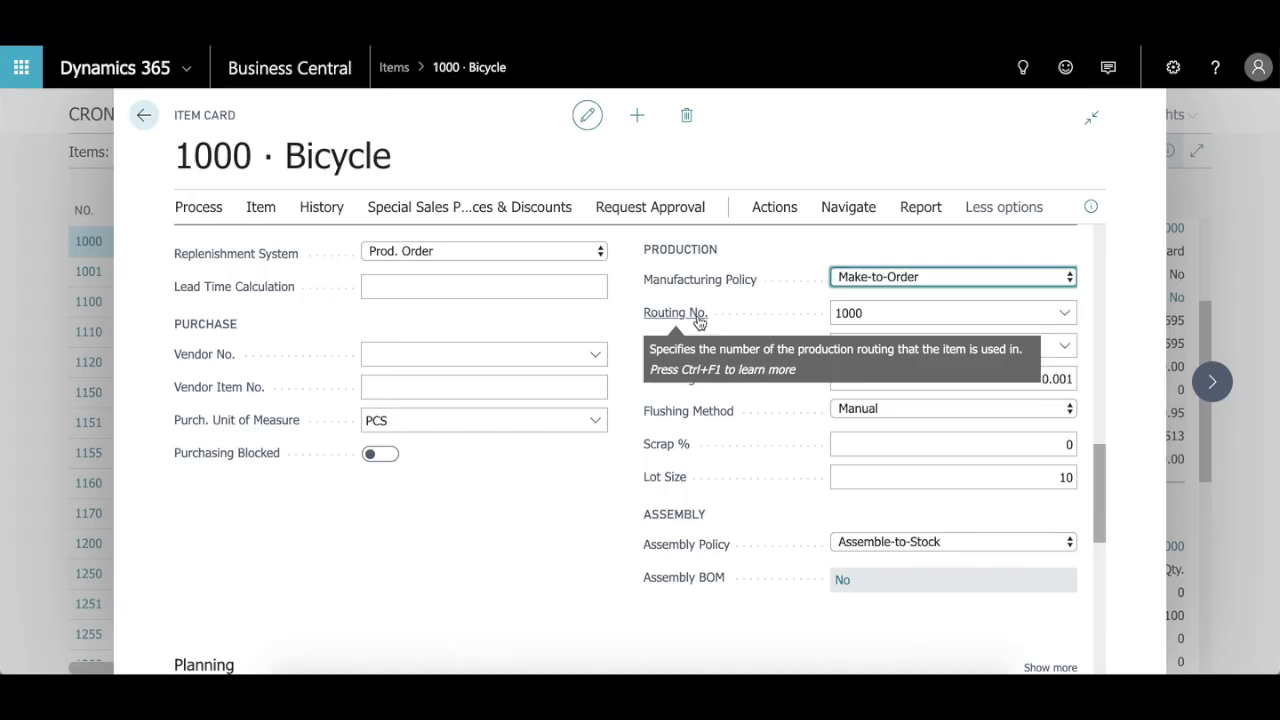
pyautogui.click(1063, 313)
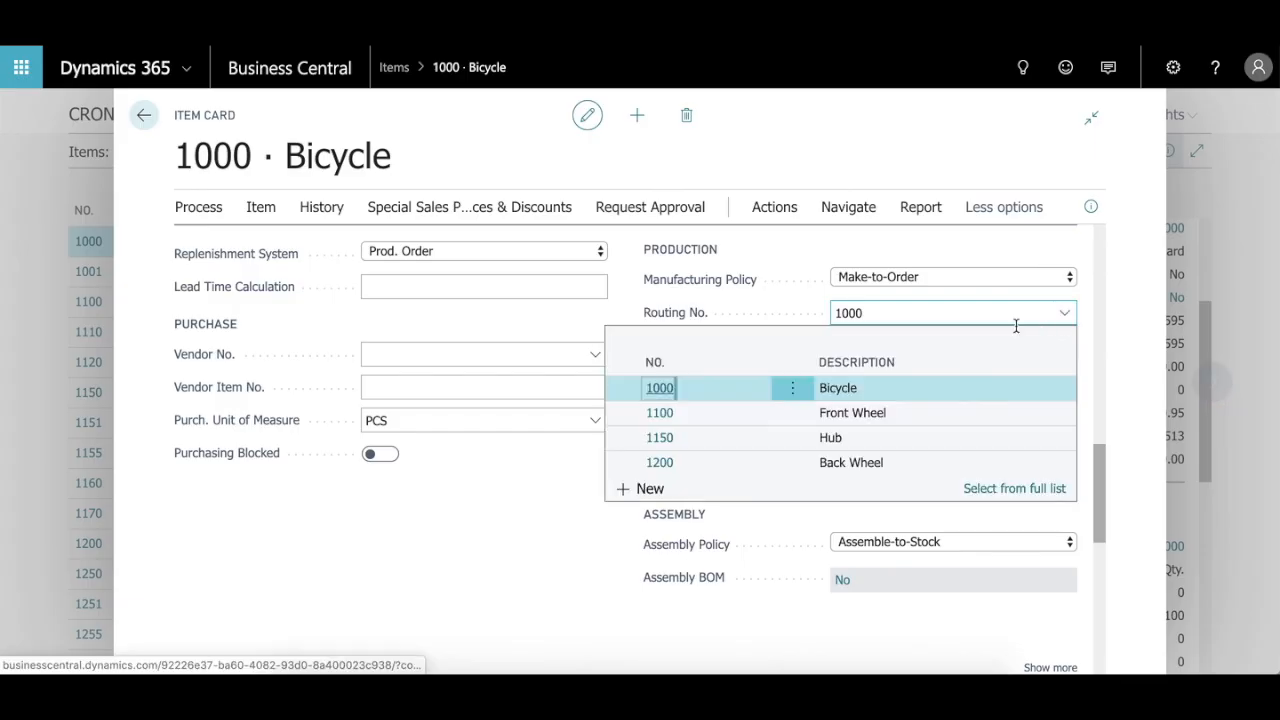
pyautogui.click(1034, 489)
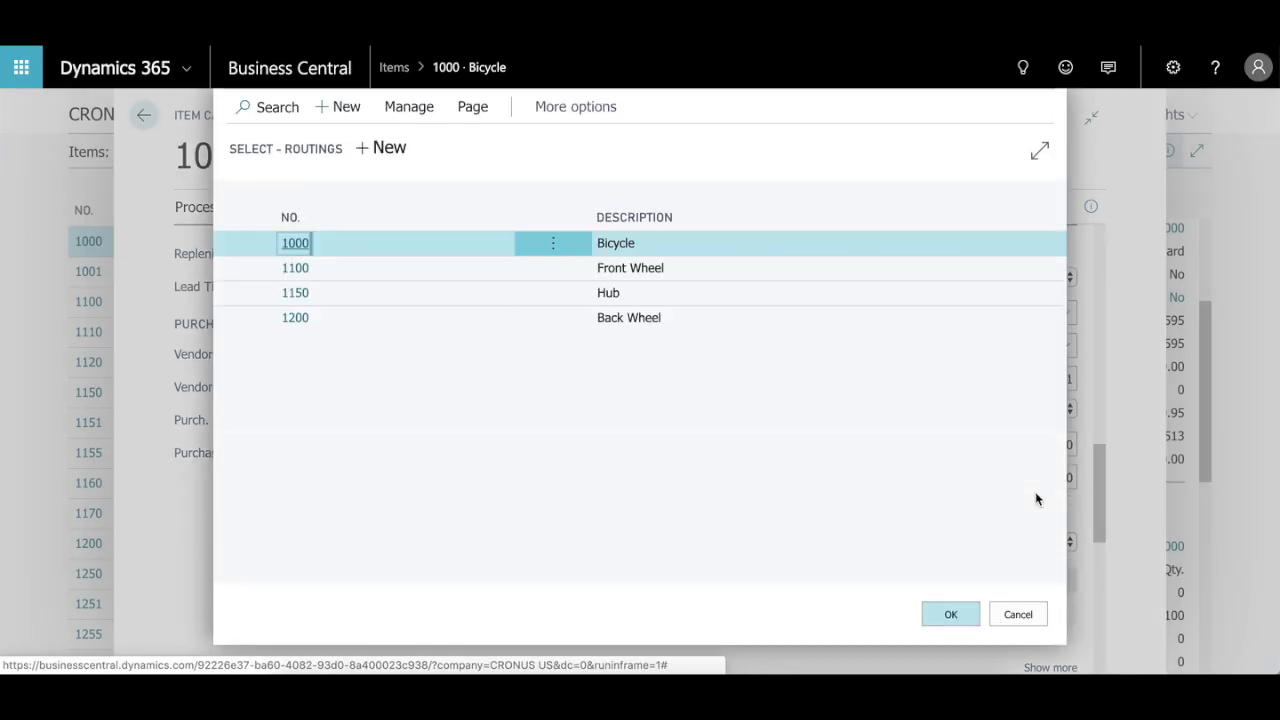
pyautogui.click(296, 244)
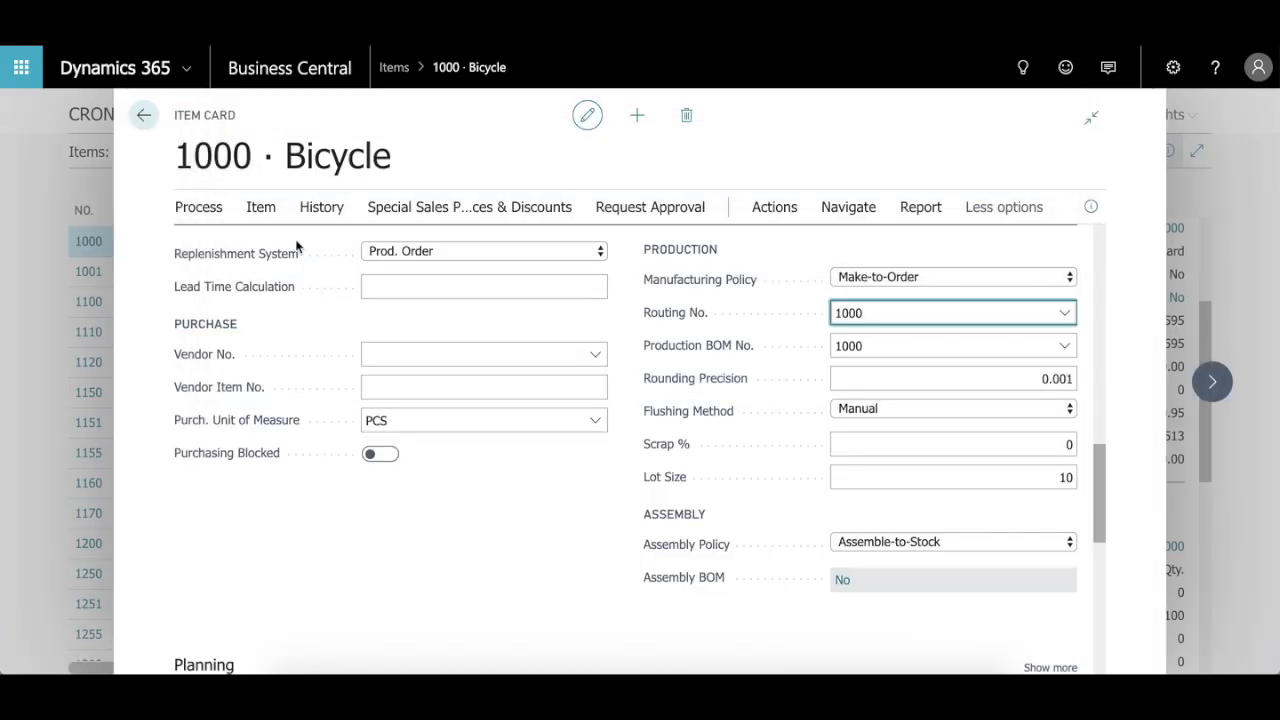
pyautogui.click(1064, 313)
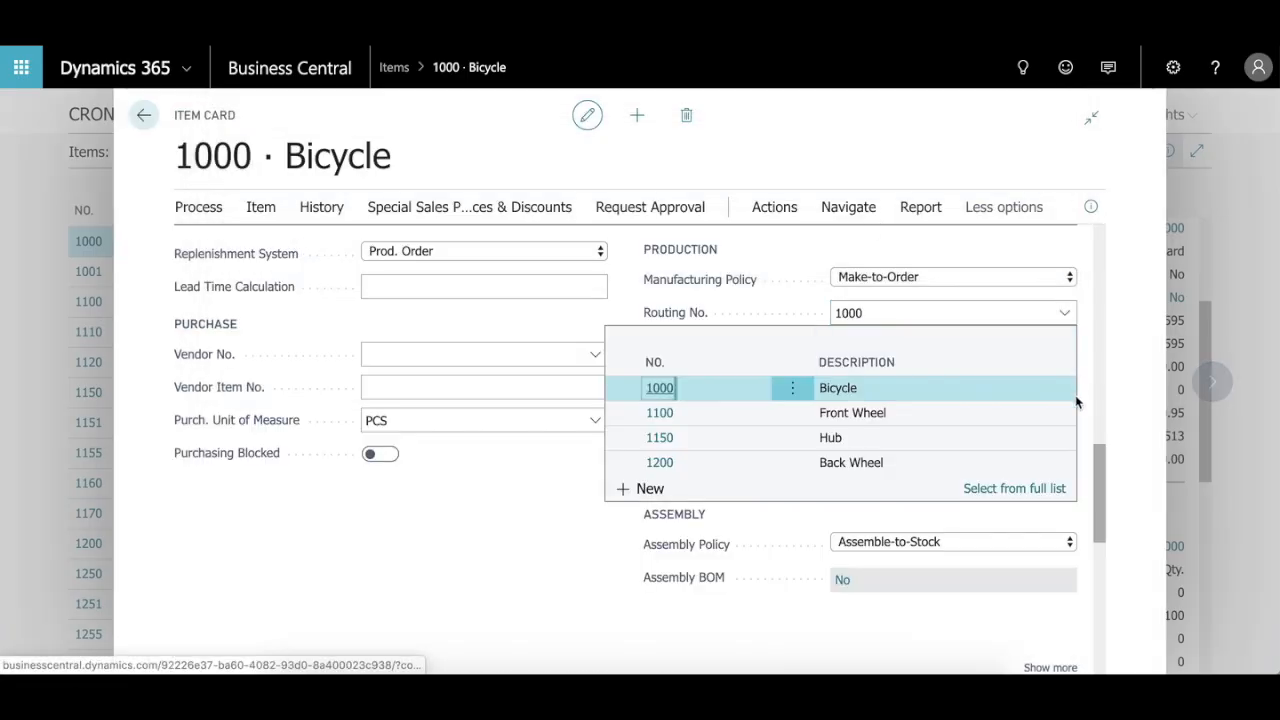
pyautogui.click(660, 388)
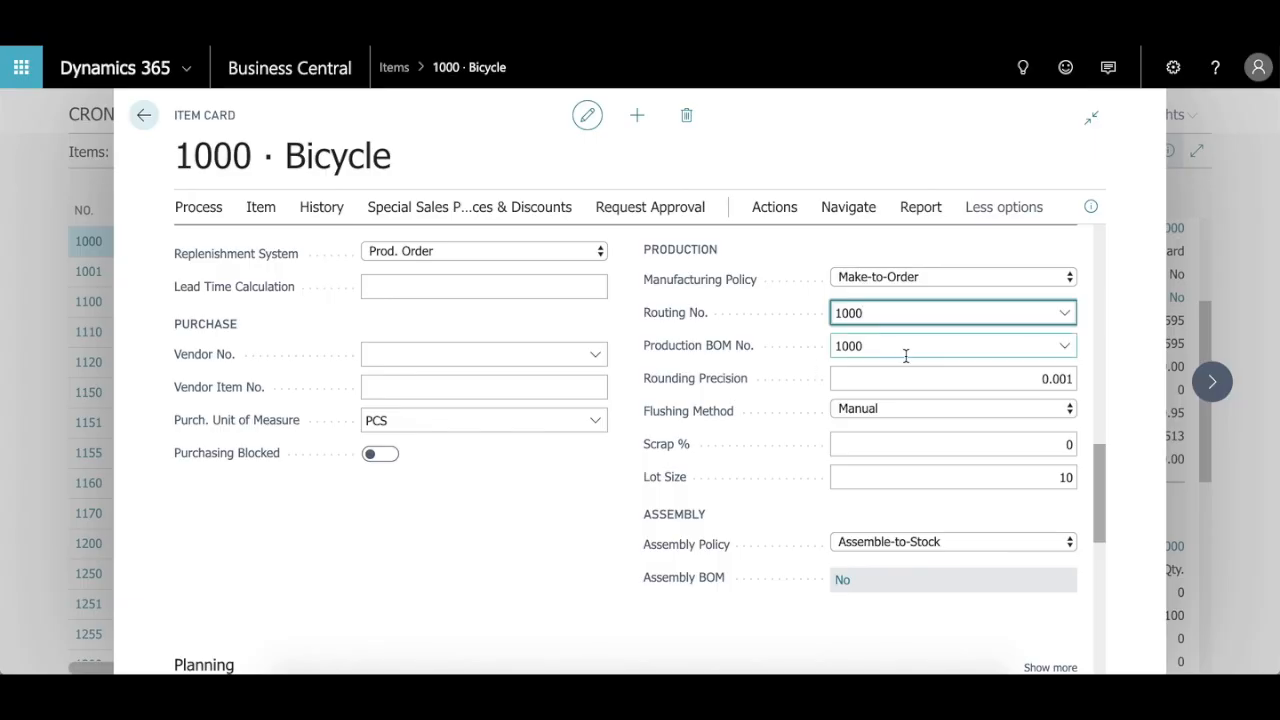
# Step: Look through the production BOMs available for the Bicycle and keep Production BOM No. 1000
pyautogui.moveTo(705, 358)
pyautogui.click(1066, 346)
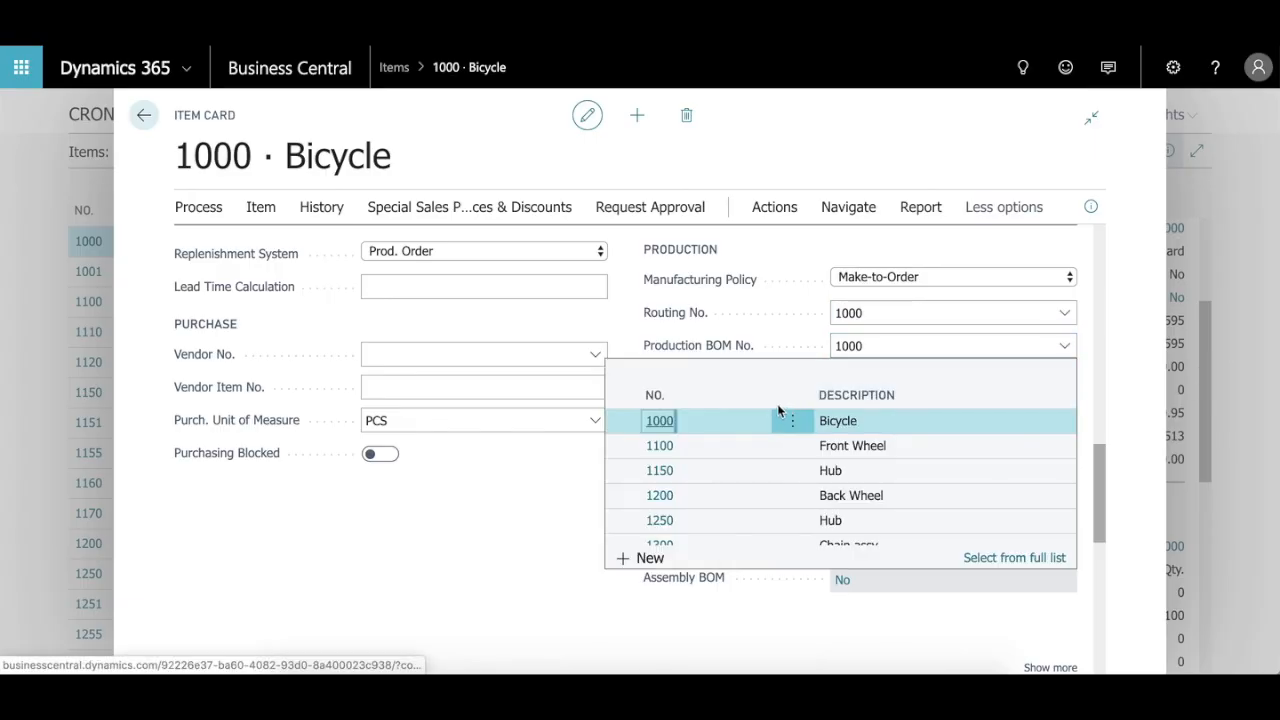
pyautogui.scroll(-1, 717, 480)
pyautogui.scroll(2, 716, 478)
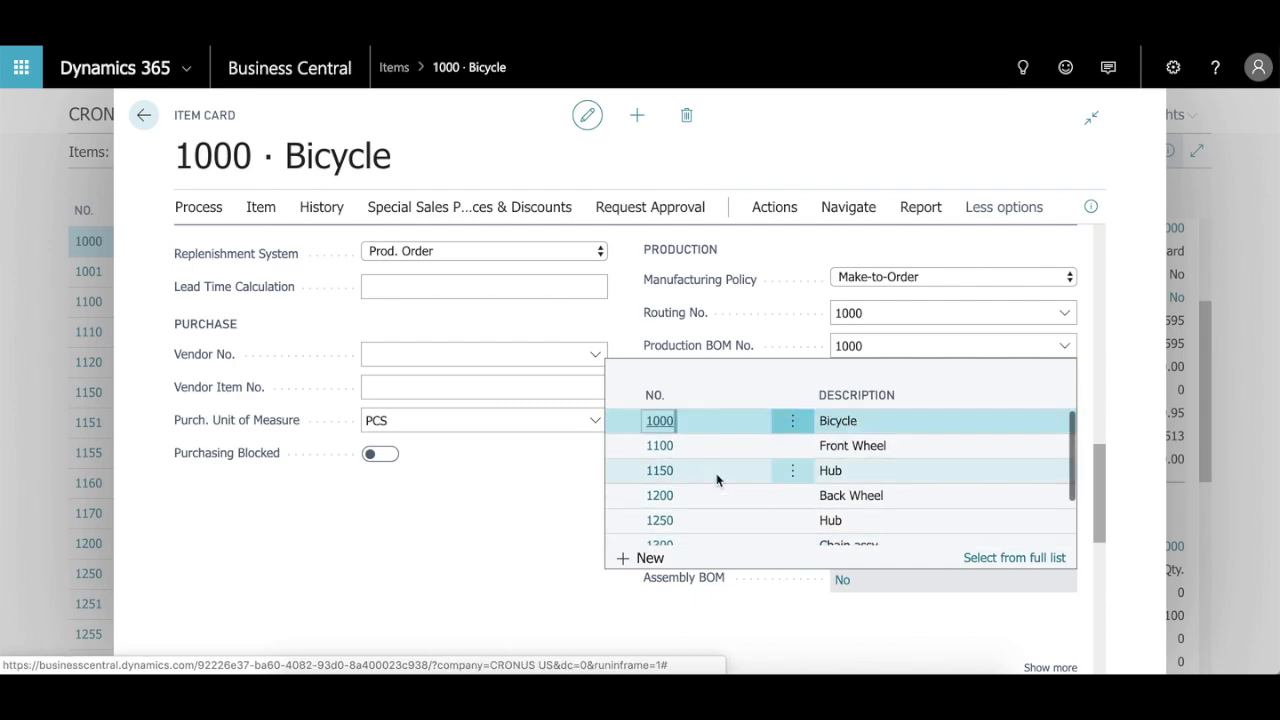
pyautogui.click(667, 423)
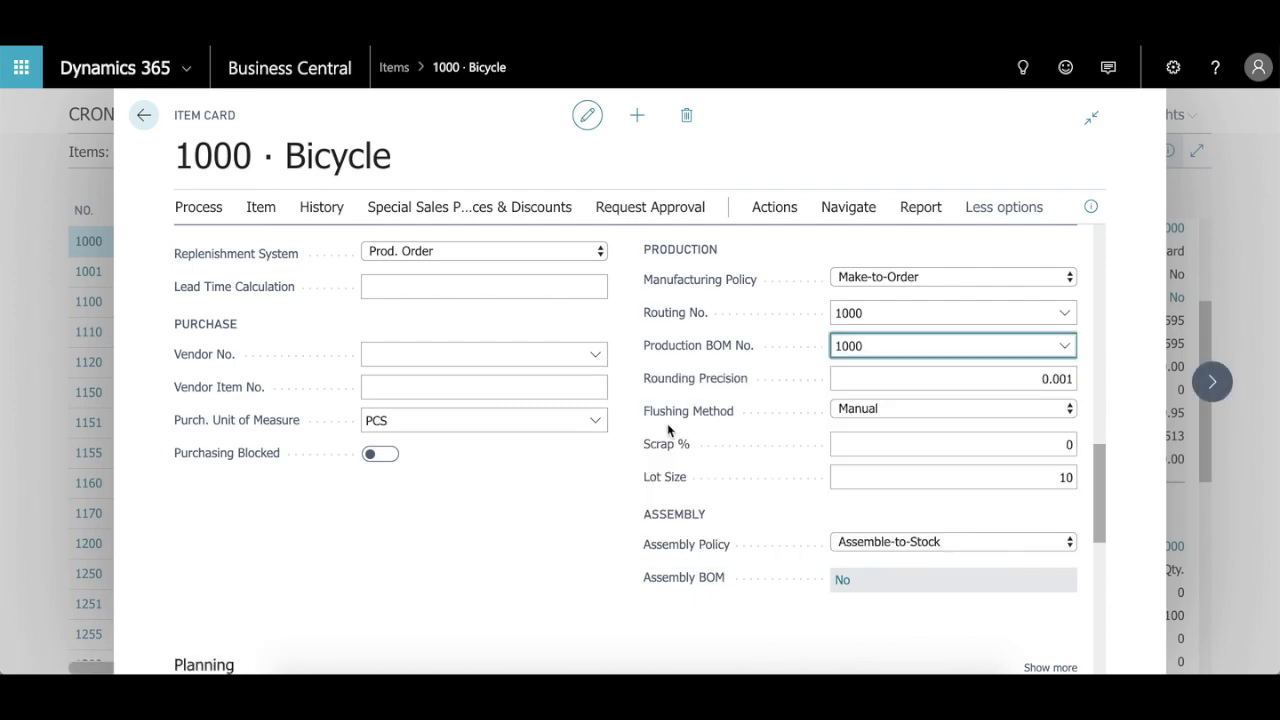
# Step: Check the Flushing Method options in the Bicycle's production settings, keeping Manual
pyautogui.scroll(-1, 781, 406)
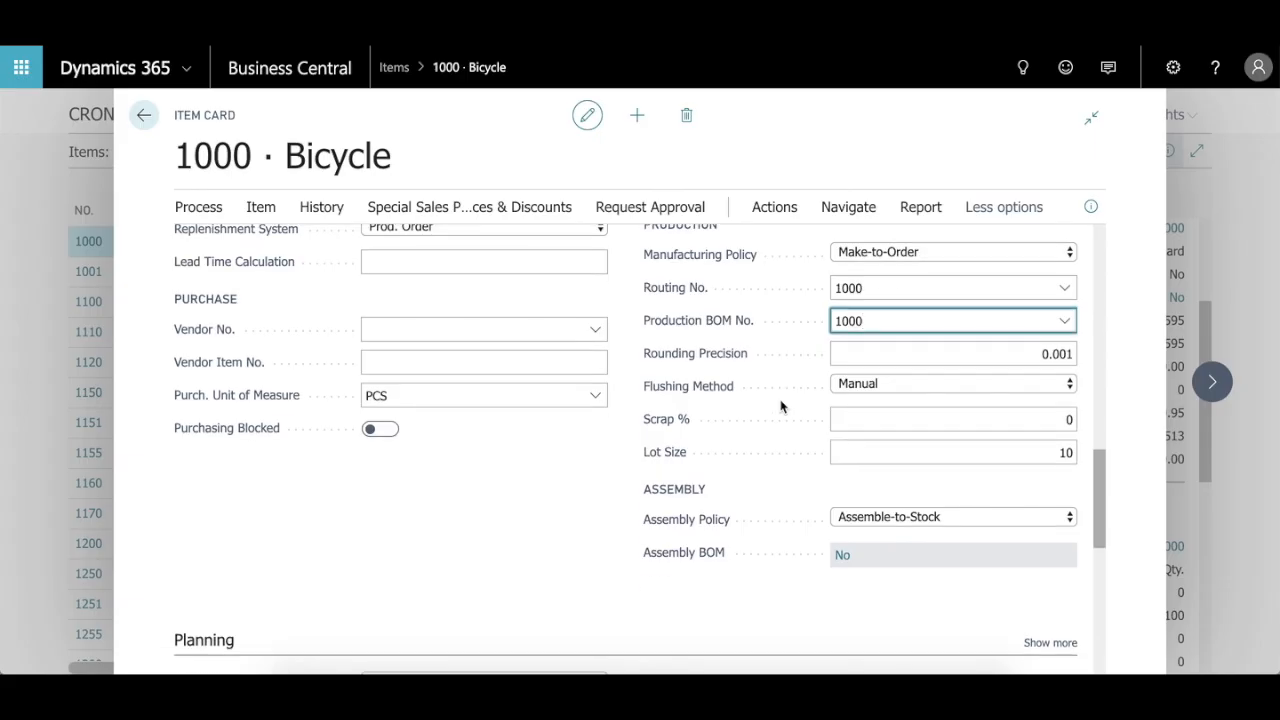
pyautogui.scroll(-1, 781, 406)
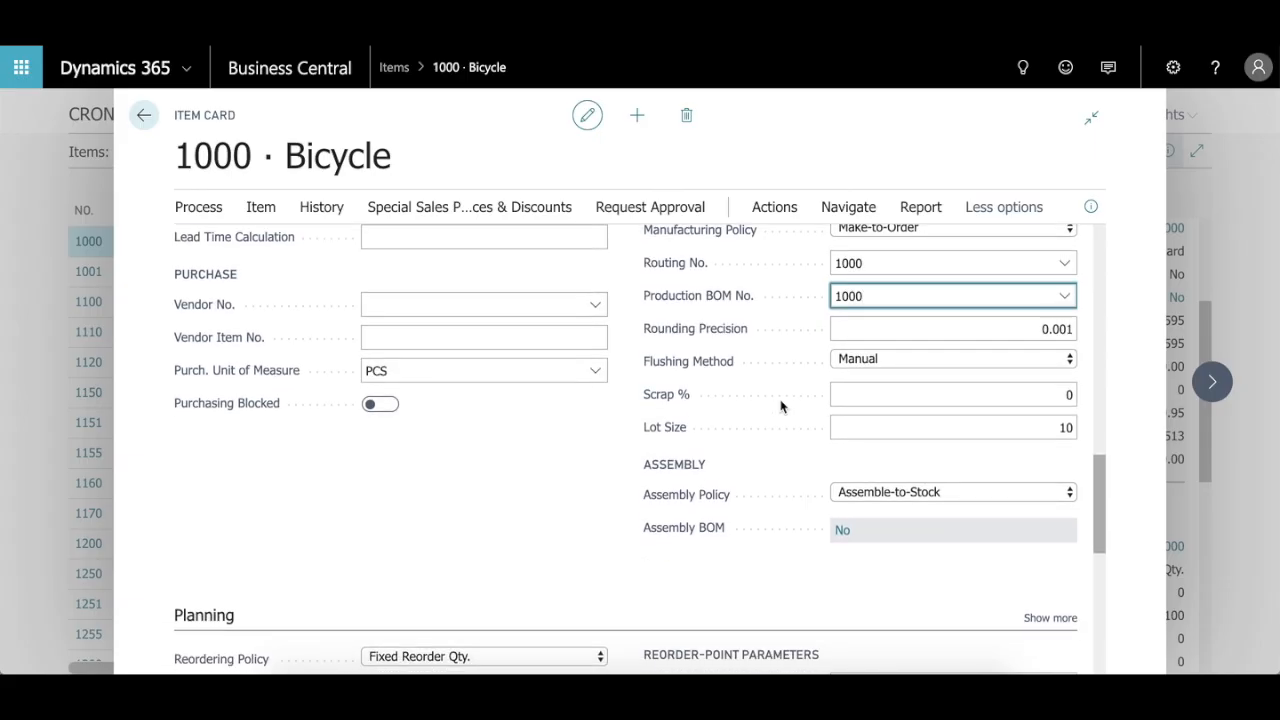
pyautogui.click(893, 368)
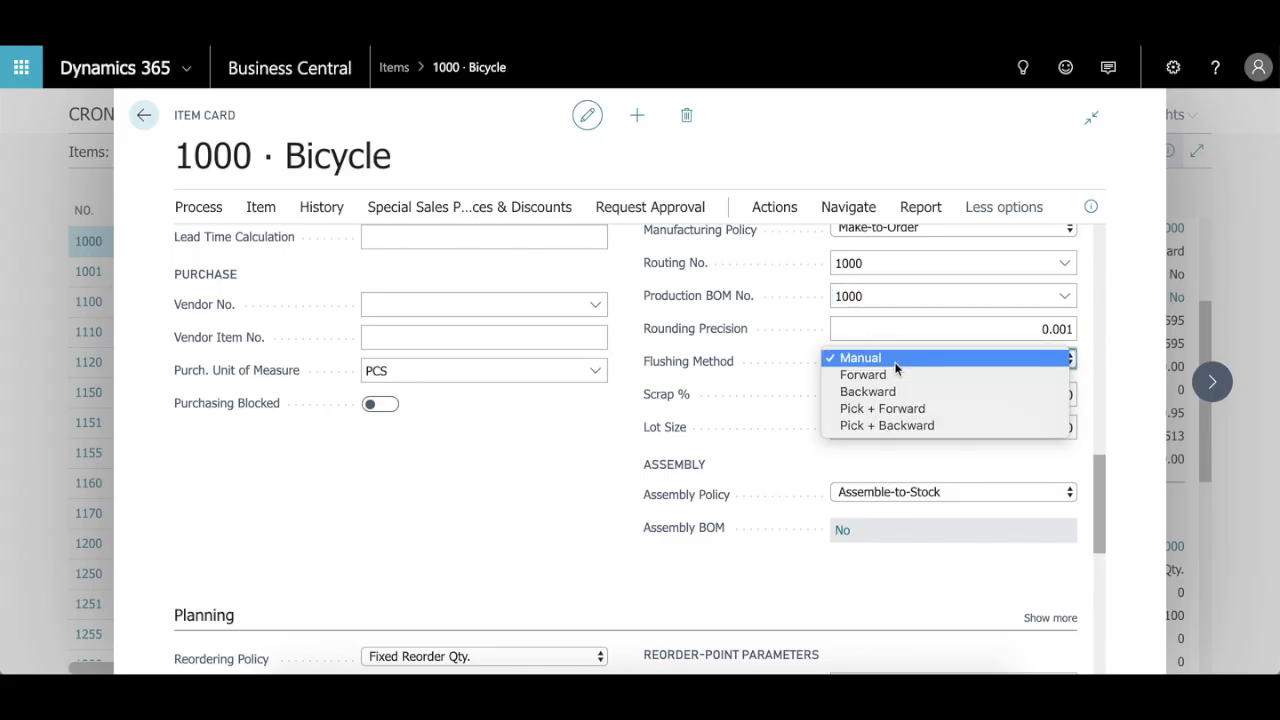
pyautogui.click(543, 491)
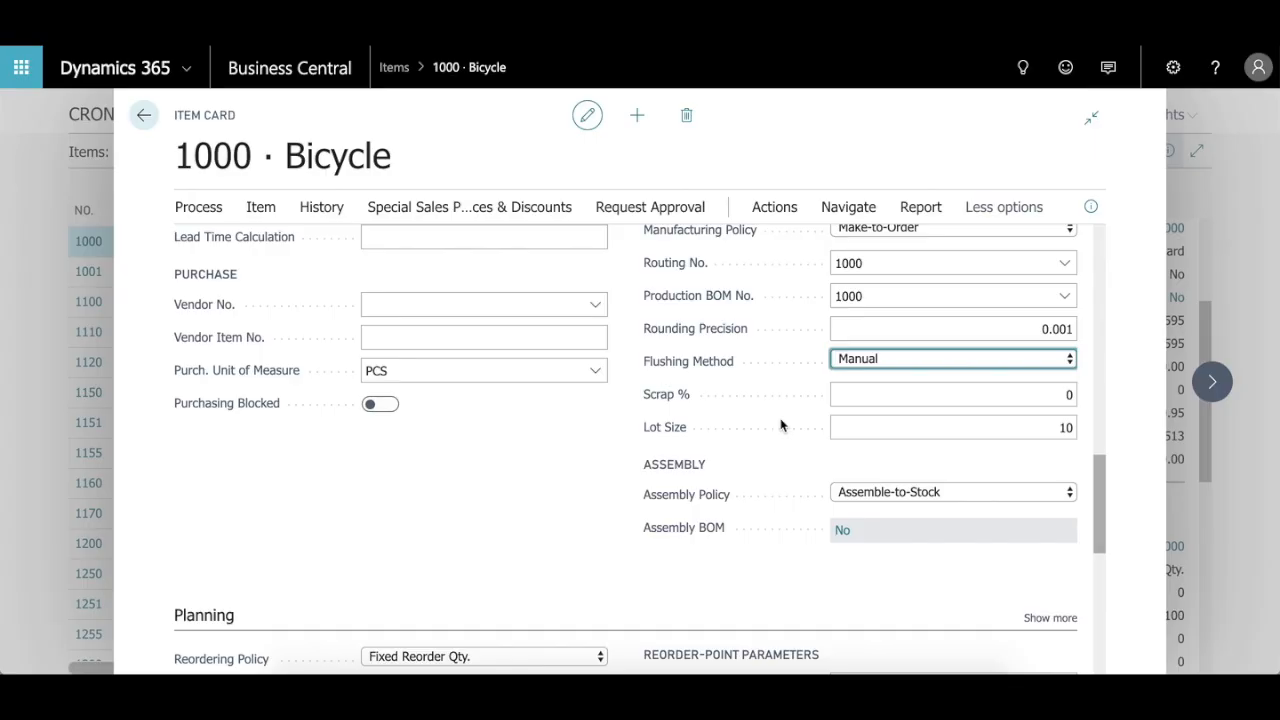
# Step: Review the Bicycle's assembly settings and its Planning and Item Tracking sections
pyautogui.scroll(-2, 822, 458)
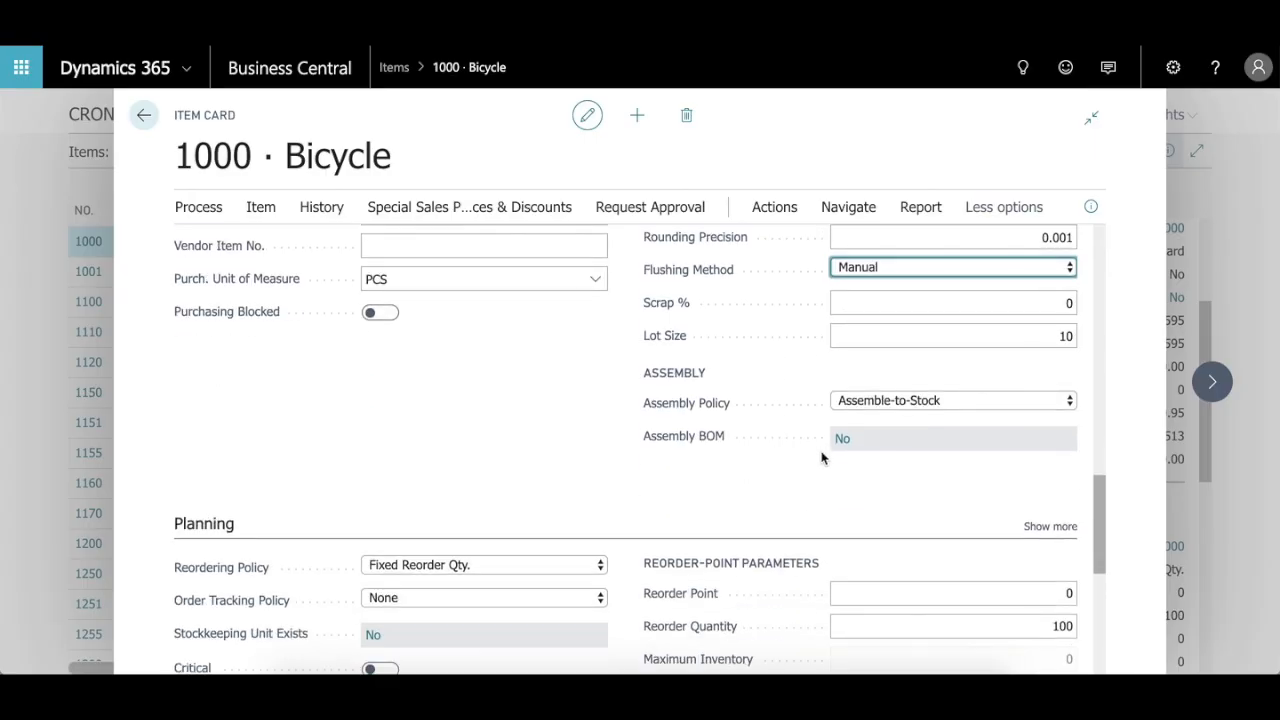
pyautogui.scroll(-5, 822, 458)
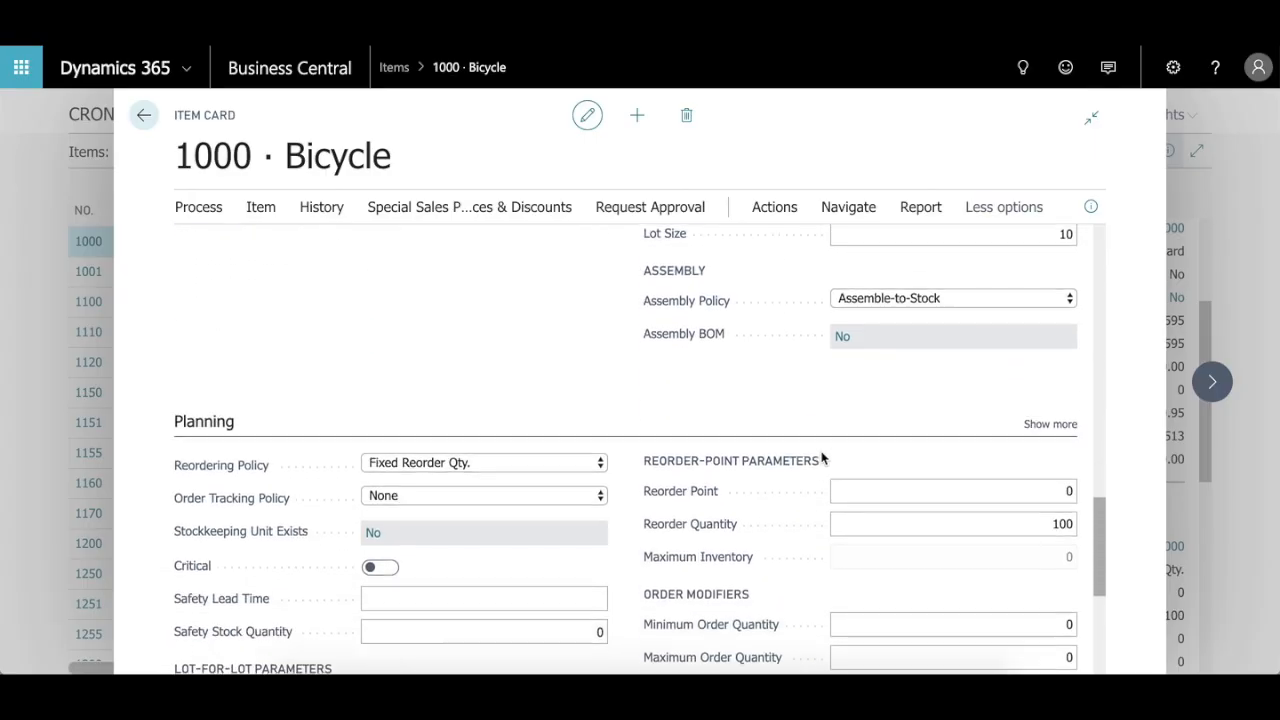
pyautogui.scroll(-1, 822, 458)
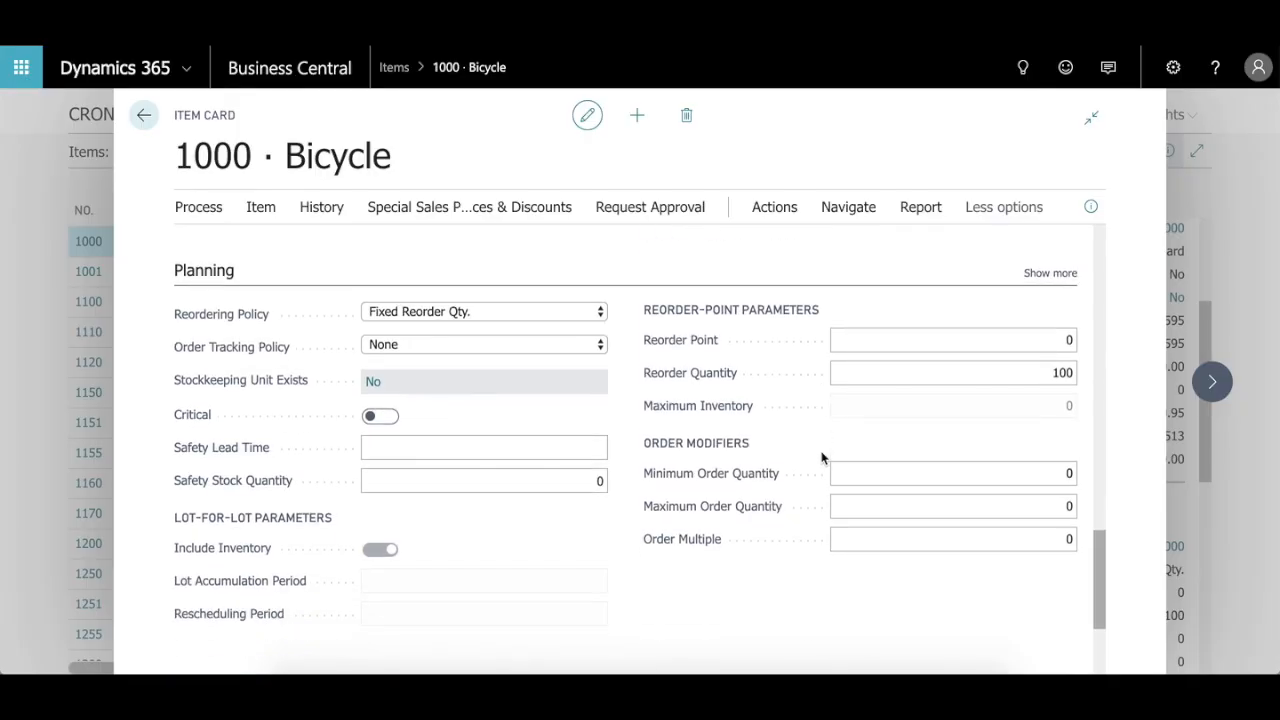
pyautogui.scroll(-1, 822, 458)
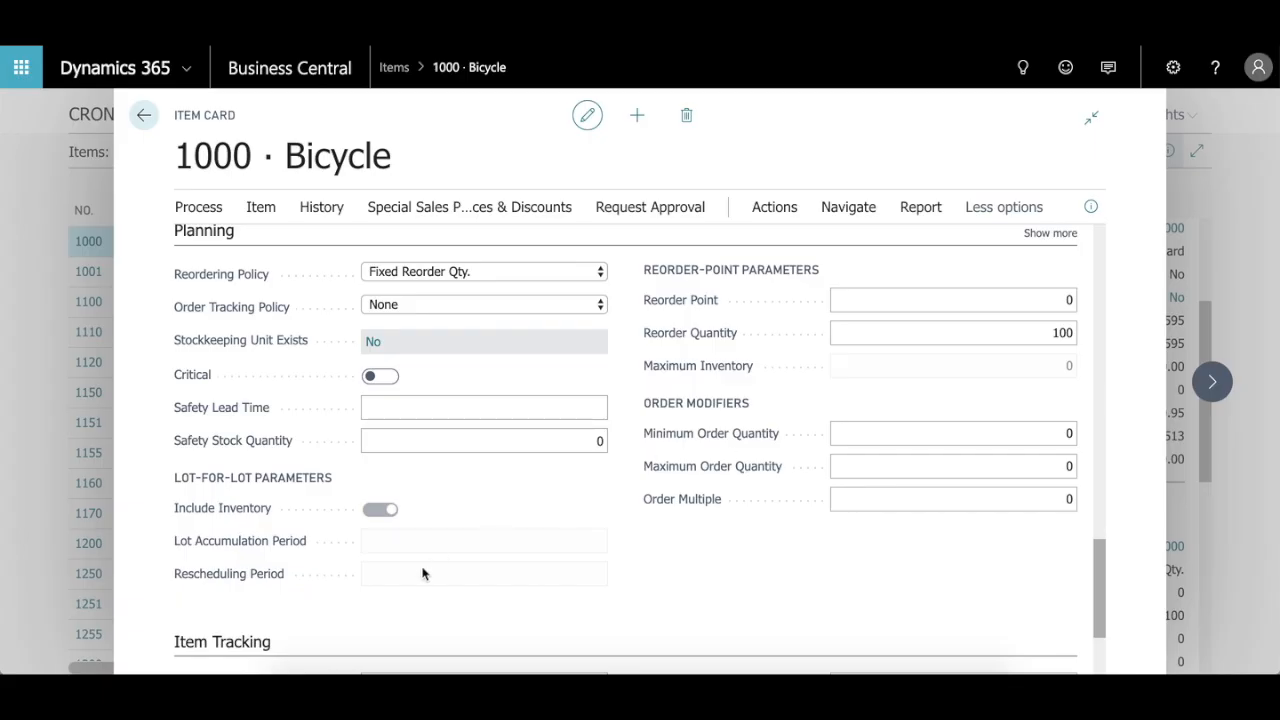
pyautogui.scroll(2, 422, 573)
pyautogui.scroll(-6, 422, 573)
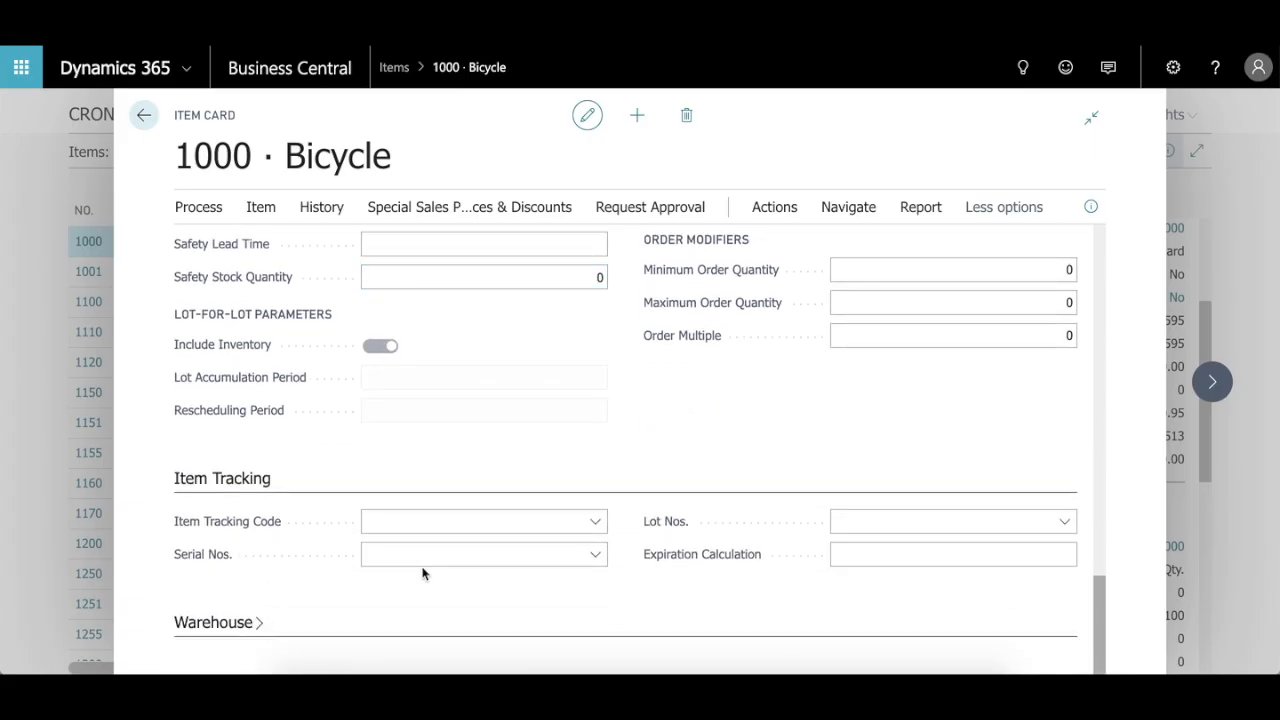
# Step: Expand and review the Bicycle's Warehouse section, and return to the card's Inventory section
pyautogui.click(246, 626)
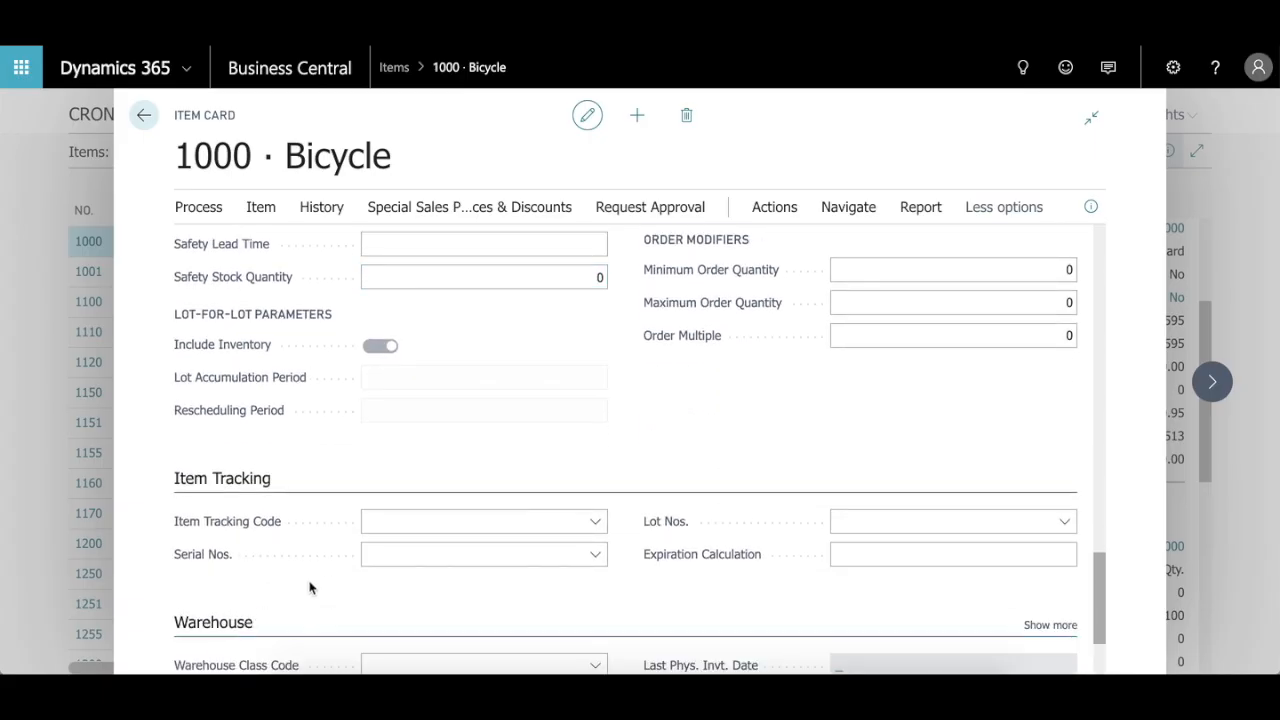
pyautogui.scroll(-3, 310, 588)
pyautogui.scroll(-2, 310, 588)
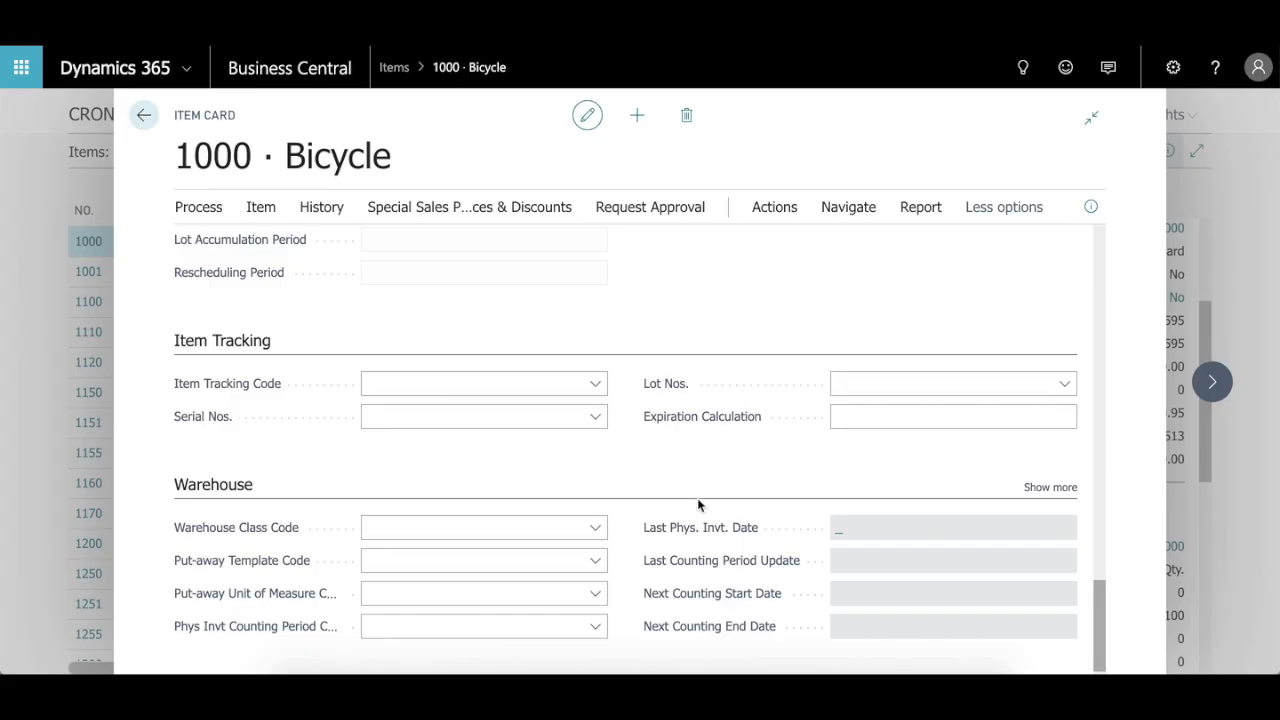
pyautogui.scroll(-1, 640, 453)
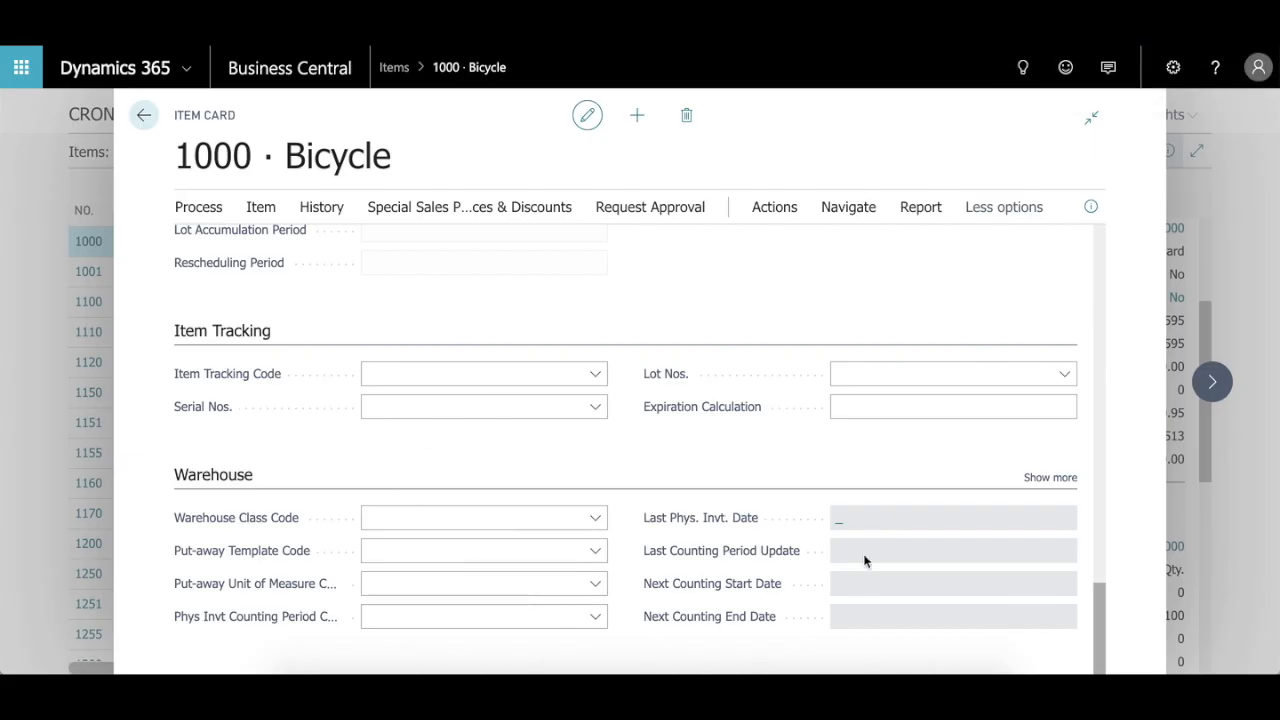
pyautogui.scroll(3, 503, 502)
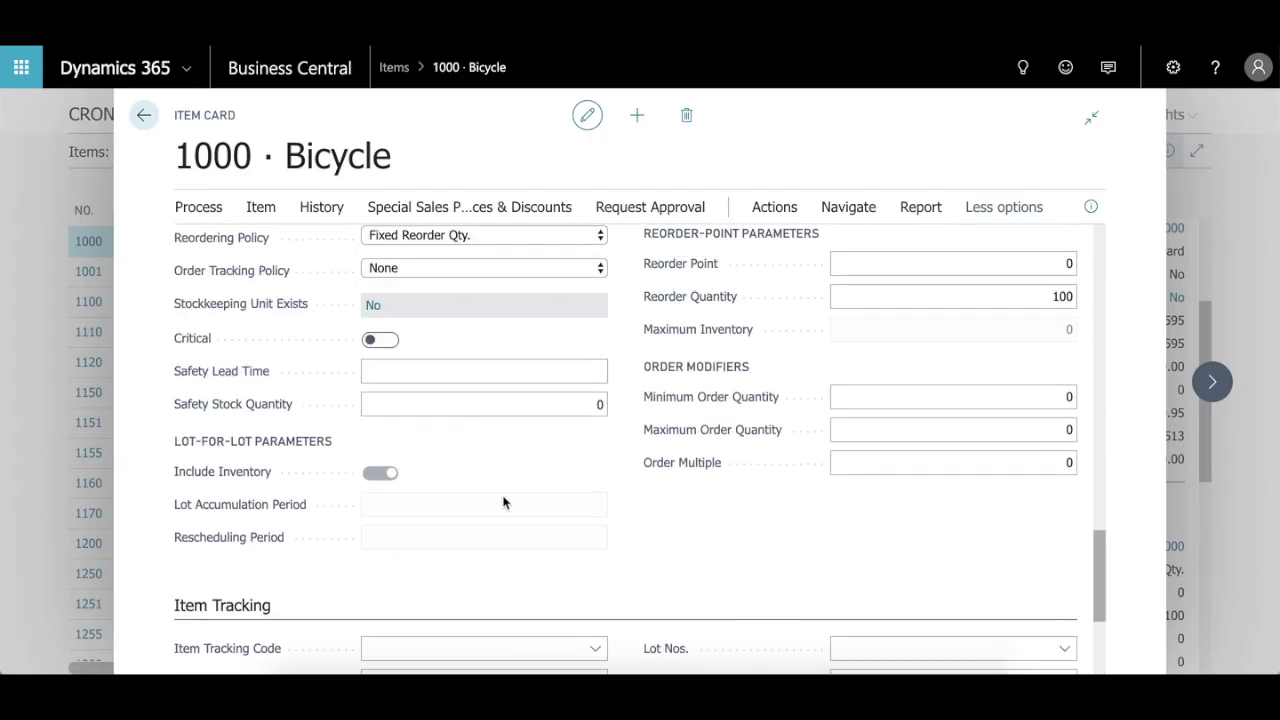
pyautogui.scroll(10, 514, 402)
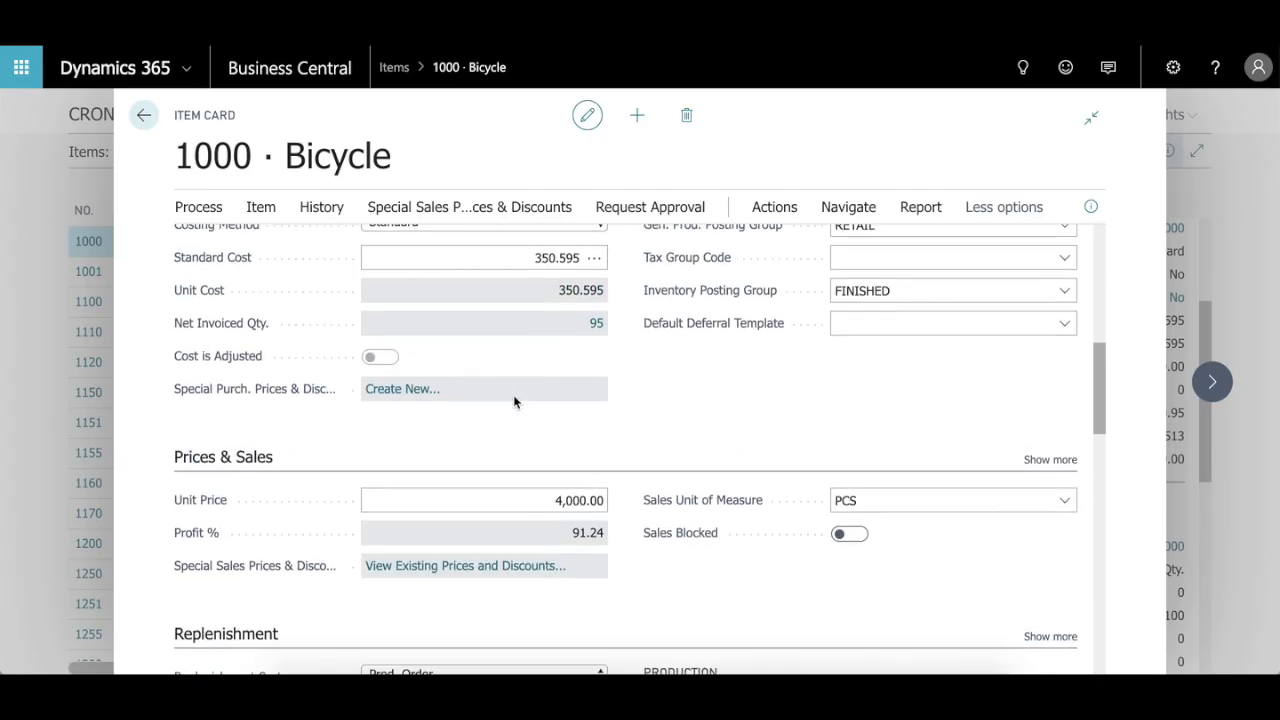
pyautogui.scroll(5, 514, 402)
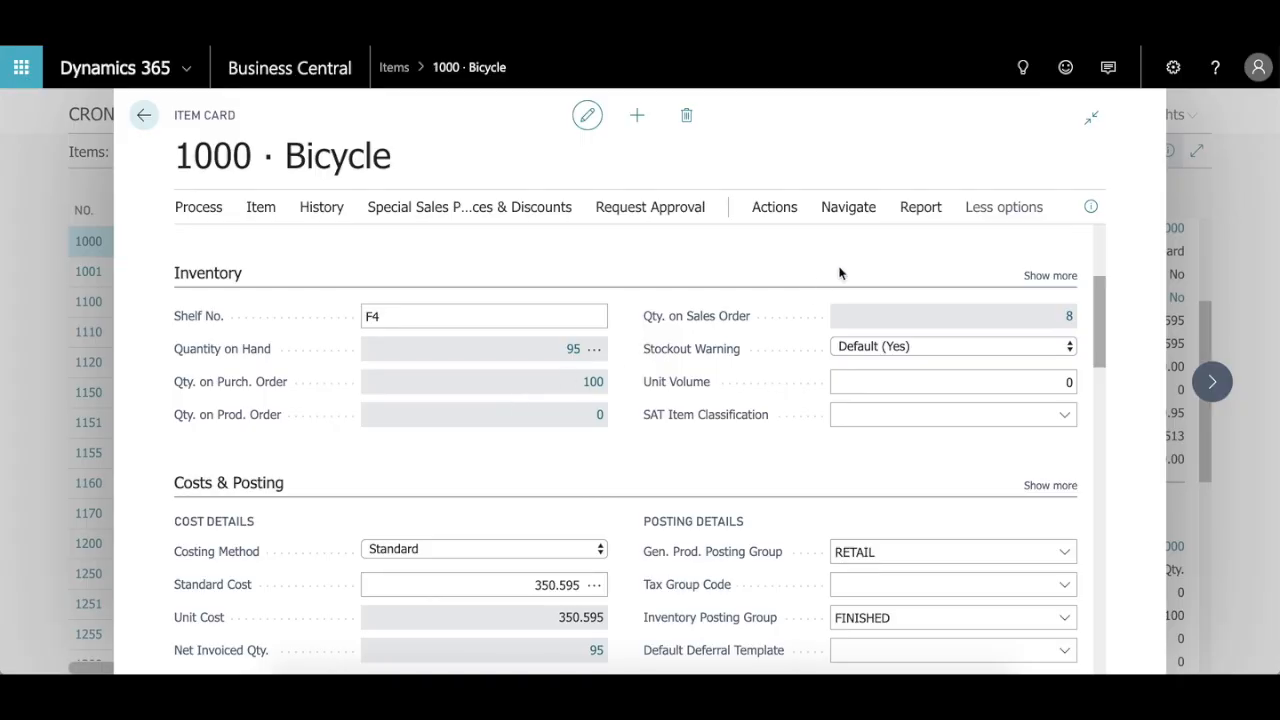
# Step: Return to the Items list and check which Excel options are available for it
pyautogui.click(145, 117)
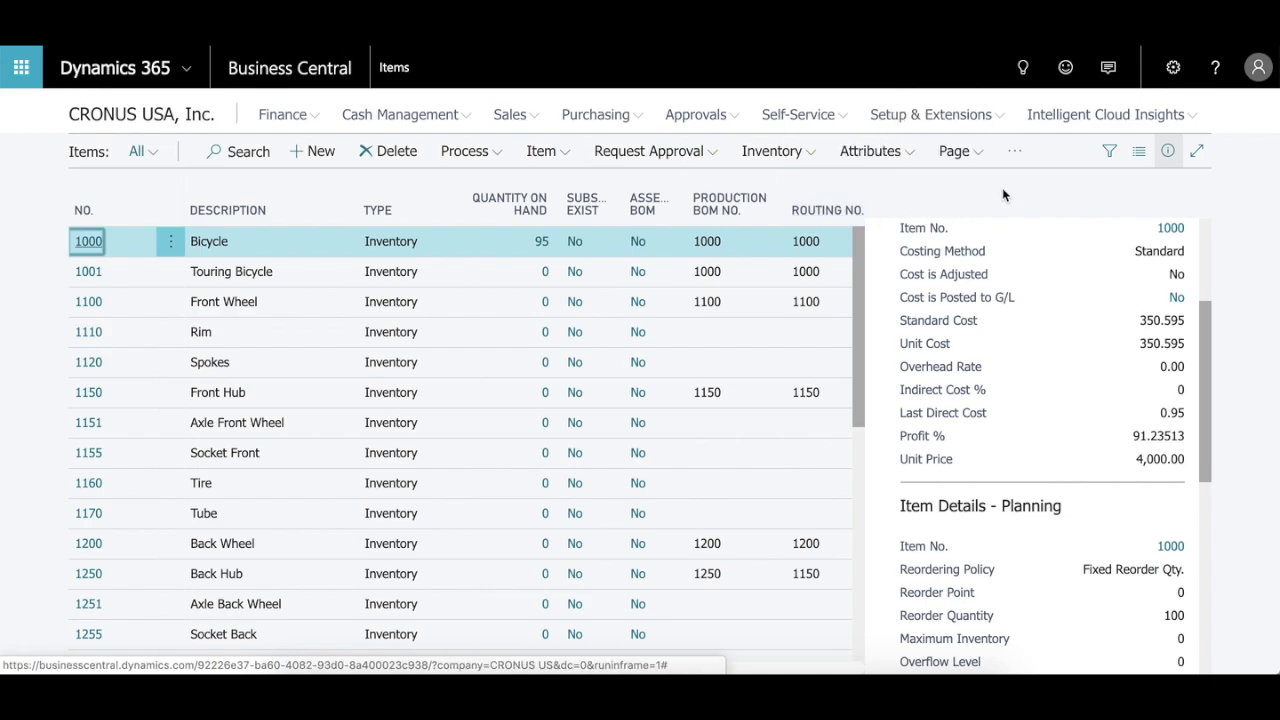
pyautogui.click(977, 162)
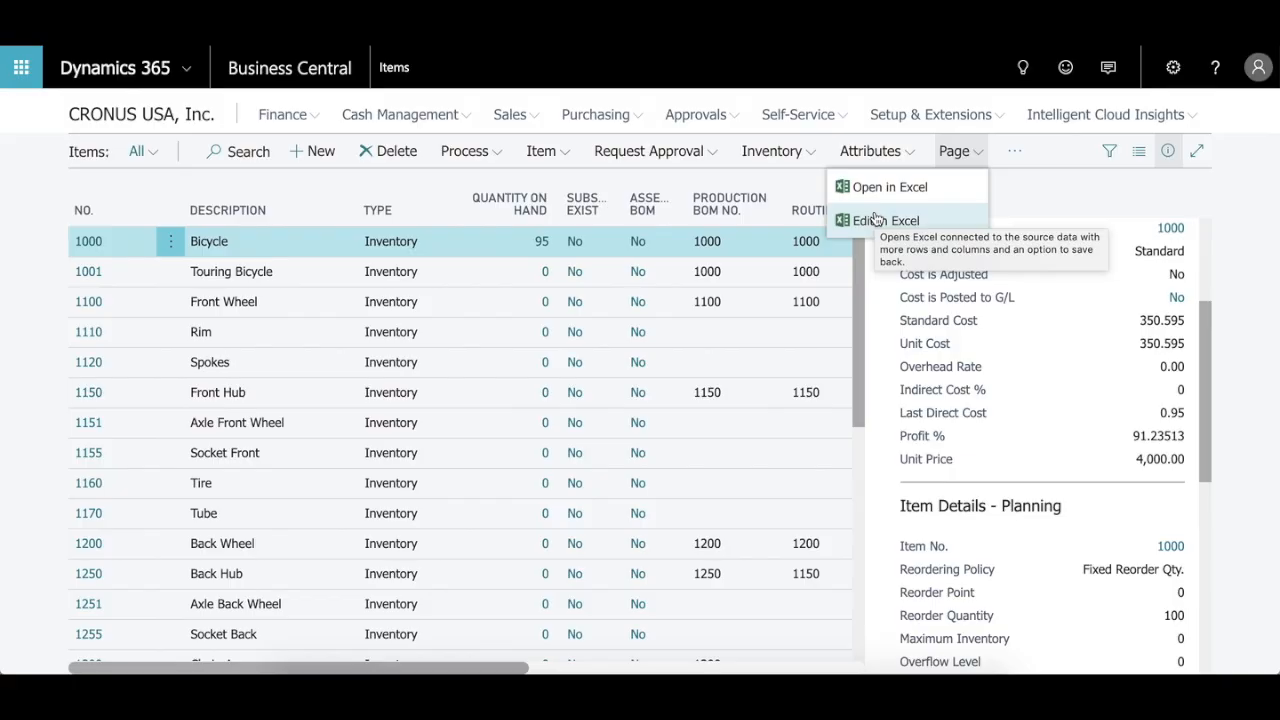
pyautogui.click(1041, 201)
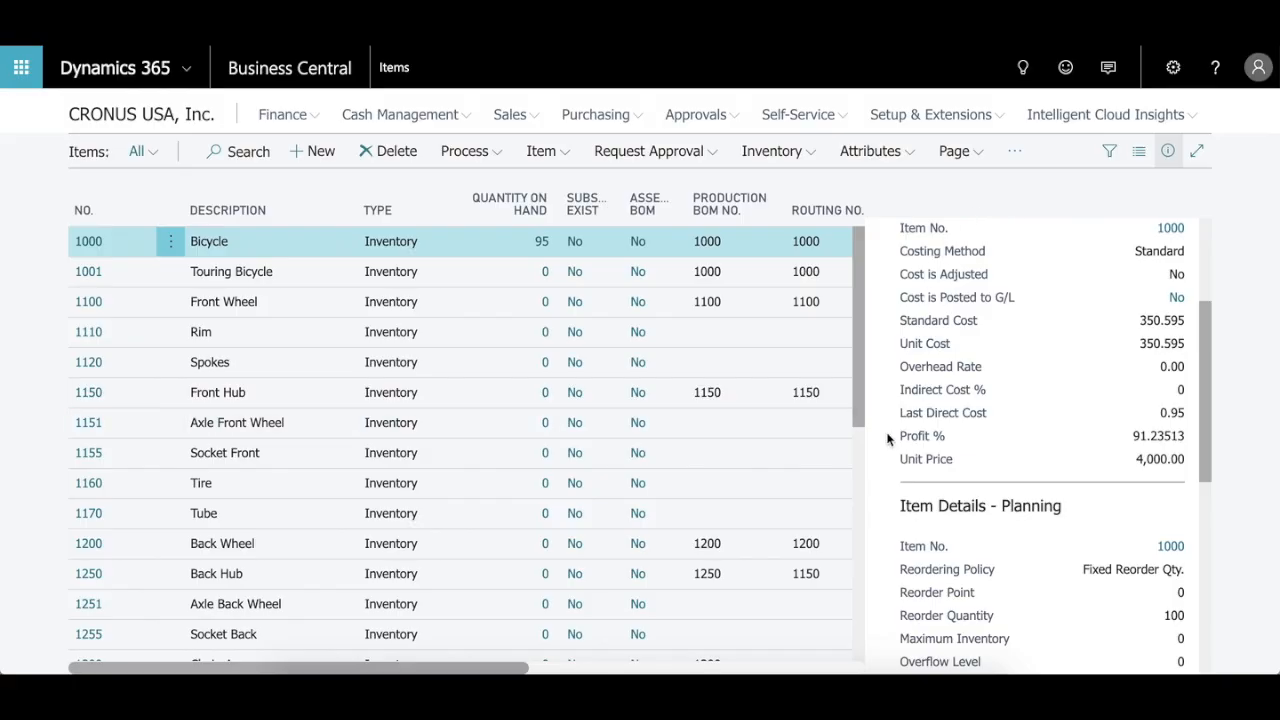
# Step: Review the Bicycle's invoicing and planning details beside the Items list, hiding and redisplaying the details pane
pyautogui.scroll(-1, 1050, 377)
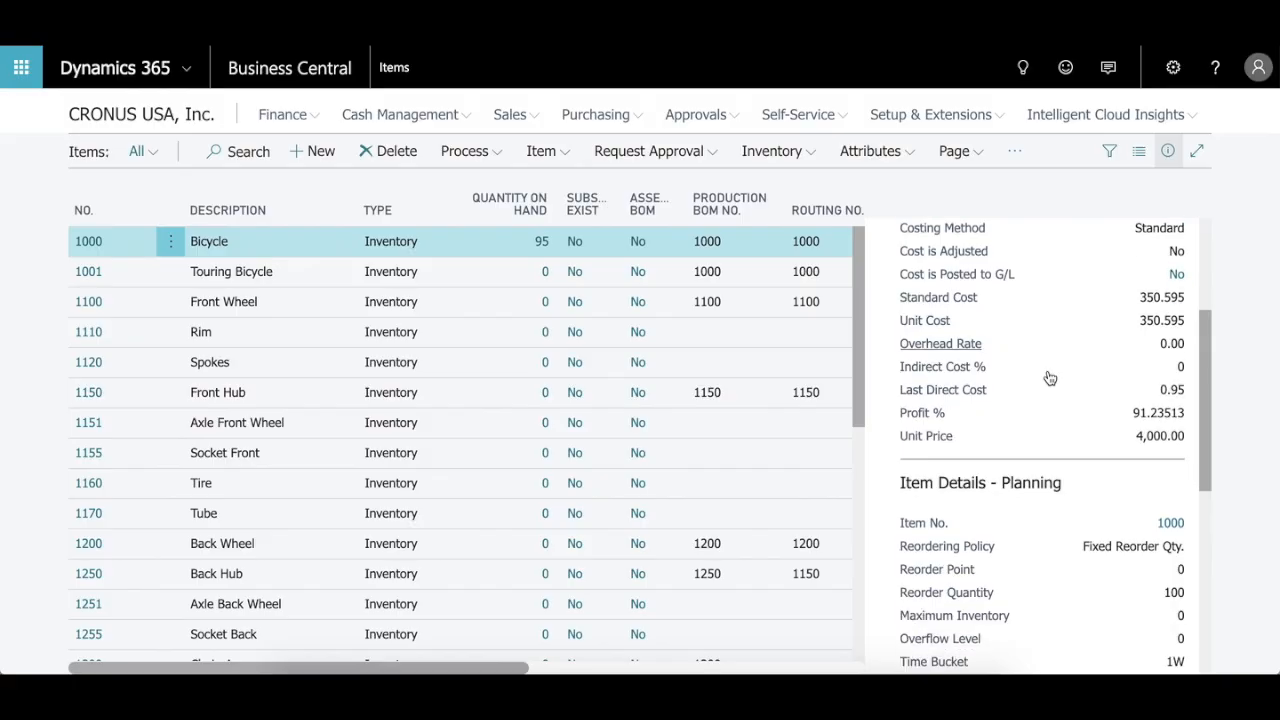
pyautogui.scroll(-3, 1050, 377)
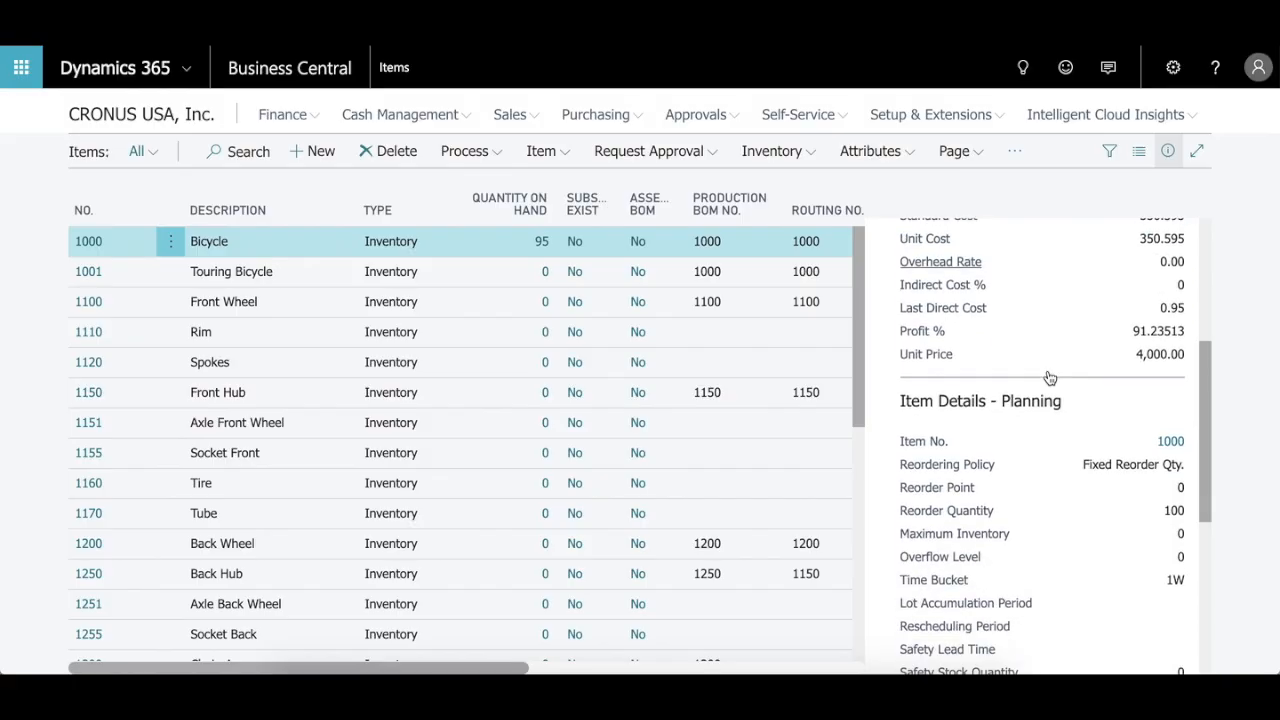
pyautogui.click(1168, 153)
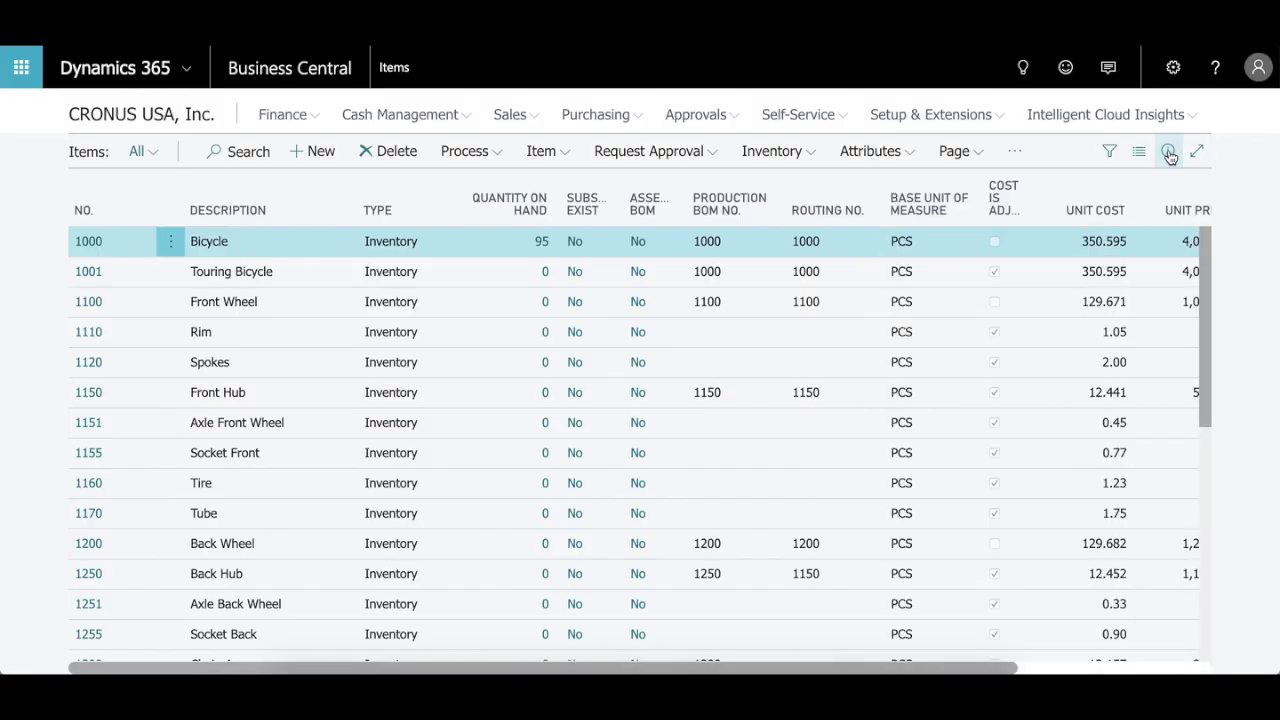
pyautogui.click(1168, 153)
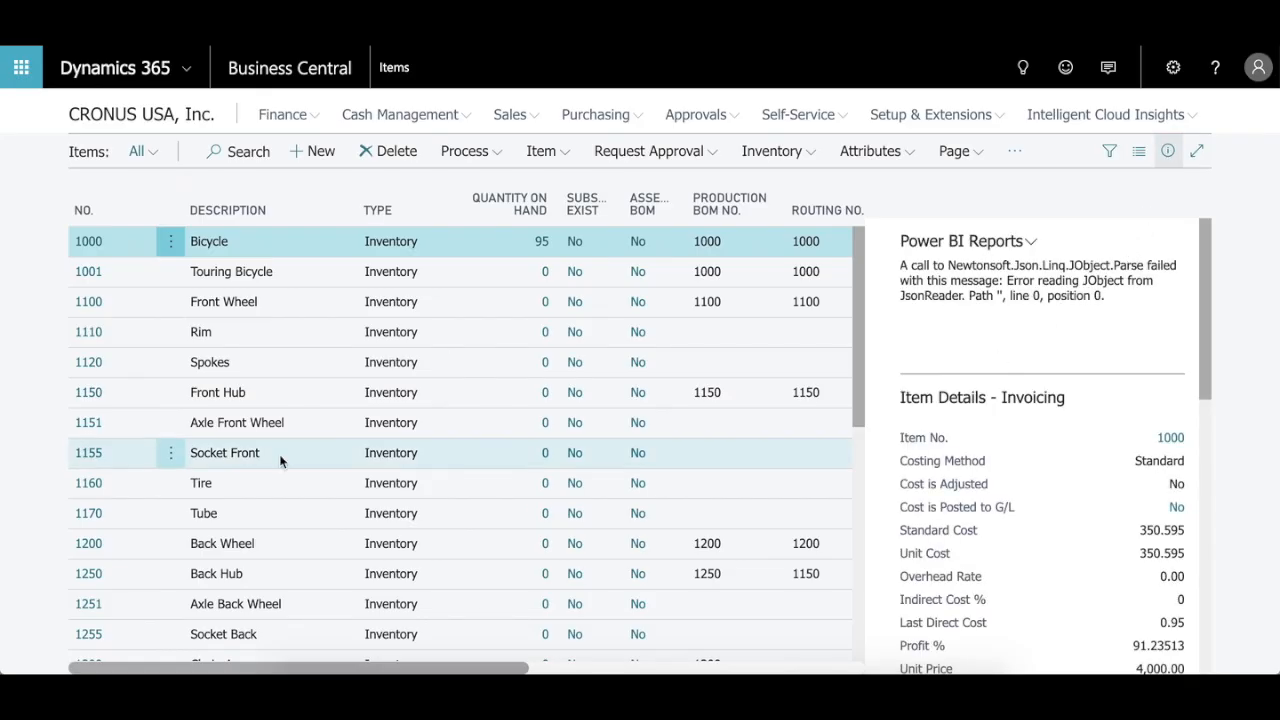
# Step: Select Spokes, Front Hub and Tire in turn to review their invoicing and planning details, and hide the details pane
pyautogui.click(170, 364)
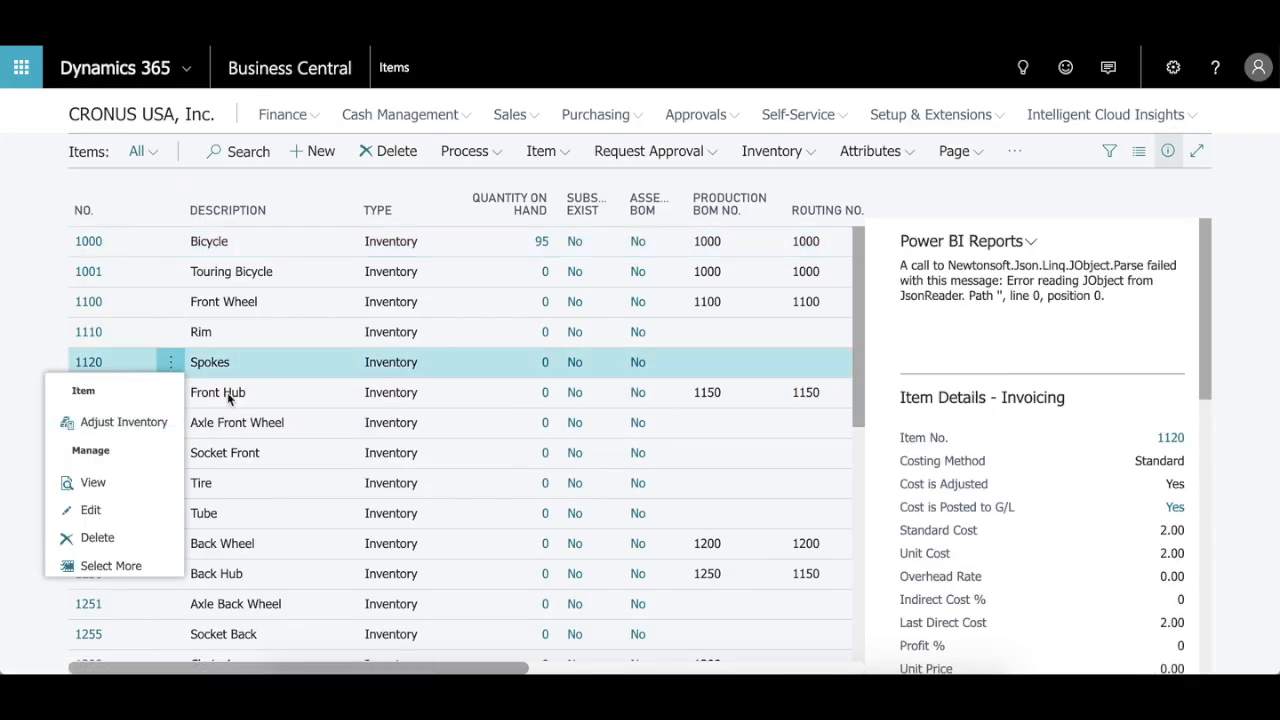
pyautogui.click(273, 380)
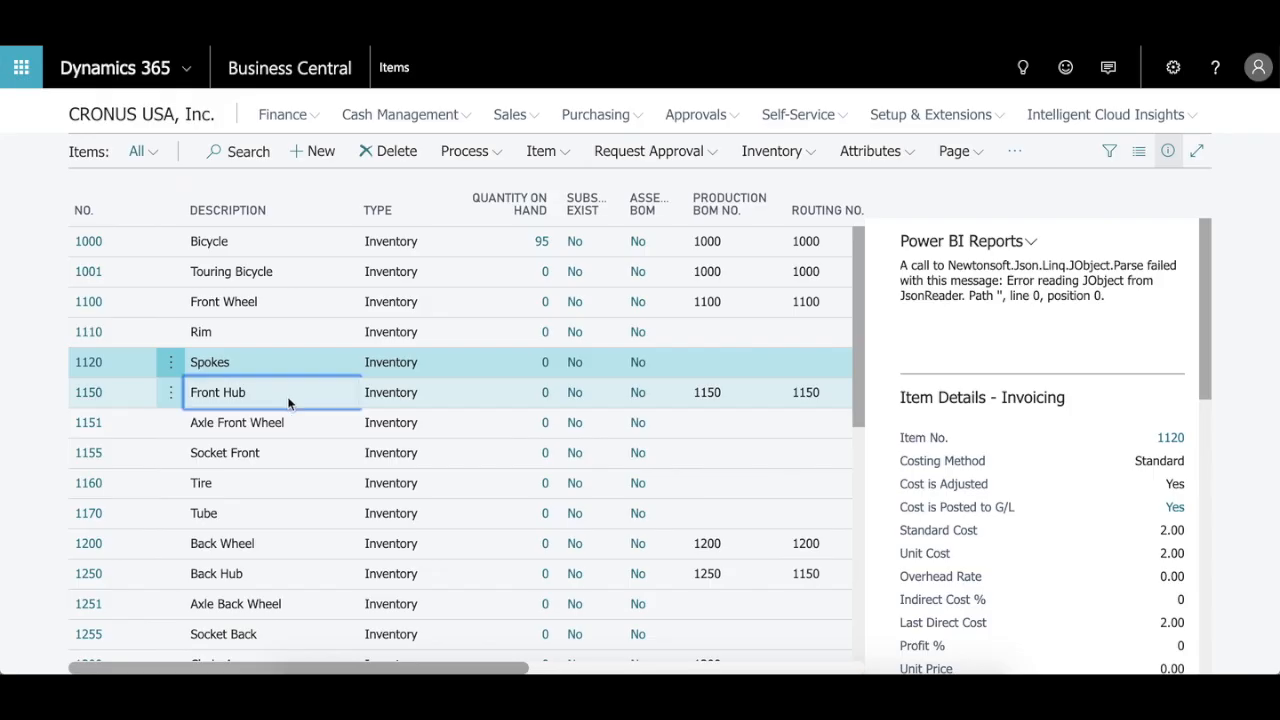
pyautogui.scroll(-3, 940, 507)
pyautogui.scroll(-5, 940, 507)
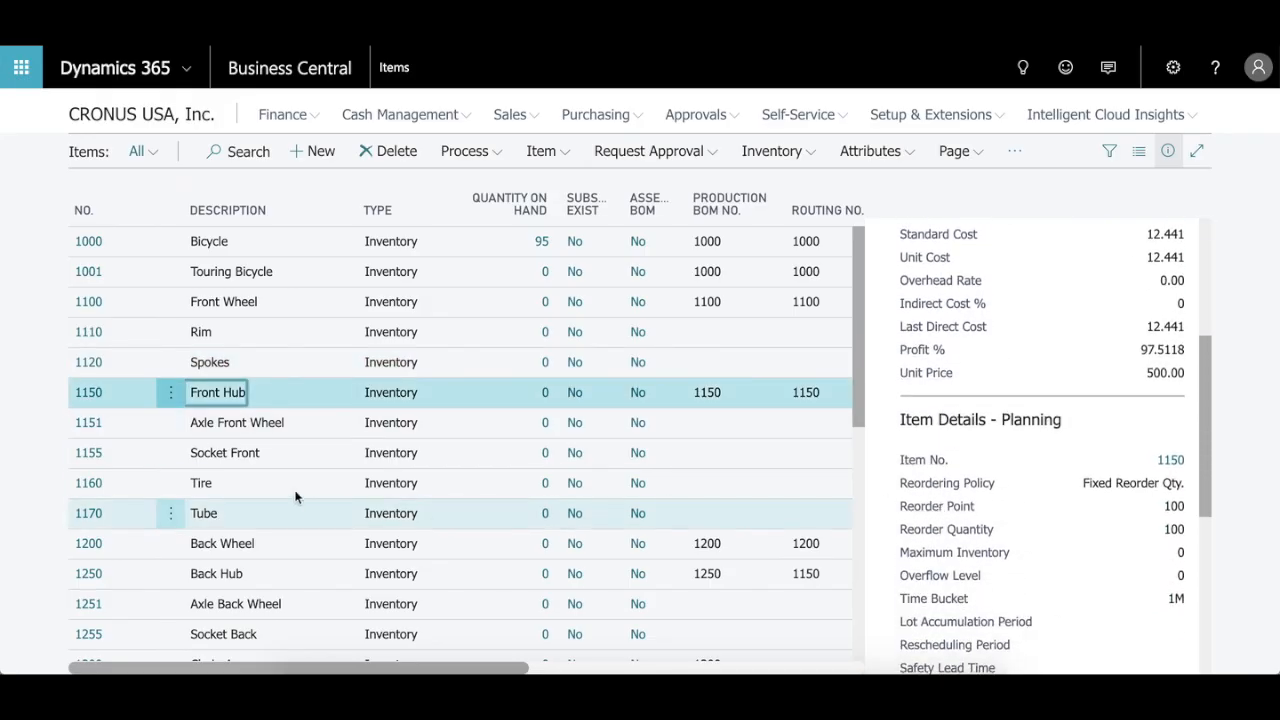
pyautogui.click(273, 482)
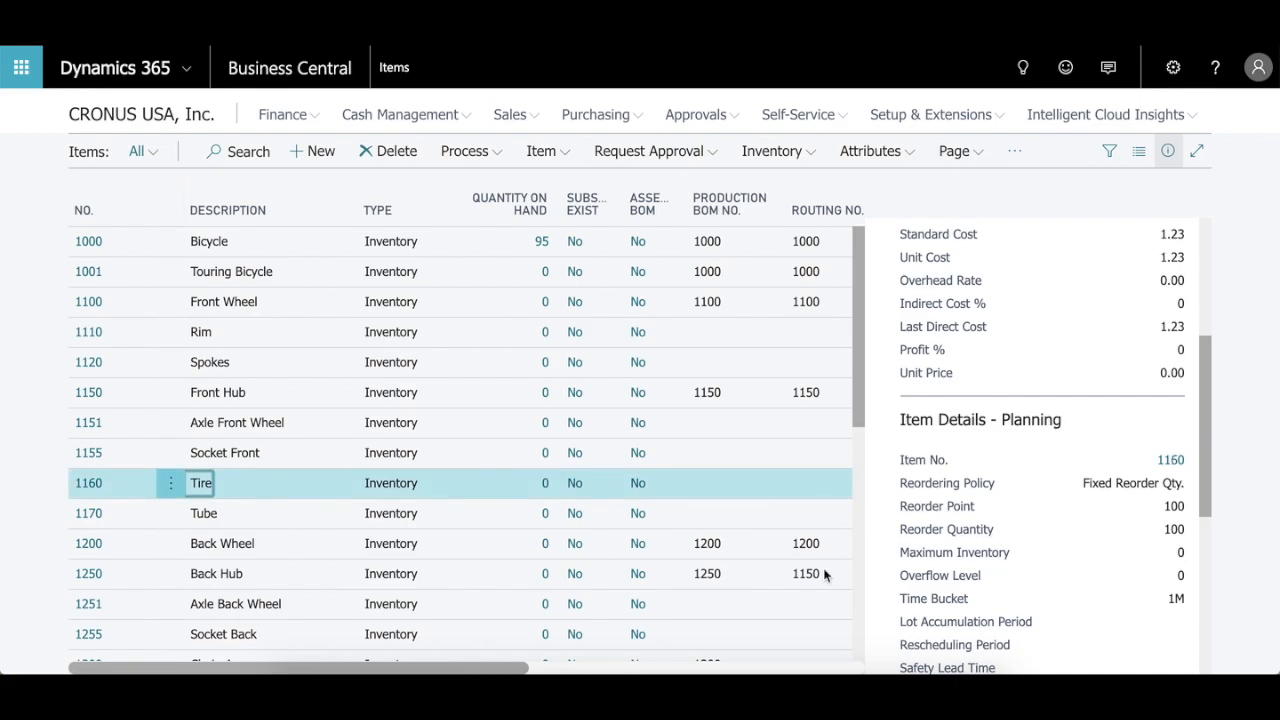
pyautogui.scroll(-1, 489, 521)
pyautogui.scroll(1, 489, 521)
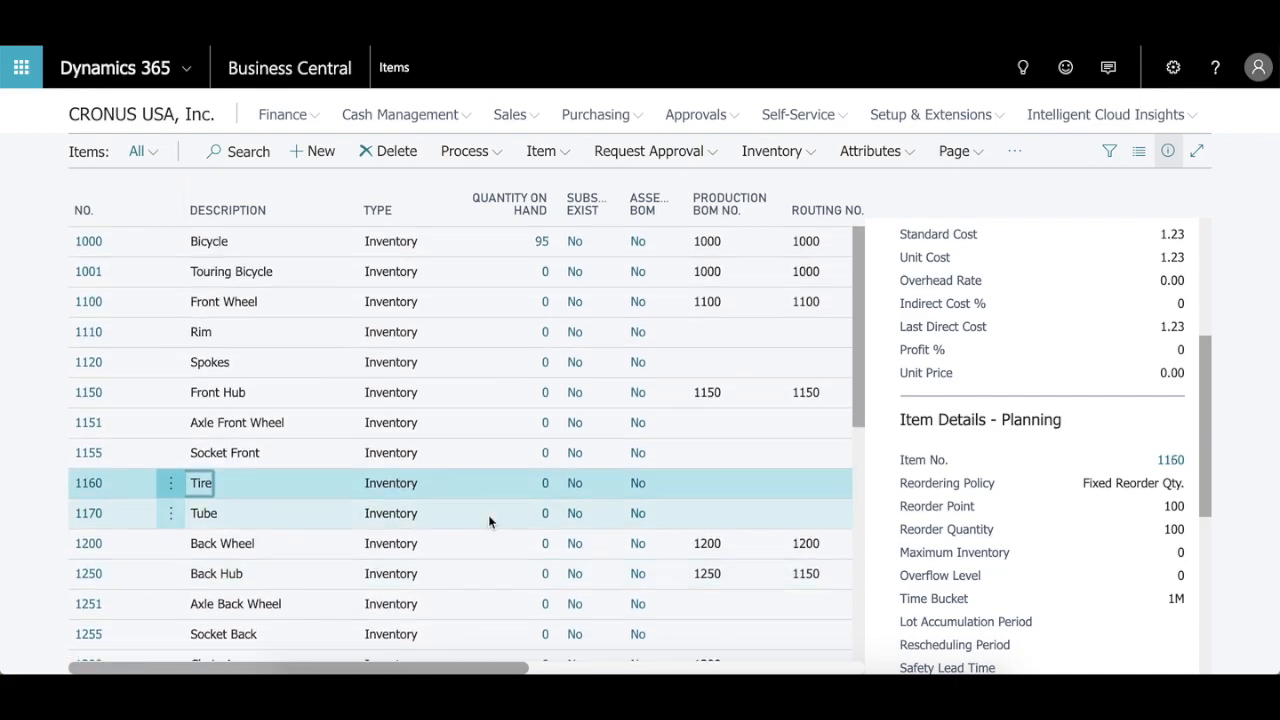
pyautogui.scroll(2, 1100, 307)
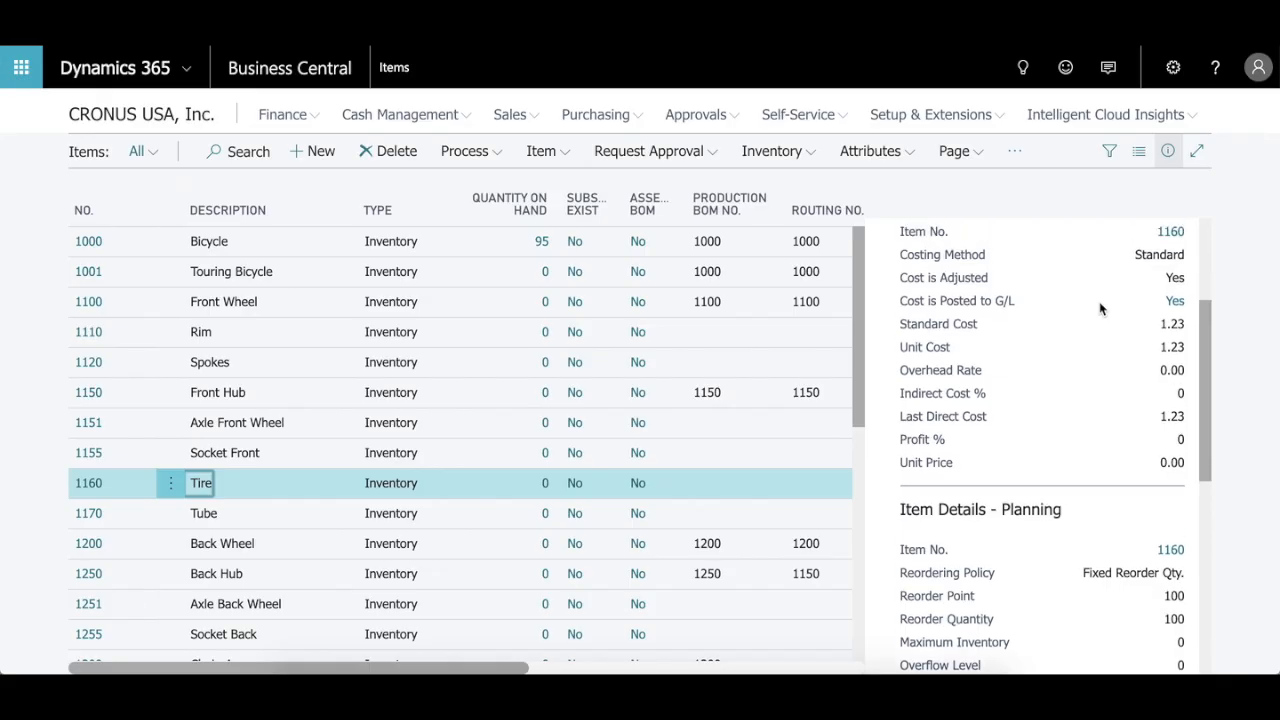
pyautogui.scroll(1, 1100, 307)
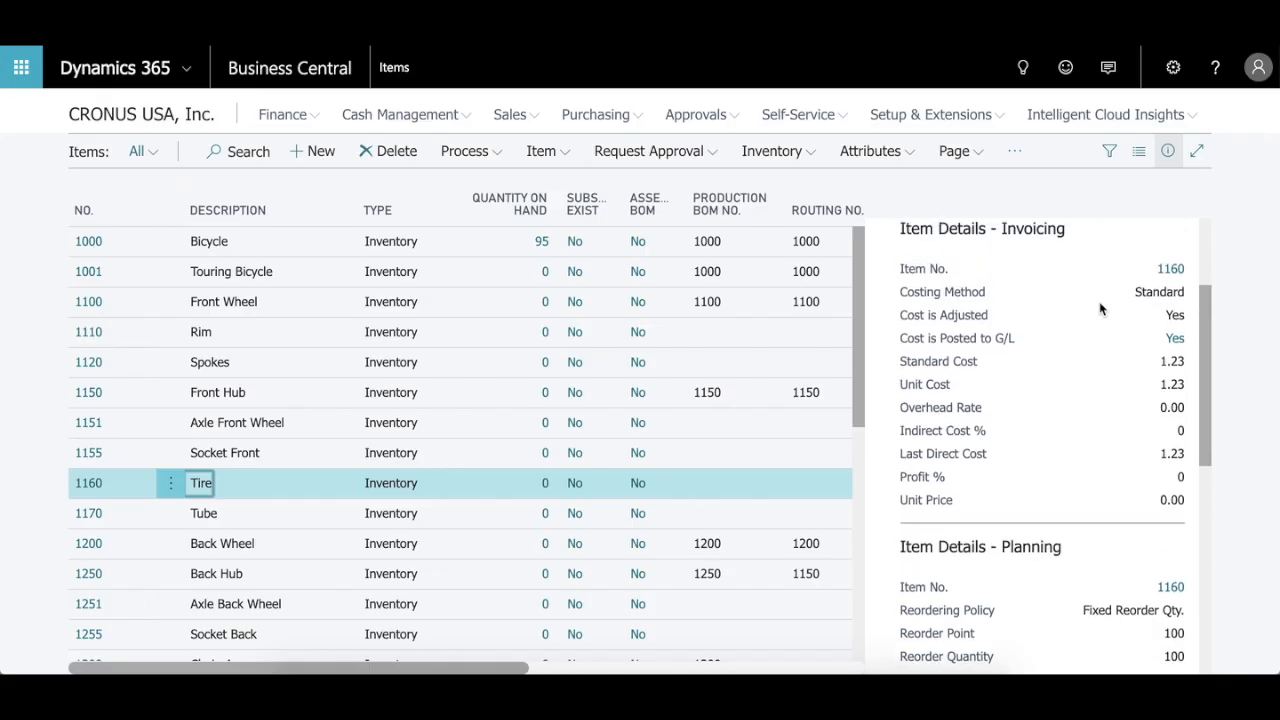
pyautogui.click(1165, 151)
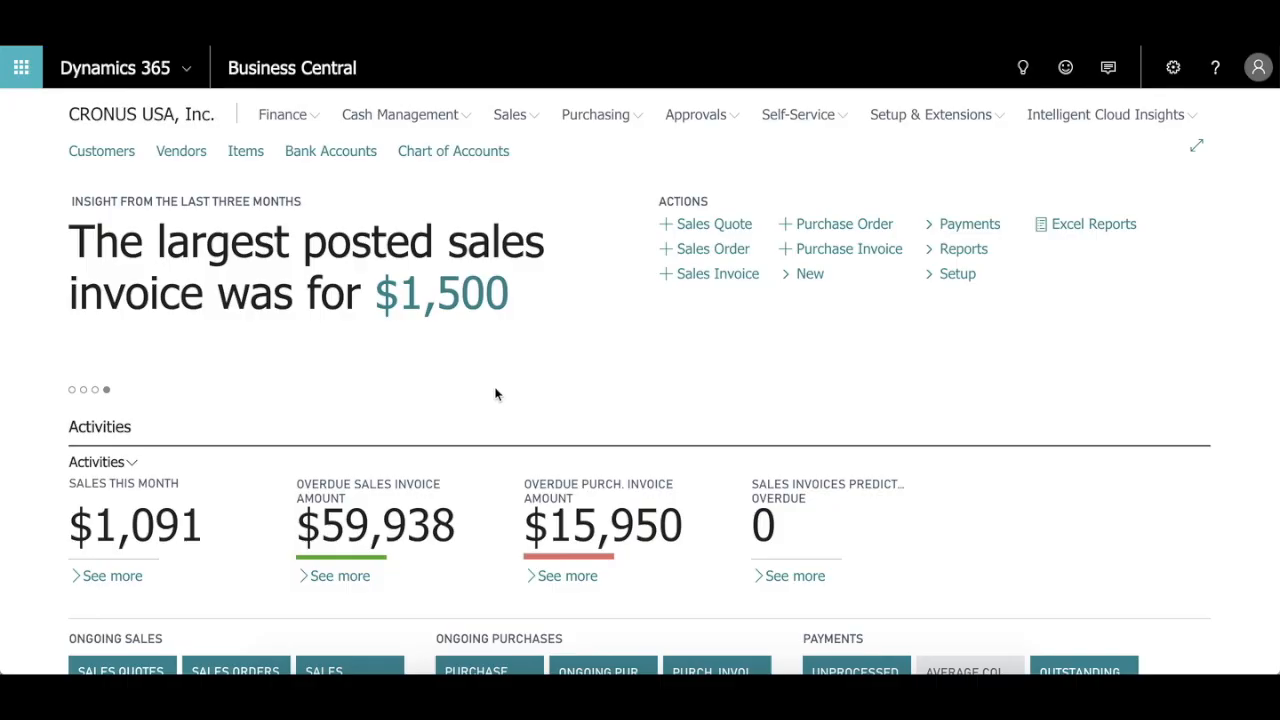
# Step: View the Bank Accounts list and switch to the Chart of Accounts
pyautogui.click(355, 164)
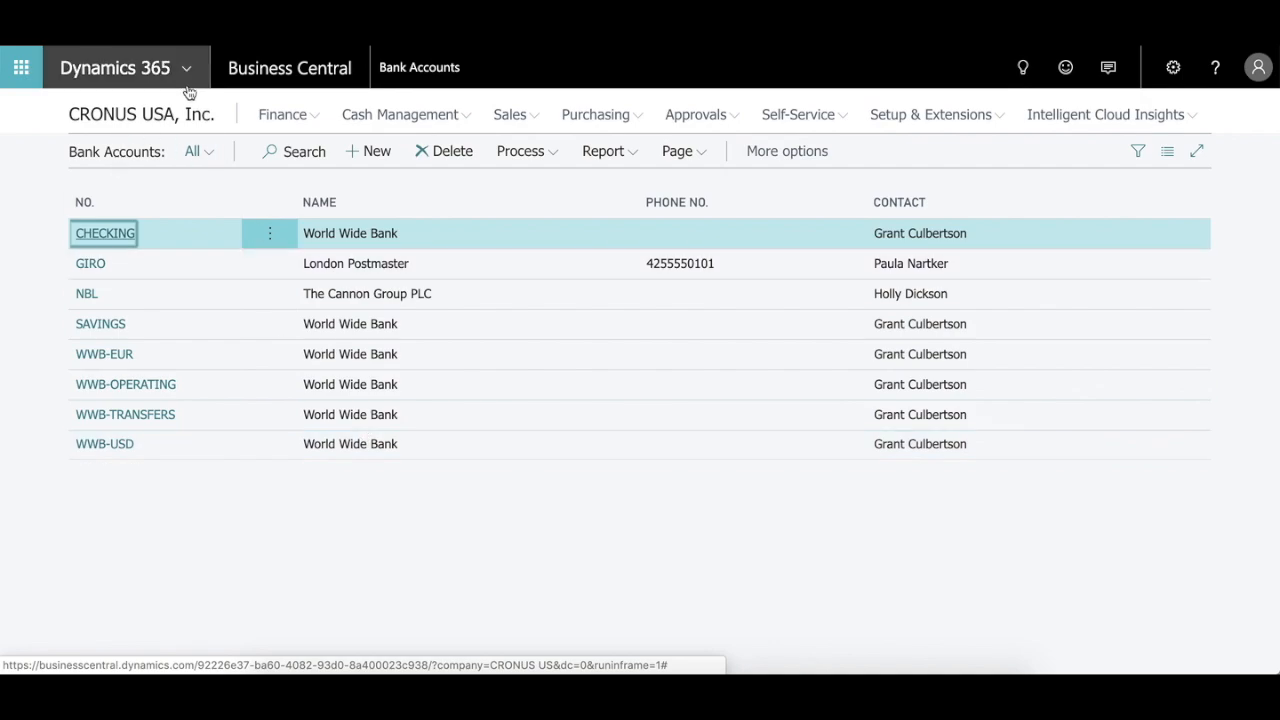
pyautogui.click(316, 120)
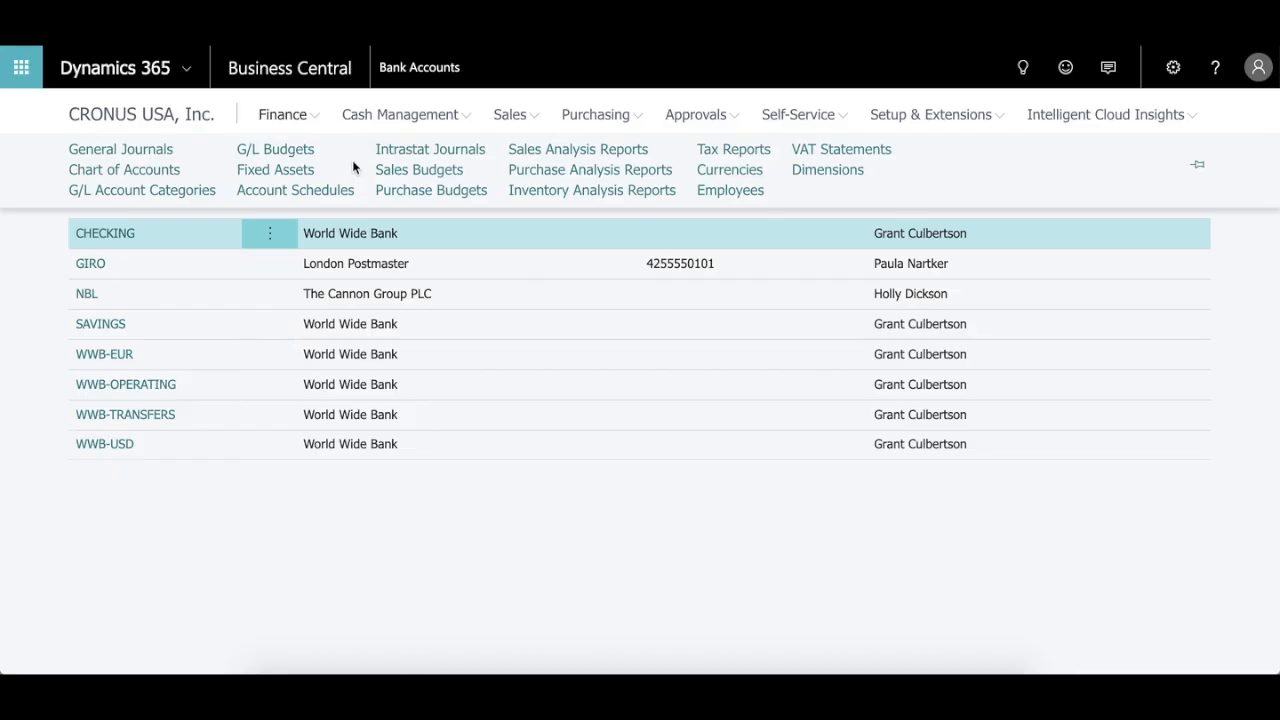
pyautogui.click(134, 178)
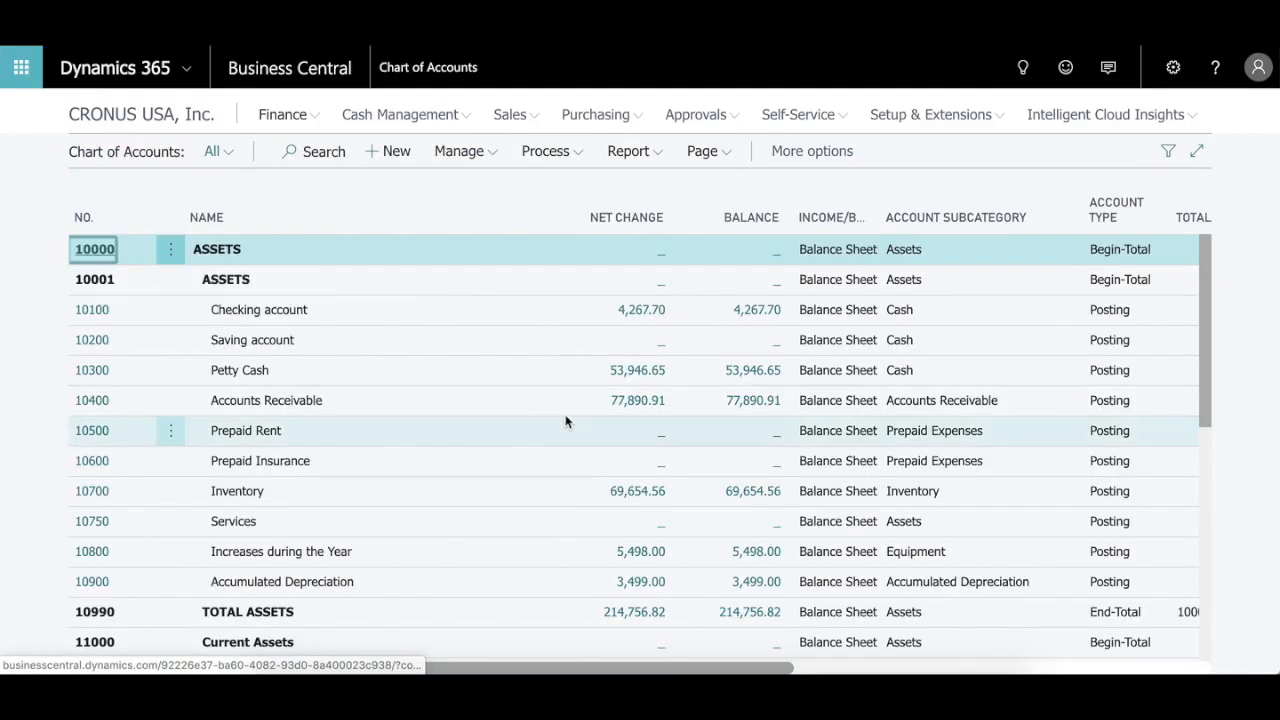
# Step: Look through the Chart of Accounts from the asset accounts down to the accounts receivable, and return to its beginning
pyautogui.scroll(-1, 565, 421)
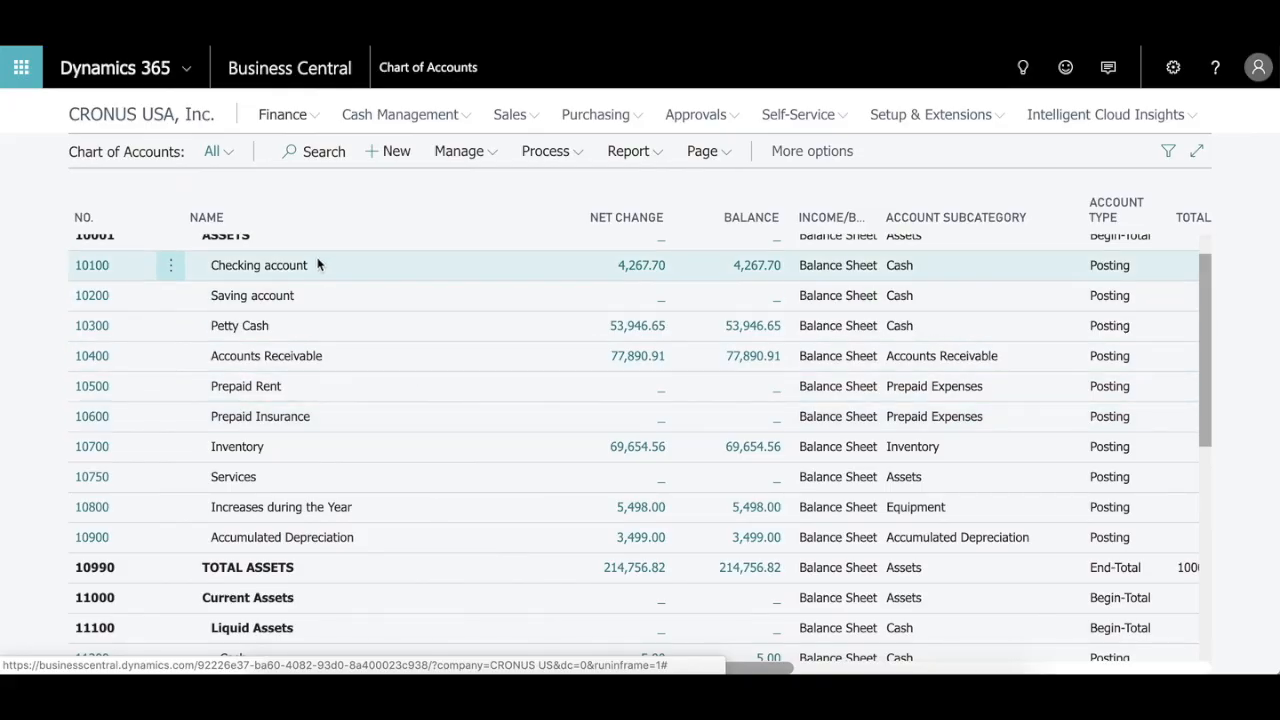
pyautogui.scroll(-1, 623, 279)
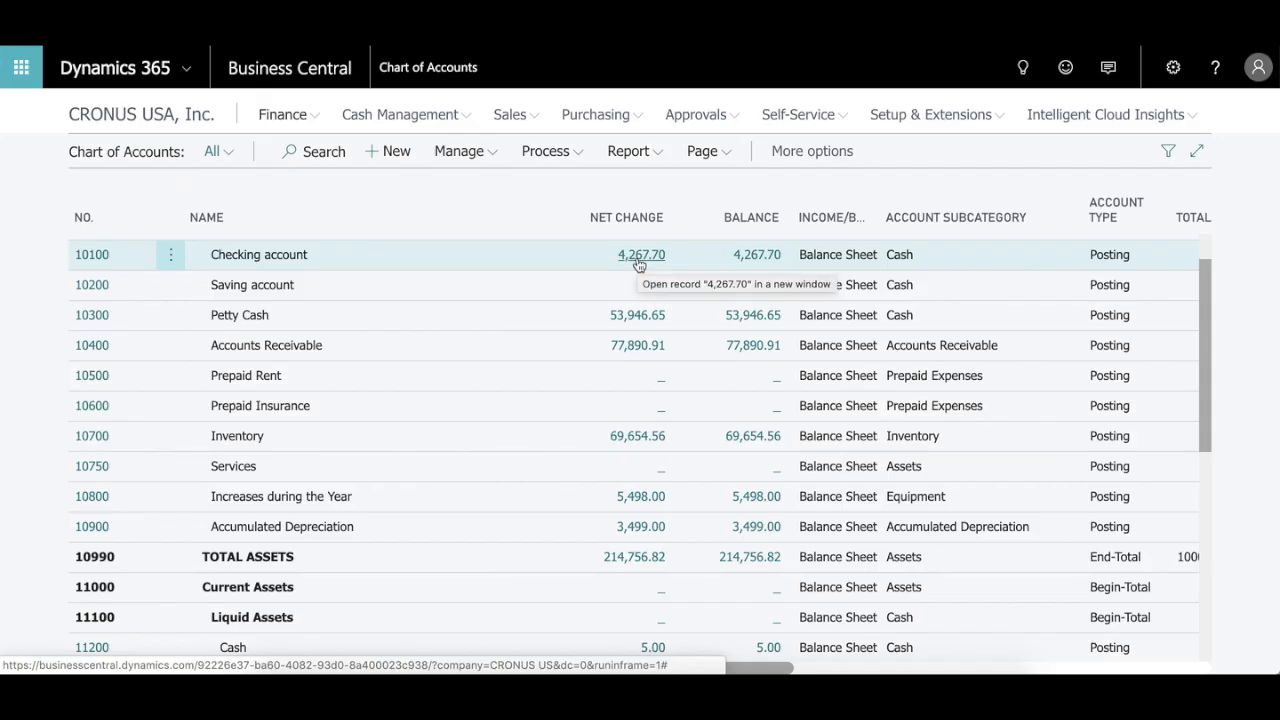
pyautogui.scroll(-2, 534, 297)
pyautogui.scroll(-3, 536, 296)
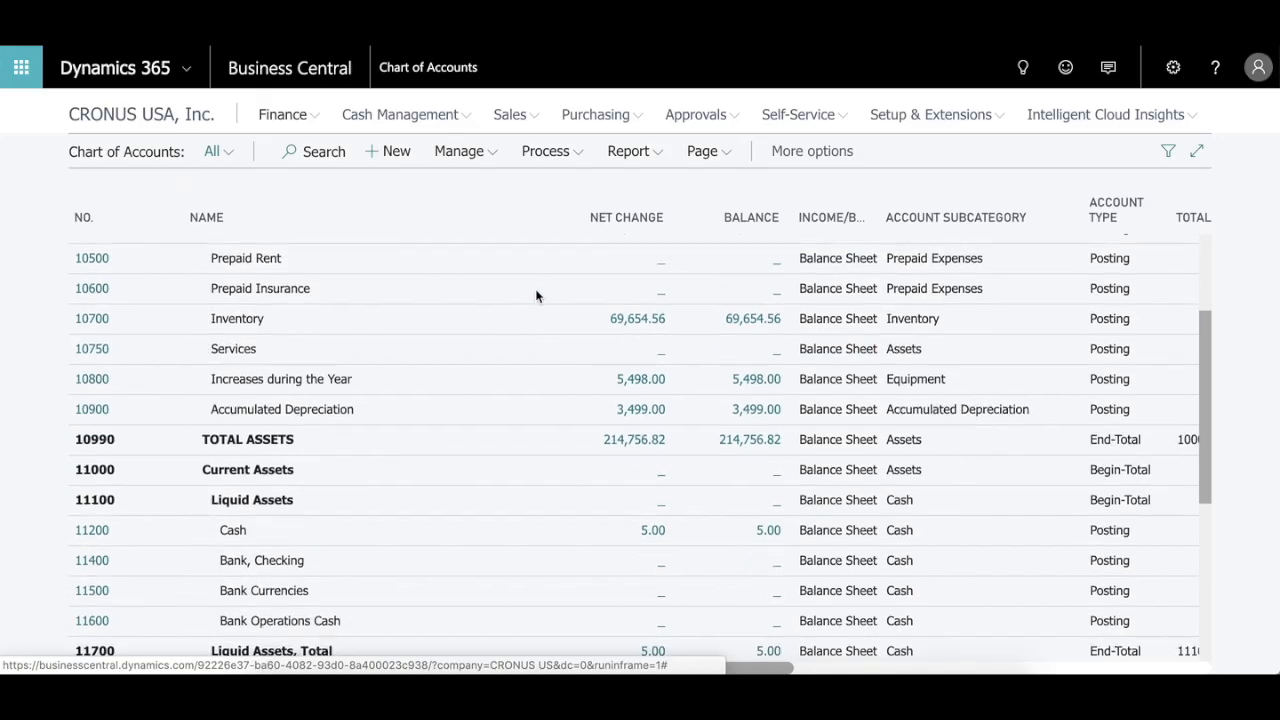
pyautogui.scroll(-6, 536, 296)
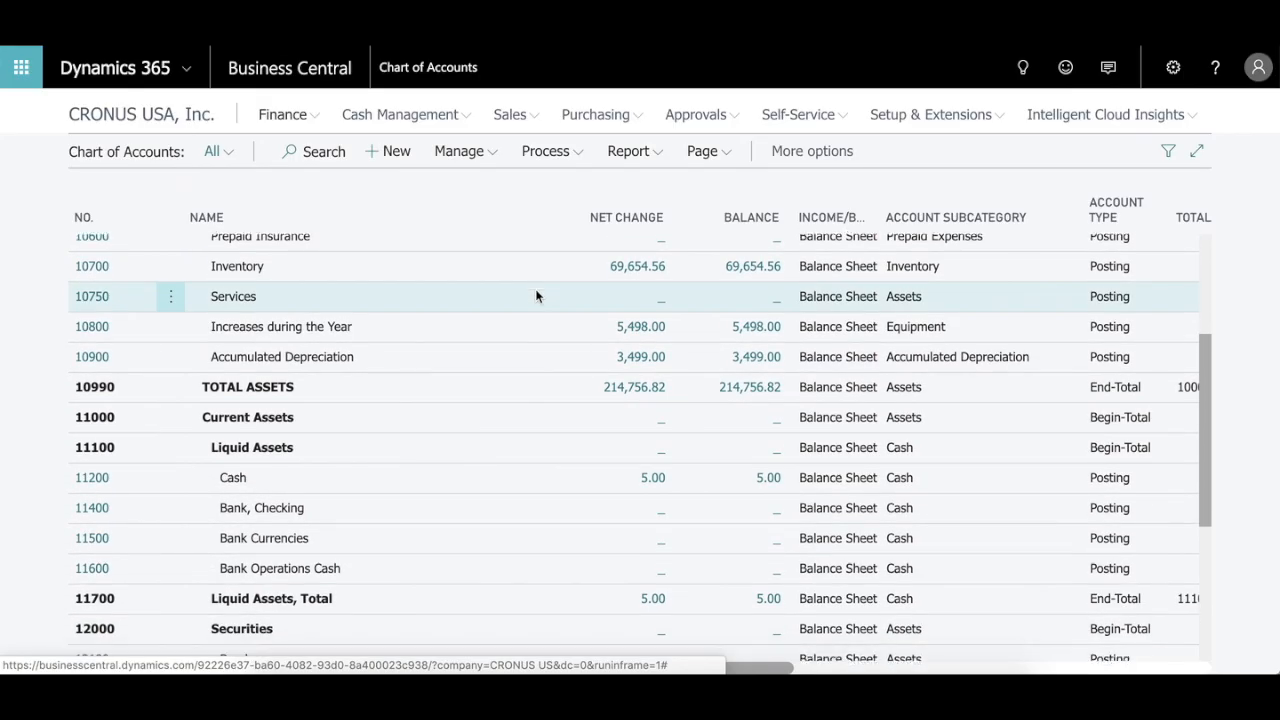
pyautogui.scroll(-4, 536, 296)
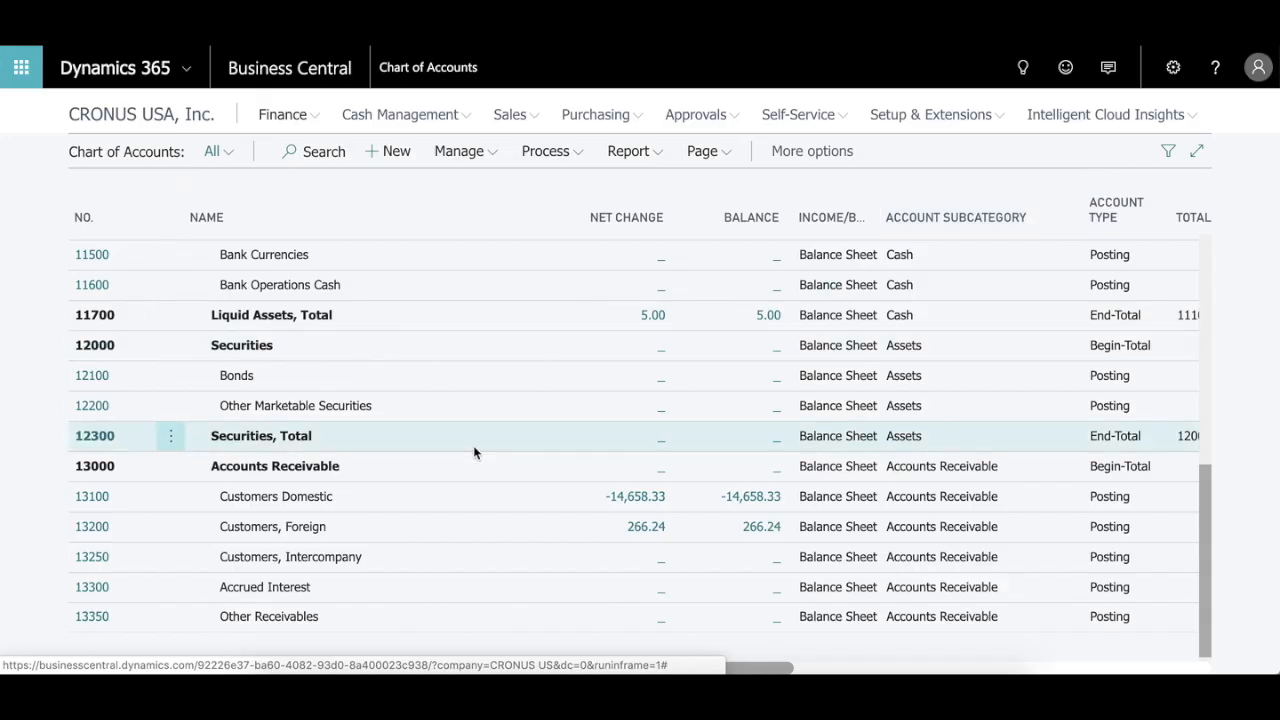
pyautogui.scroll(10, 474, 452)
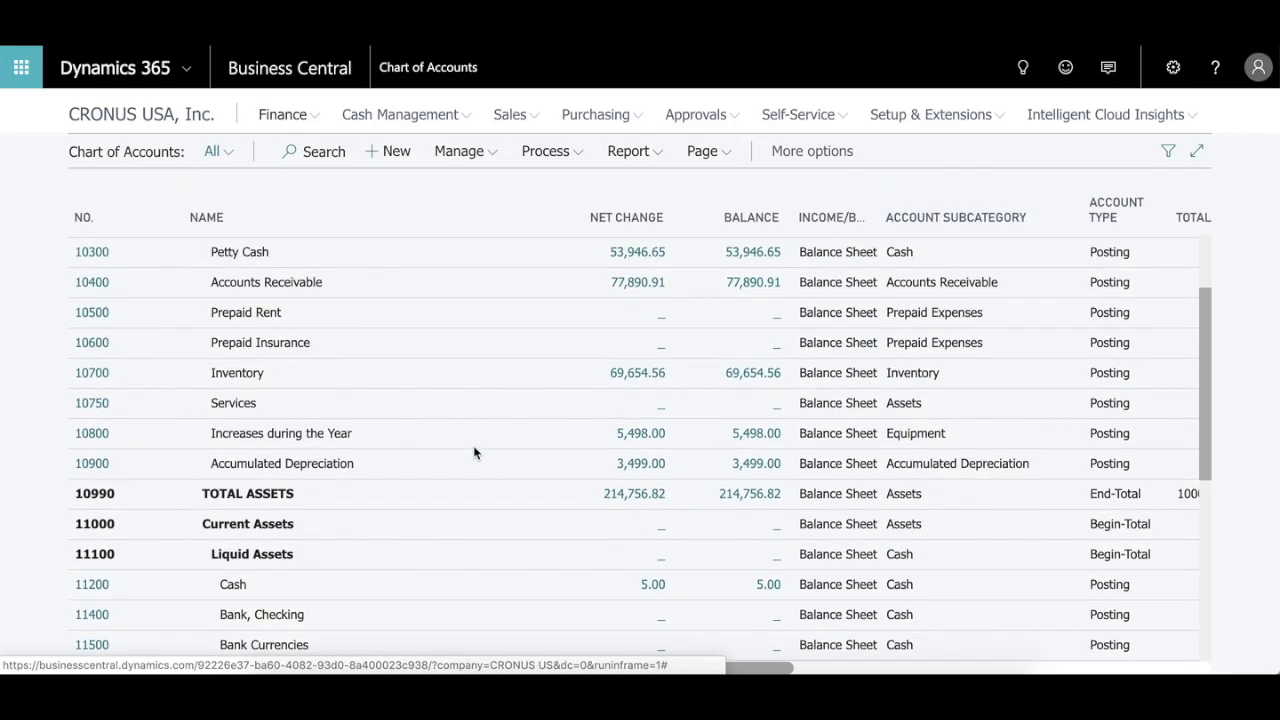
pyautogui.scroll(3, 474, 452)
# Step: Review the general ledger entries behind Petty Cash's net change and return to the Chart of Accounts
pyautogui.click(648, 371)
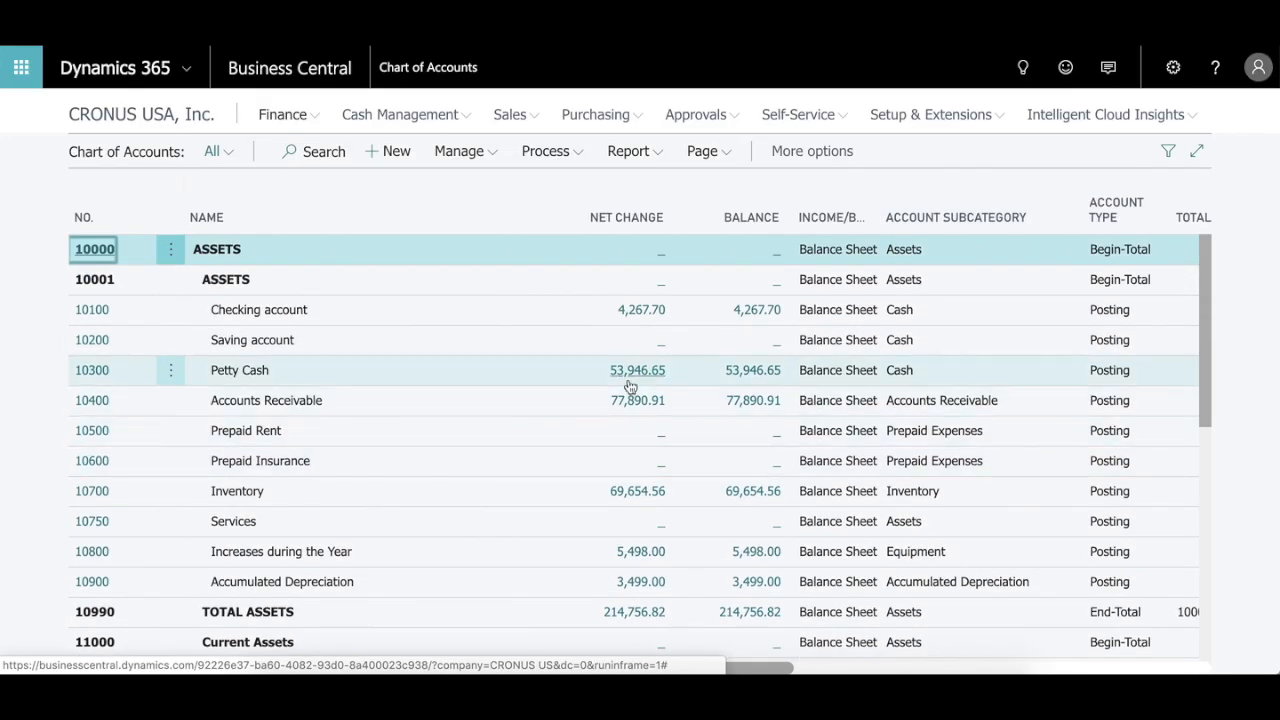
pyautogui.click(648, 371)
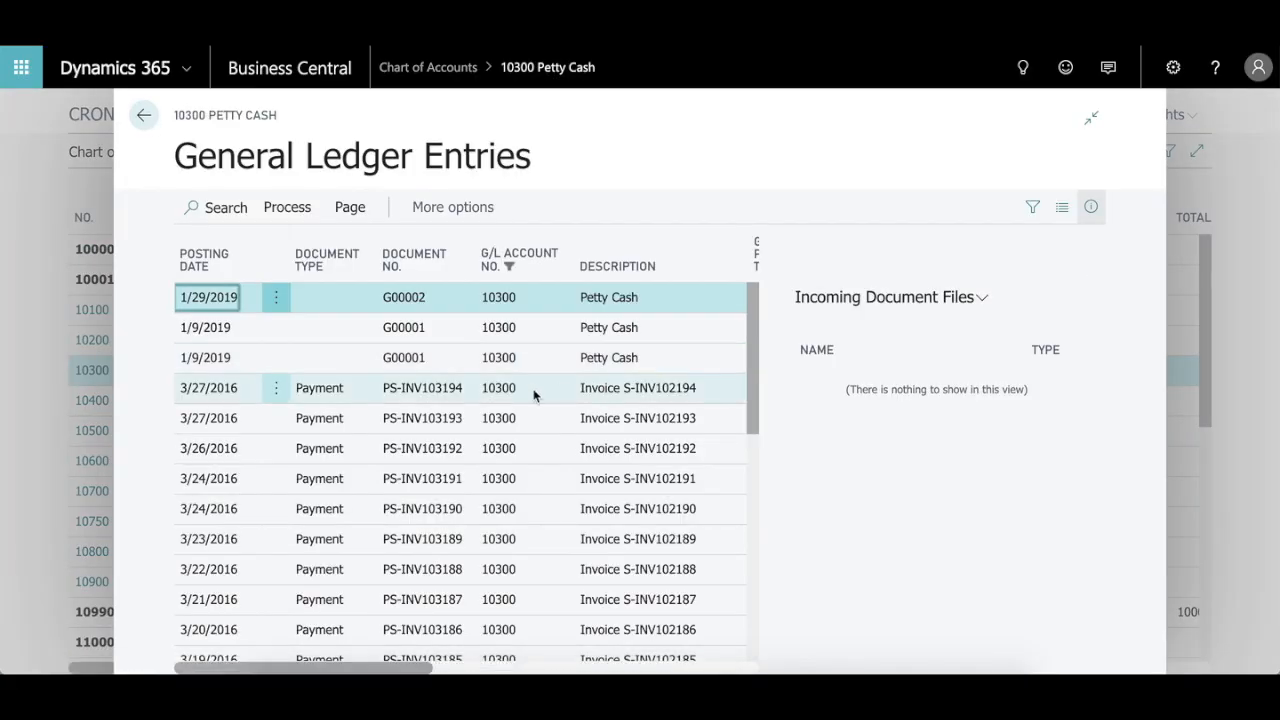
pyautogui.scroll(-5, 533, 395)
pyautogui.scroll(-4, 533, 395)
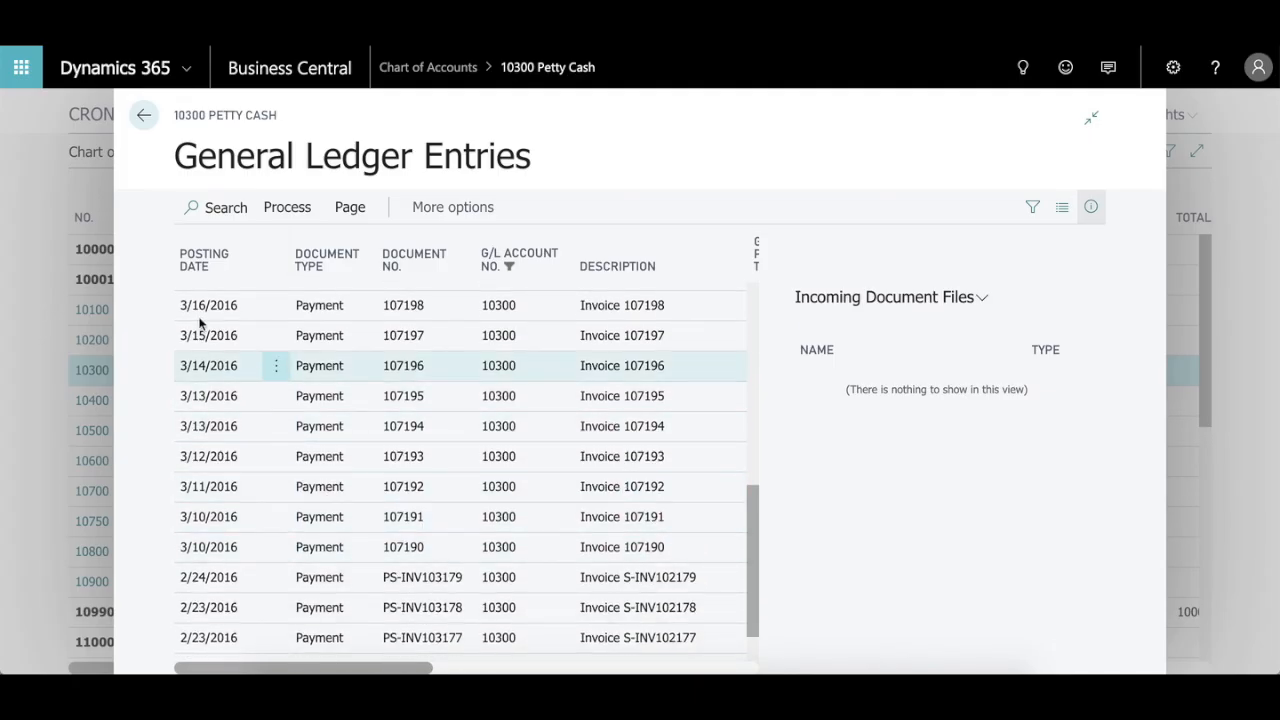
pyautogui.click(144, 116)
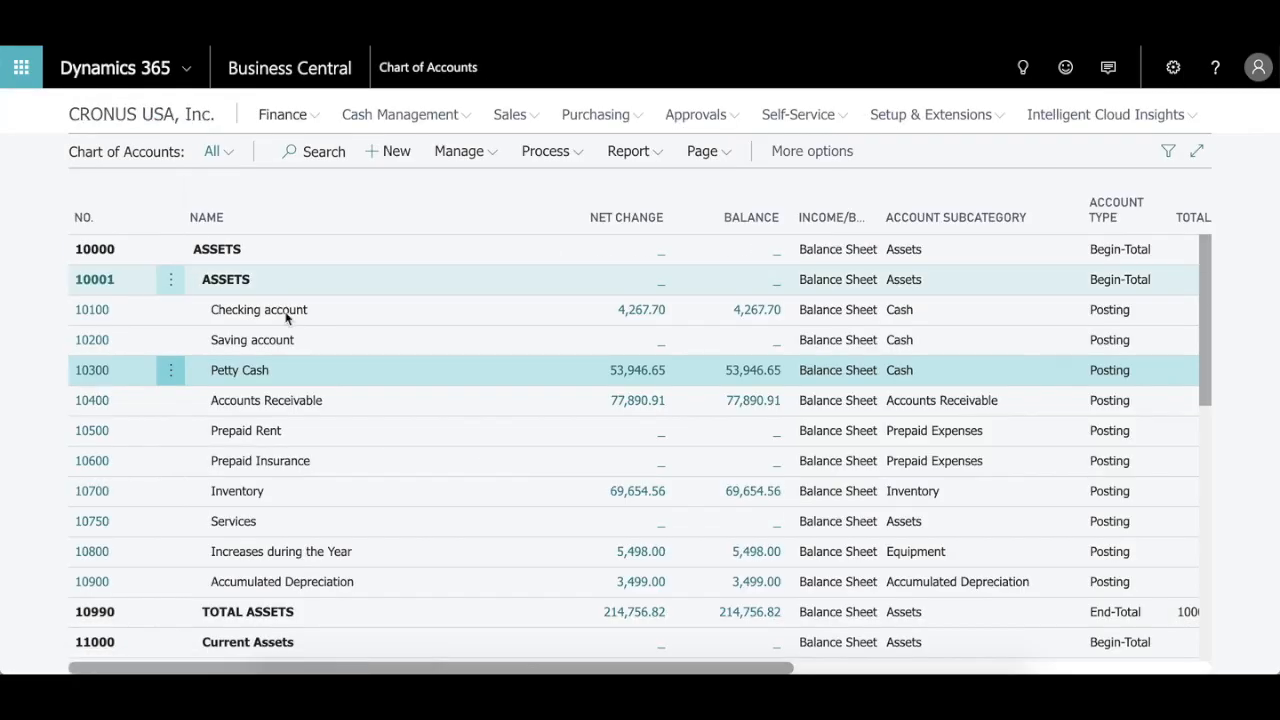
# Step: Check the Trial Balance report's settings without running it, and view the Excel options for the Chart of Accounts
pyautogui.click(654, 153)
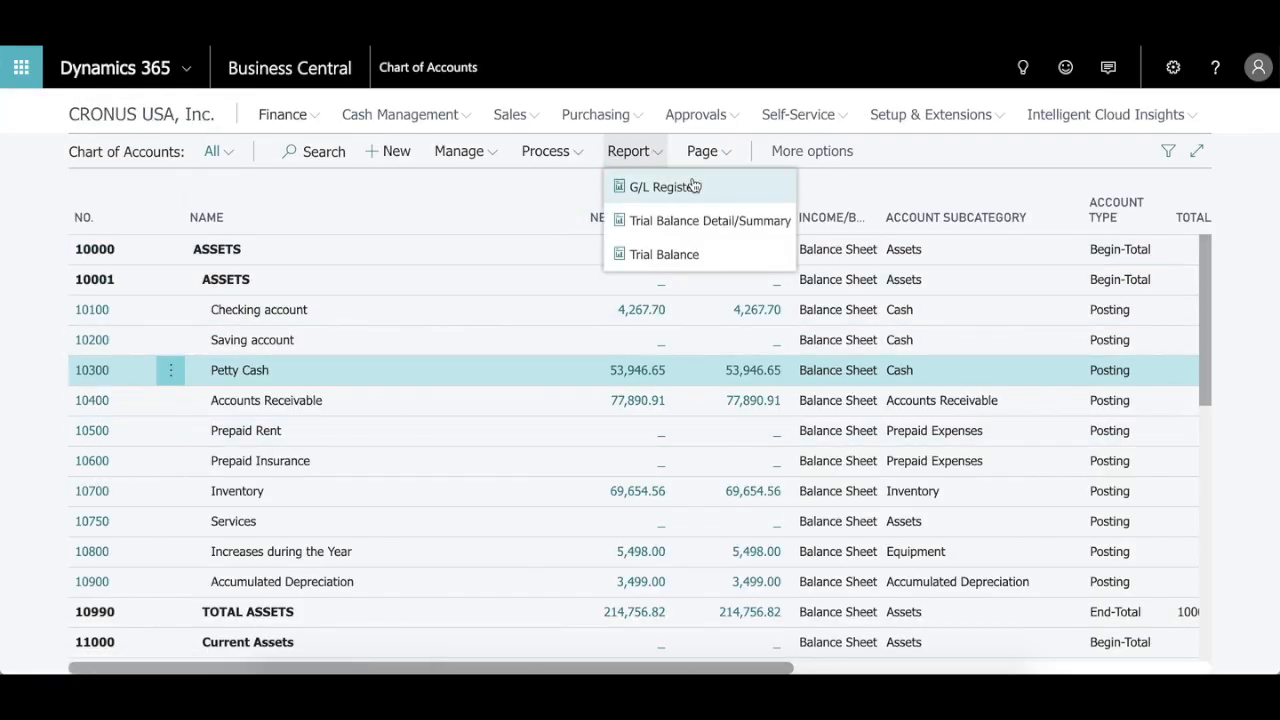
pyautogui.click(734, 252)
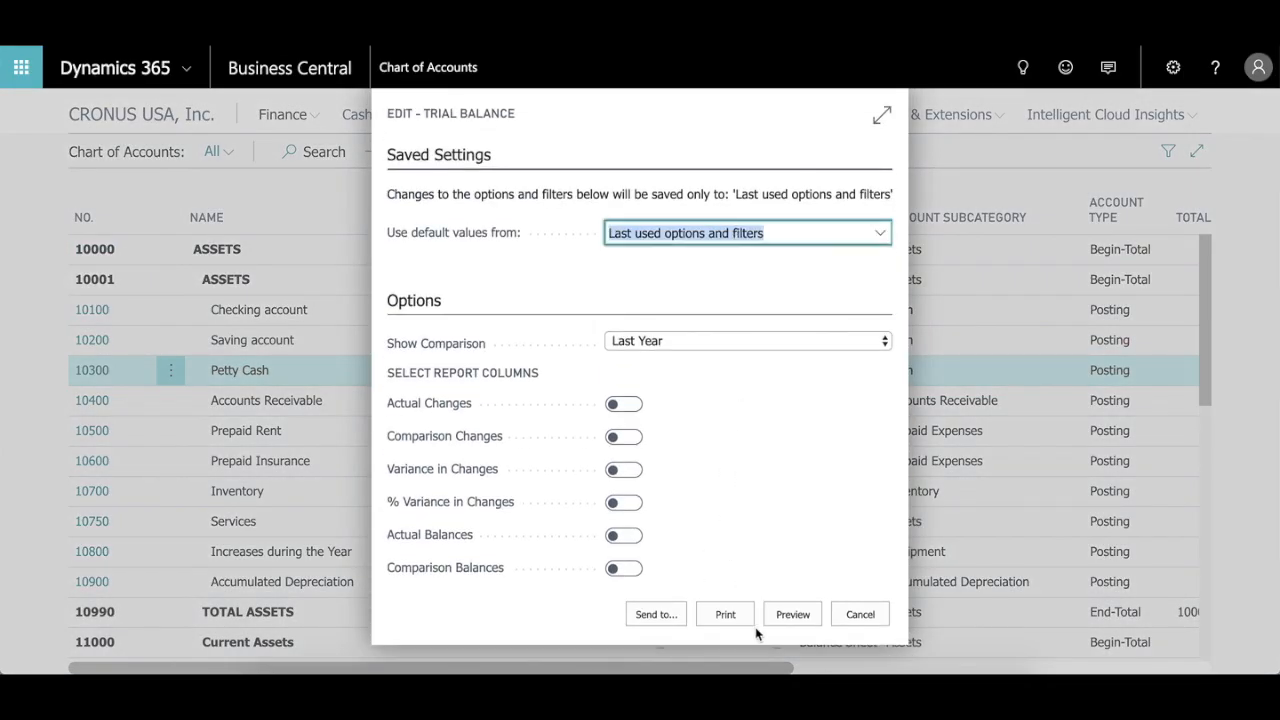
pyautogui.click(860, 615)
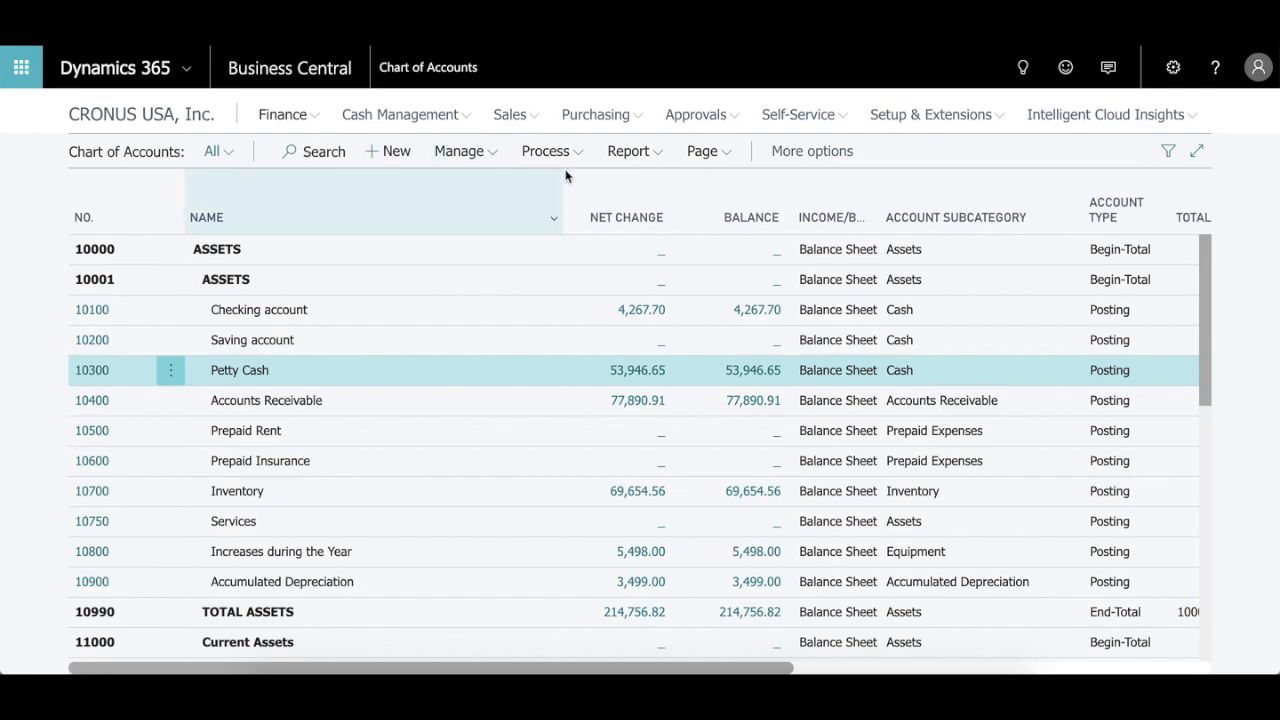
pyautogui.click(728, 160)
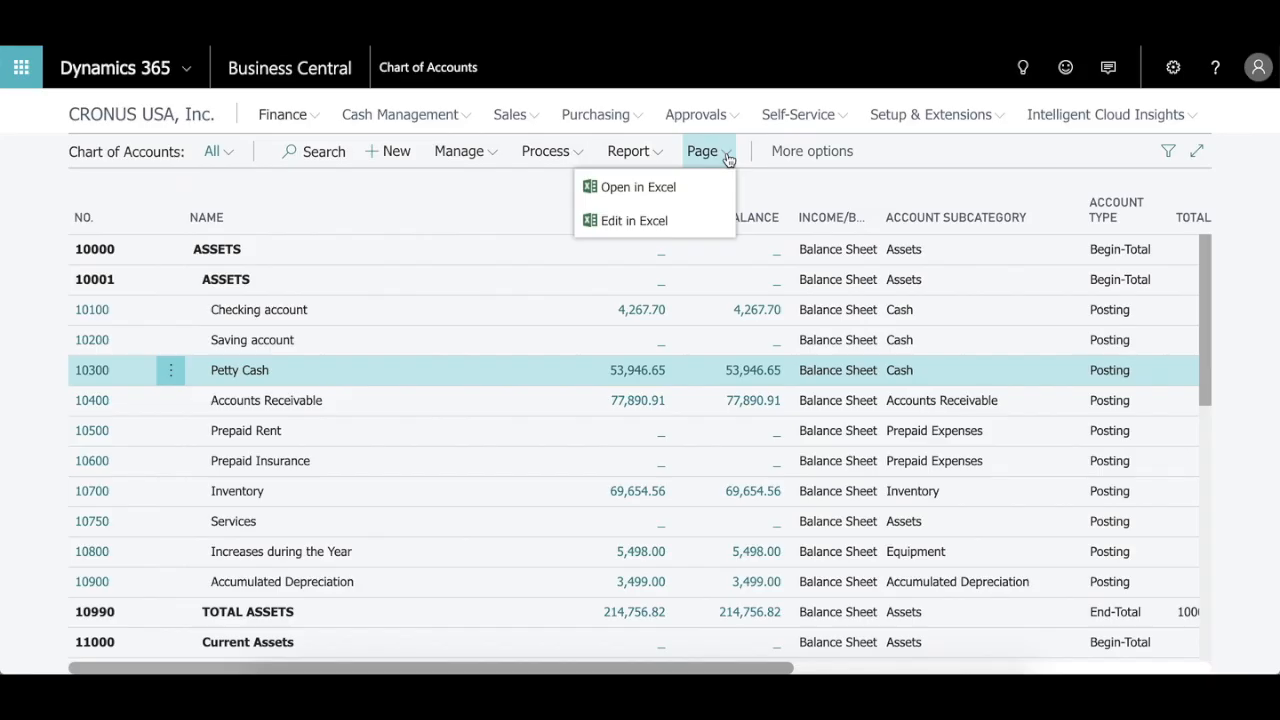
pyautogui.click(988, 156)
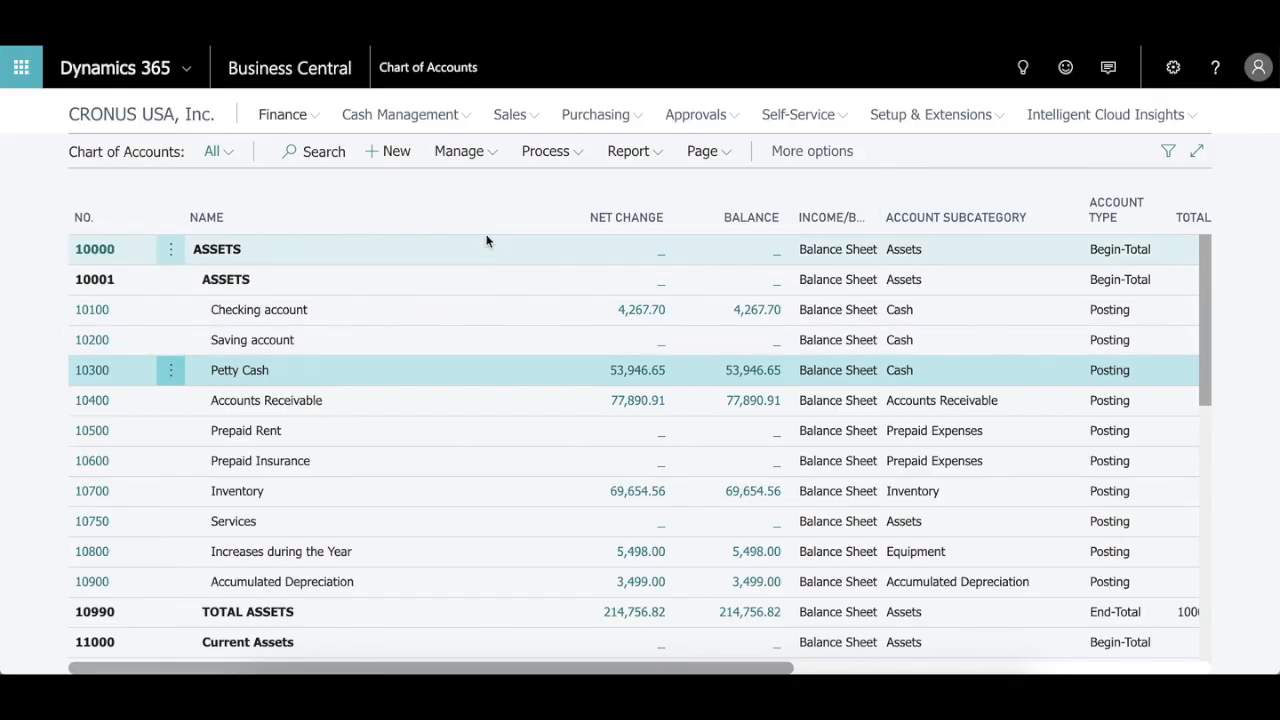
# Step: Return to the company's home page and check the available Excel Reports and Financial Statements
pyautogui.click(190, 118)
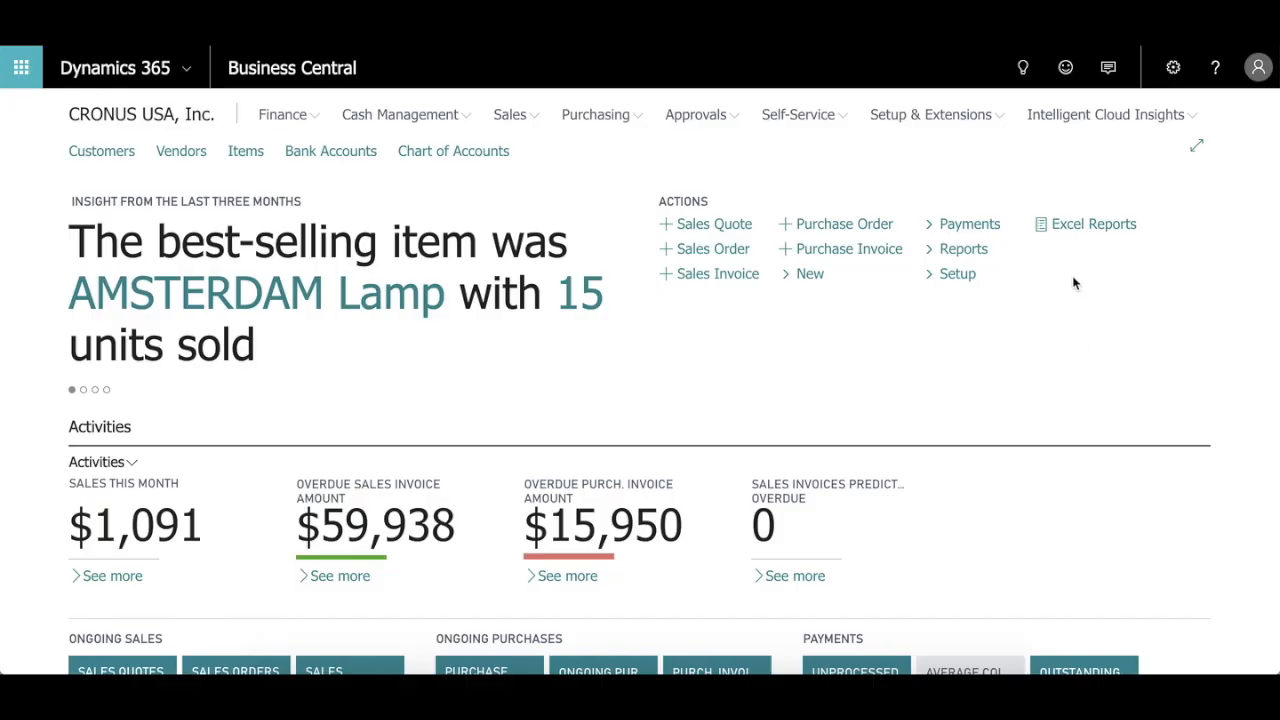
pyautogui.click(1083, 227)
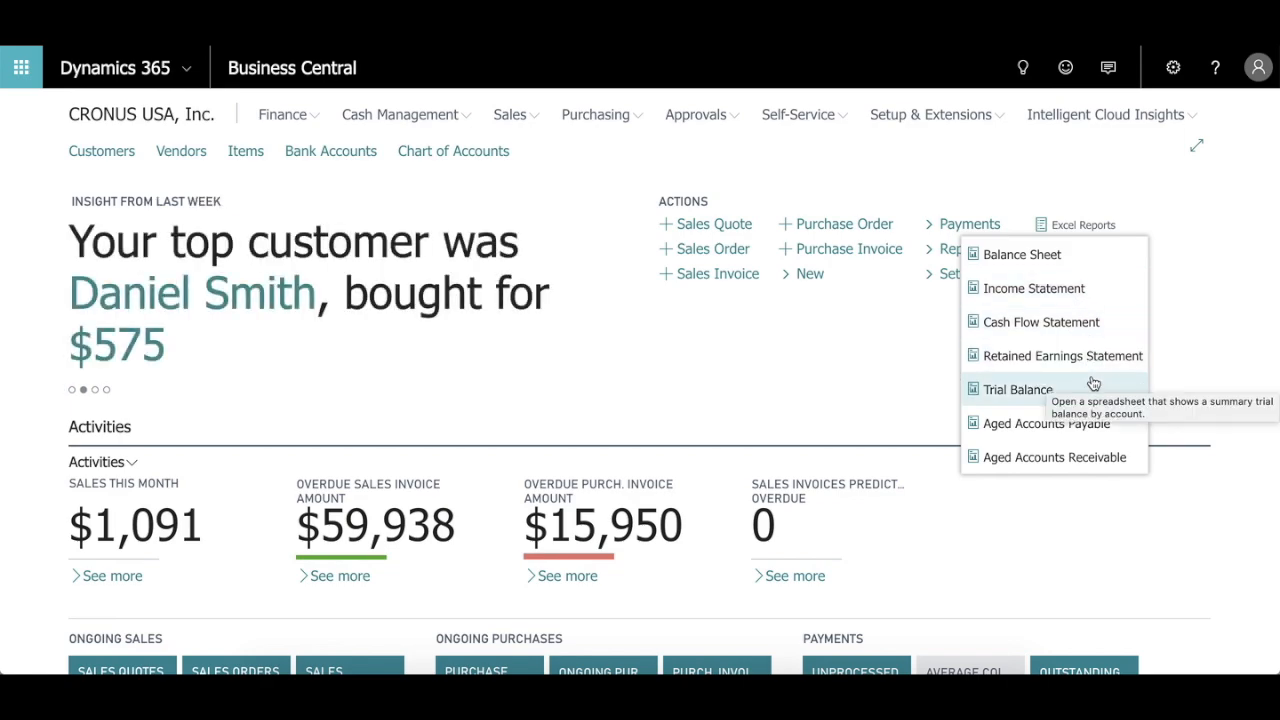
pyautogui.moveTo(930, 255)
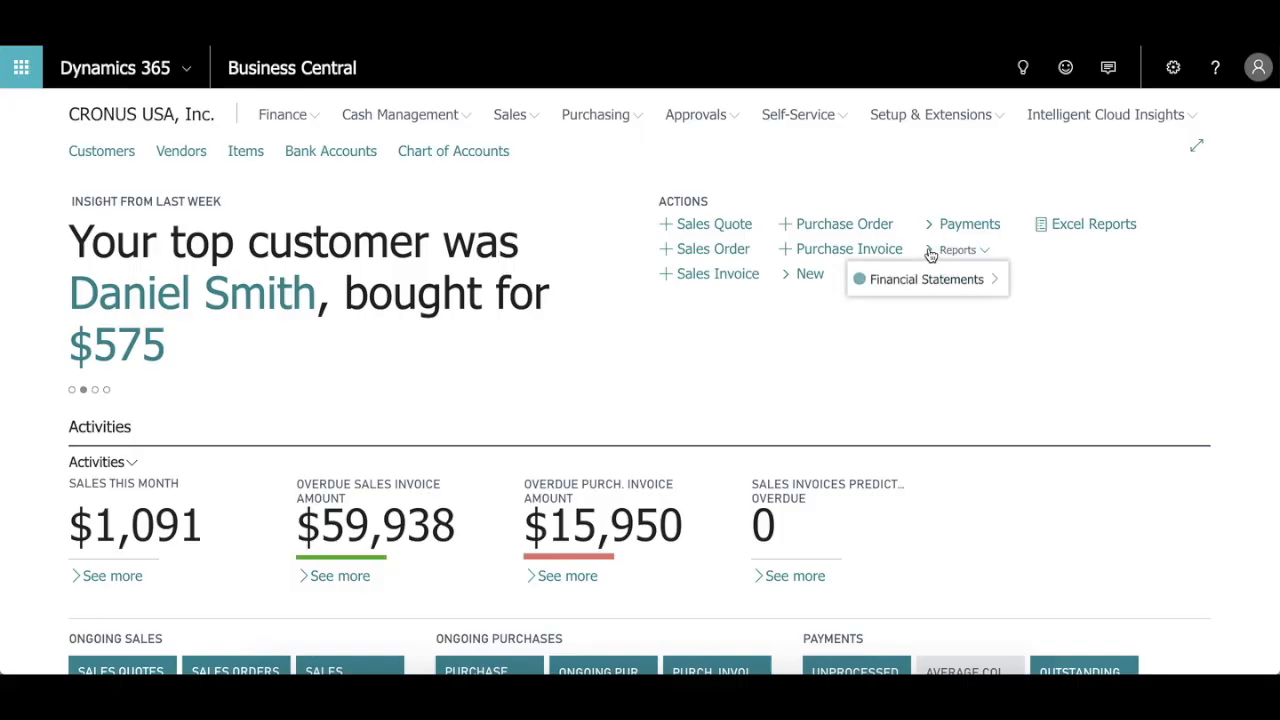
pyautogui.moveTo(966, 293)
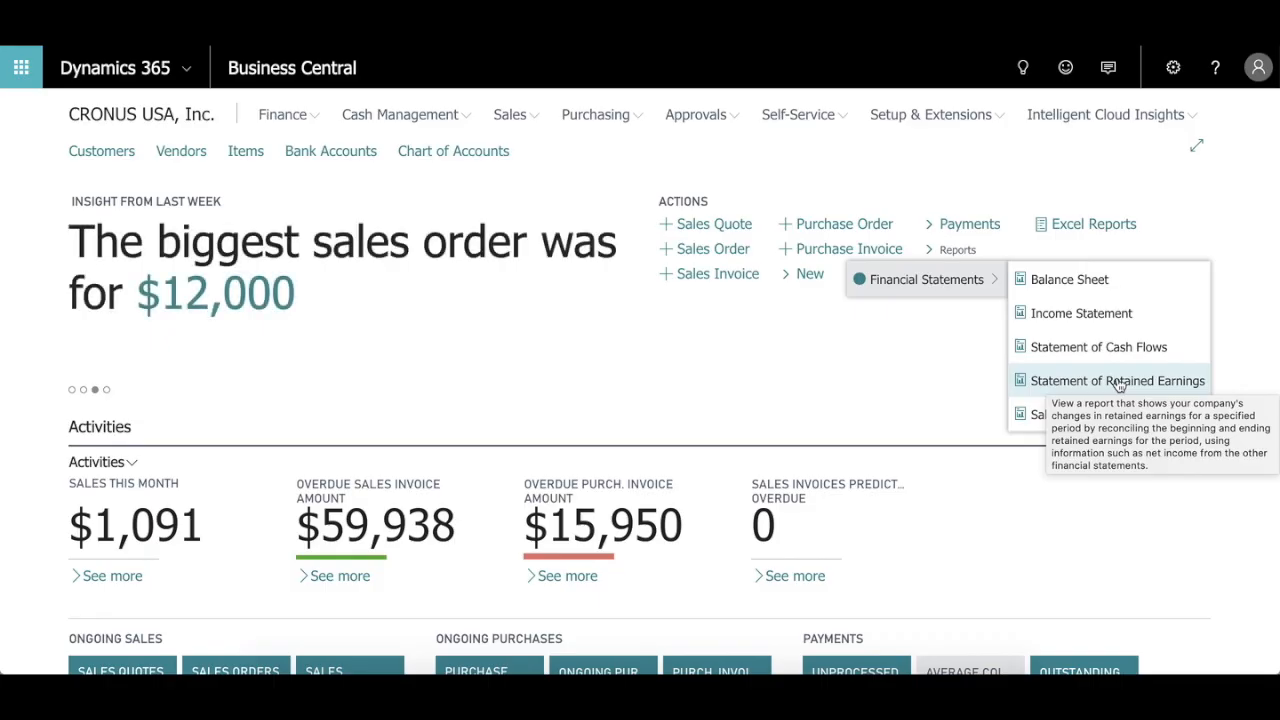
pyautogui.click(947, 384)
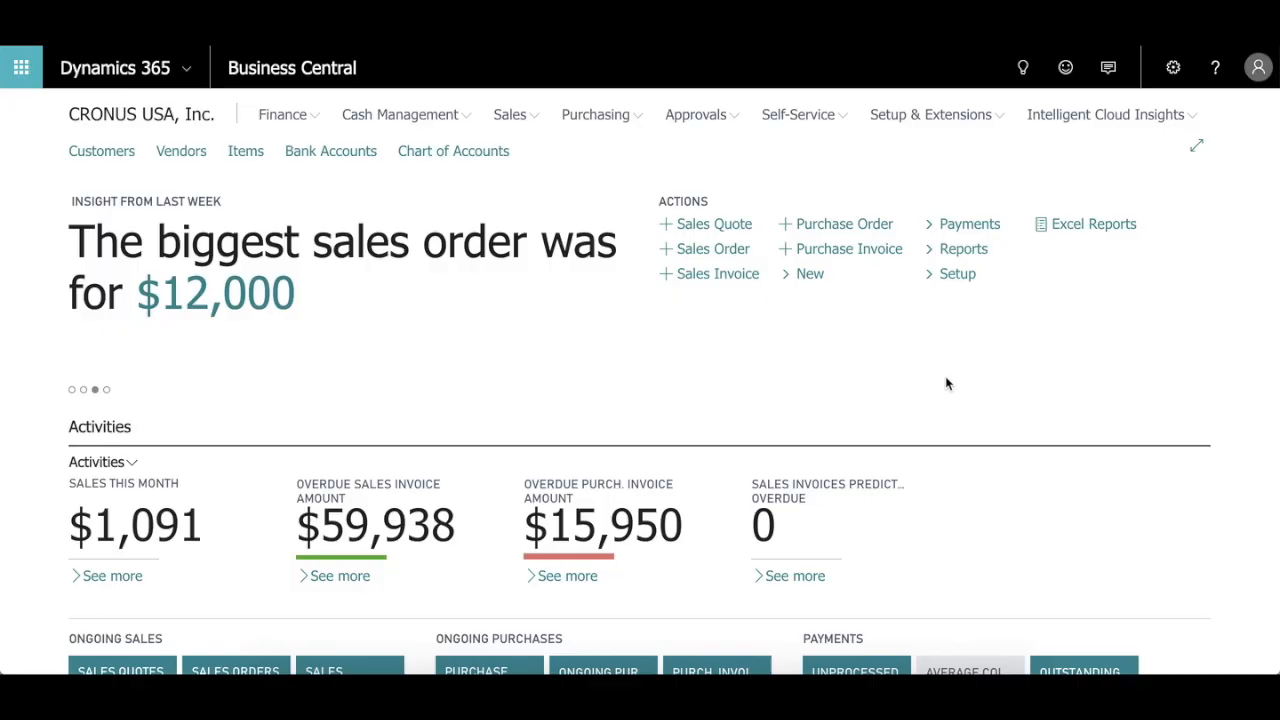